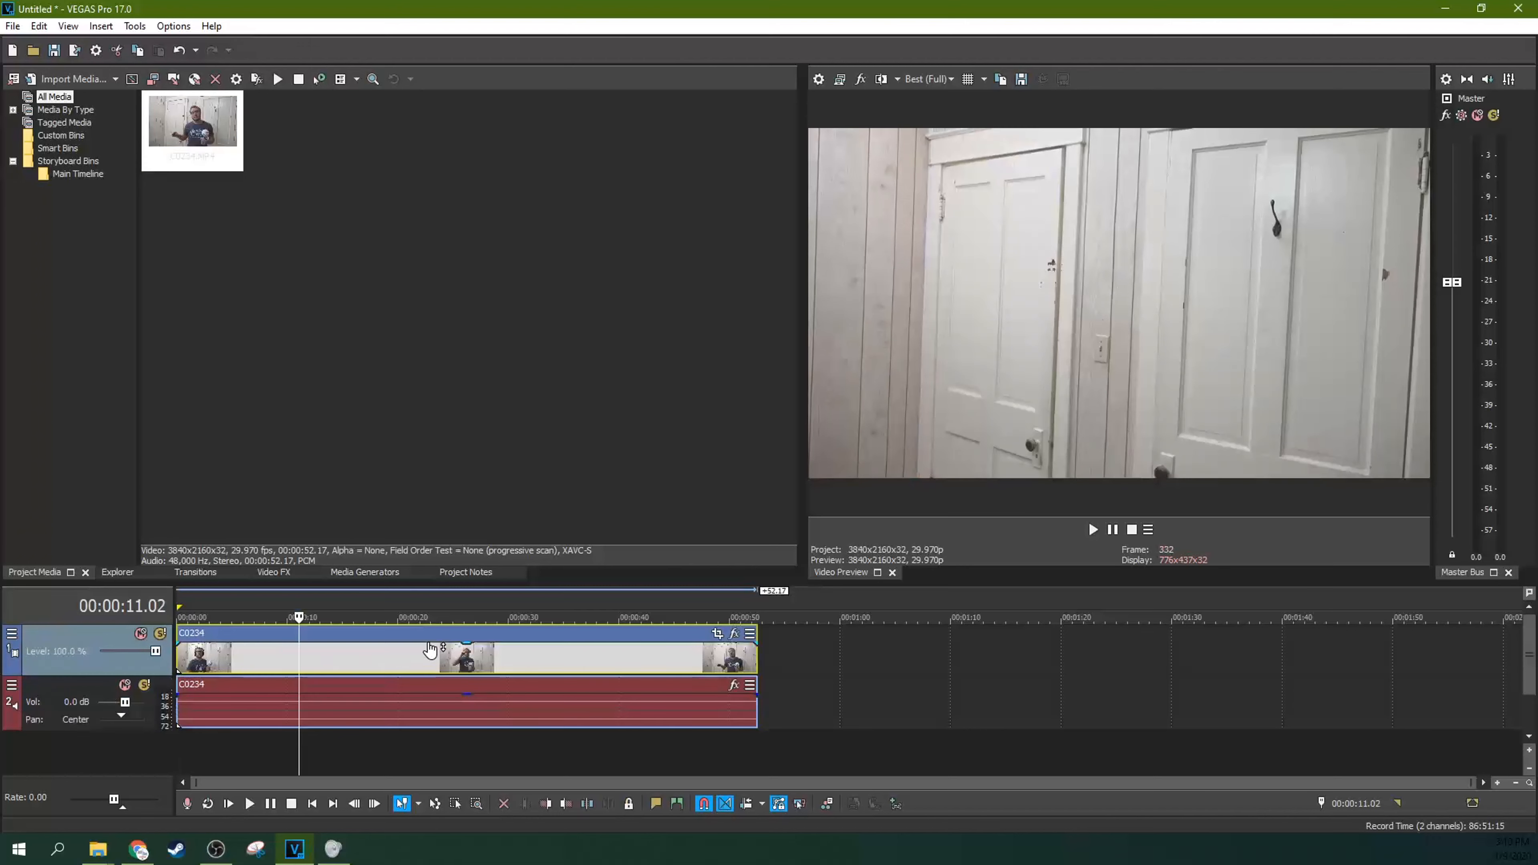
Step: Review several moments in the opening seconds of clip C0234 and return the playhead to the clip's start
{"action": "left_click", "coordinate": [248, 657]}
{"action": "left_click", "coordinate": [226, 658]}
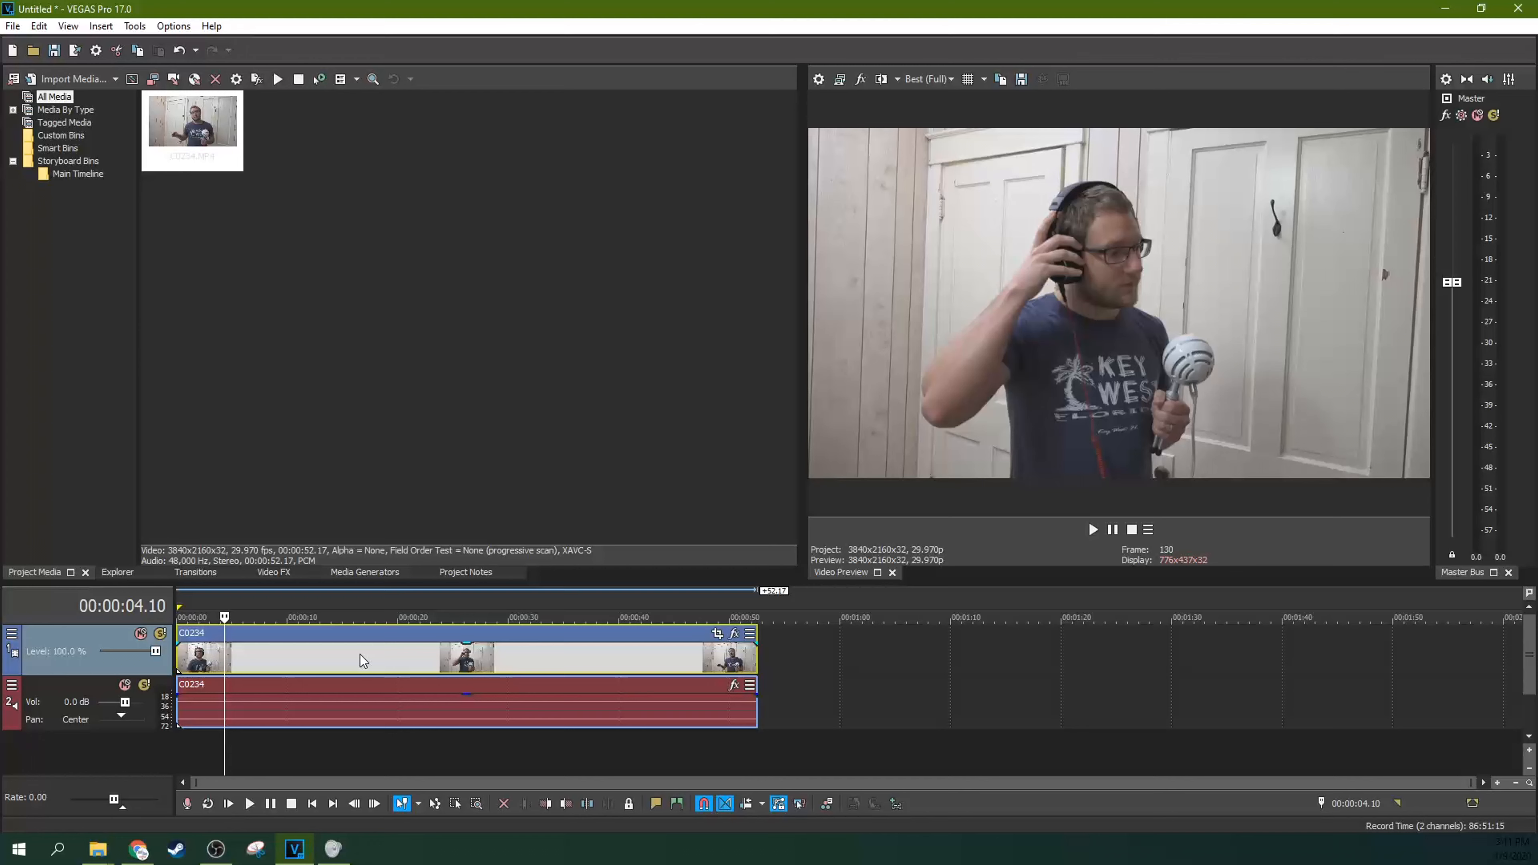
{"action": "left_click", "coordinate": [208, 657]}
{"action": "left_click", "coordinate": [216, 658]}
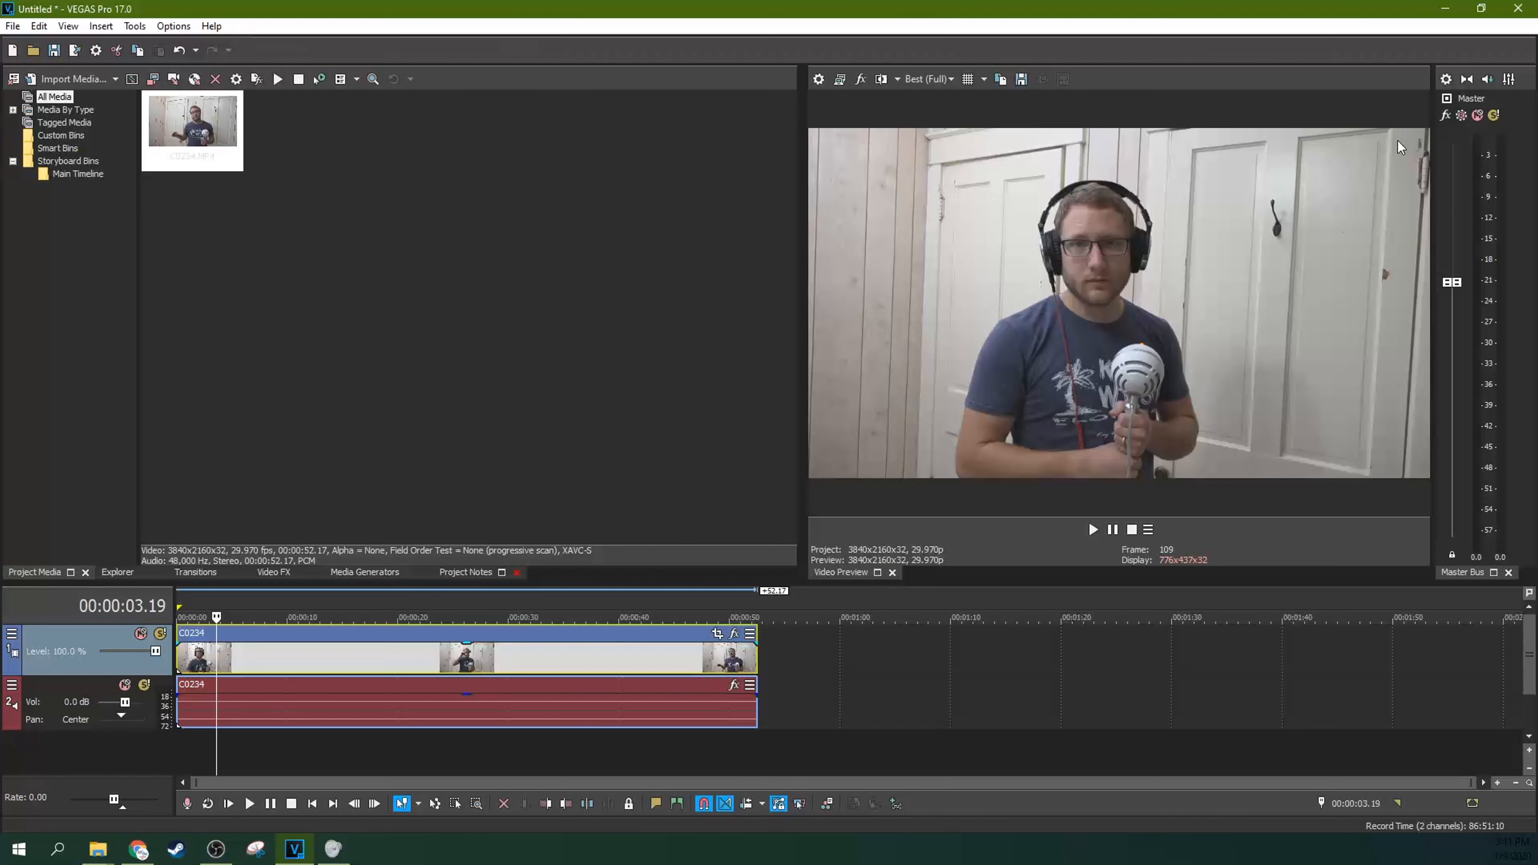
{"action": "left_click", "coordinate": [195, 665]}
{"action": "left_click", "coordinate": [204, 669]}
{"action": "left_click", "coordinate": [228, 673]}
{"action": "left_click", "coordinate": [251, 676]}
{"action": "left_click", "coordinate": [199, 668]}
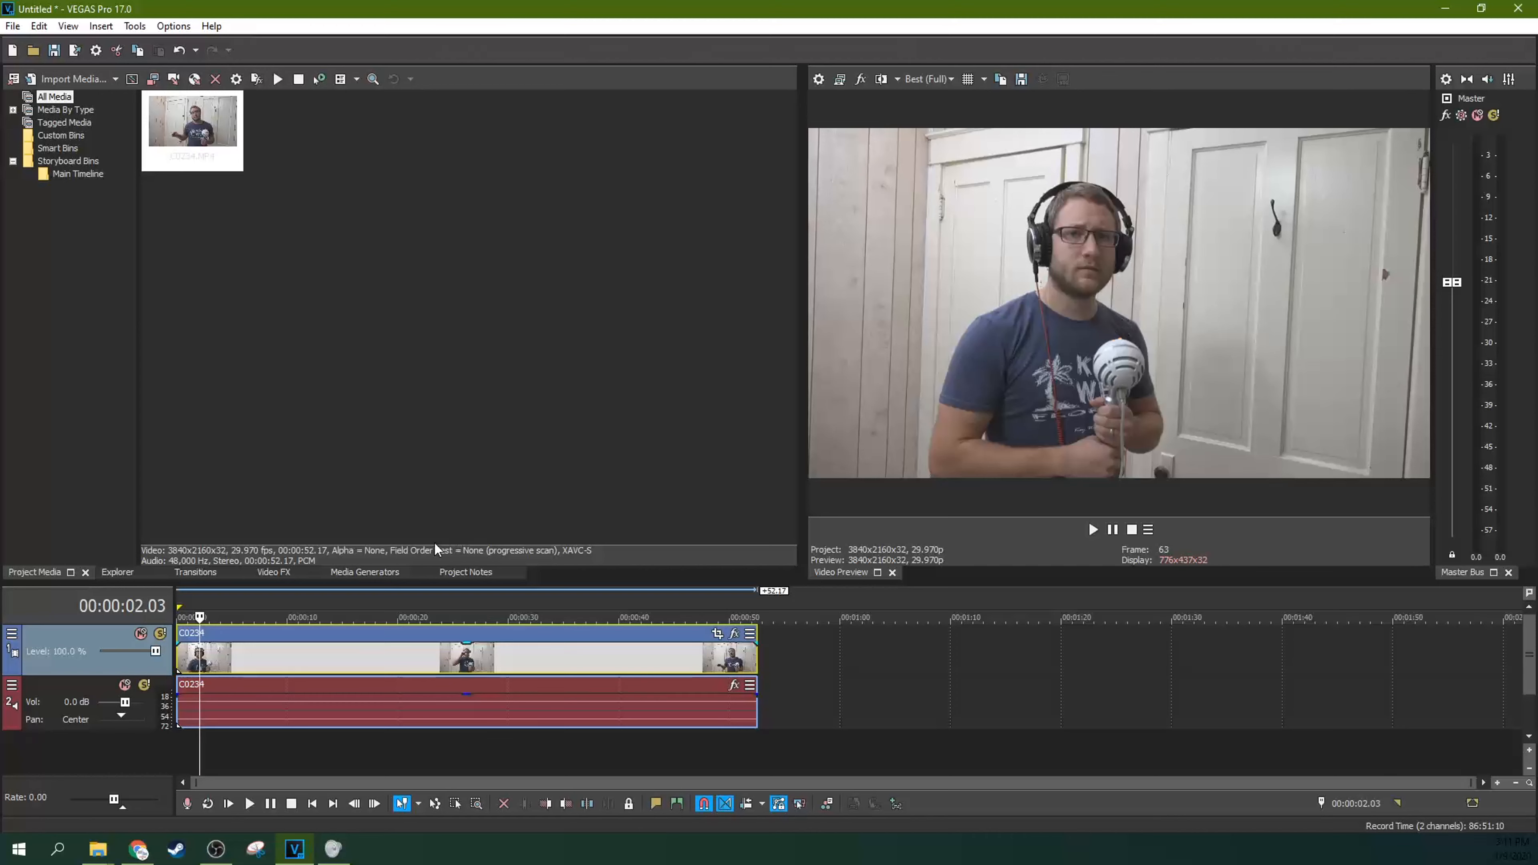
{"action": "left_click", "coordinate": [177, 656]}
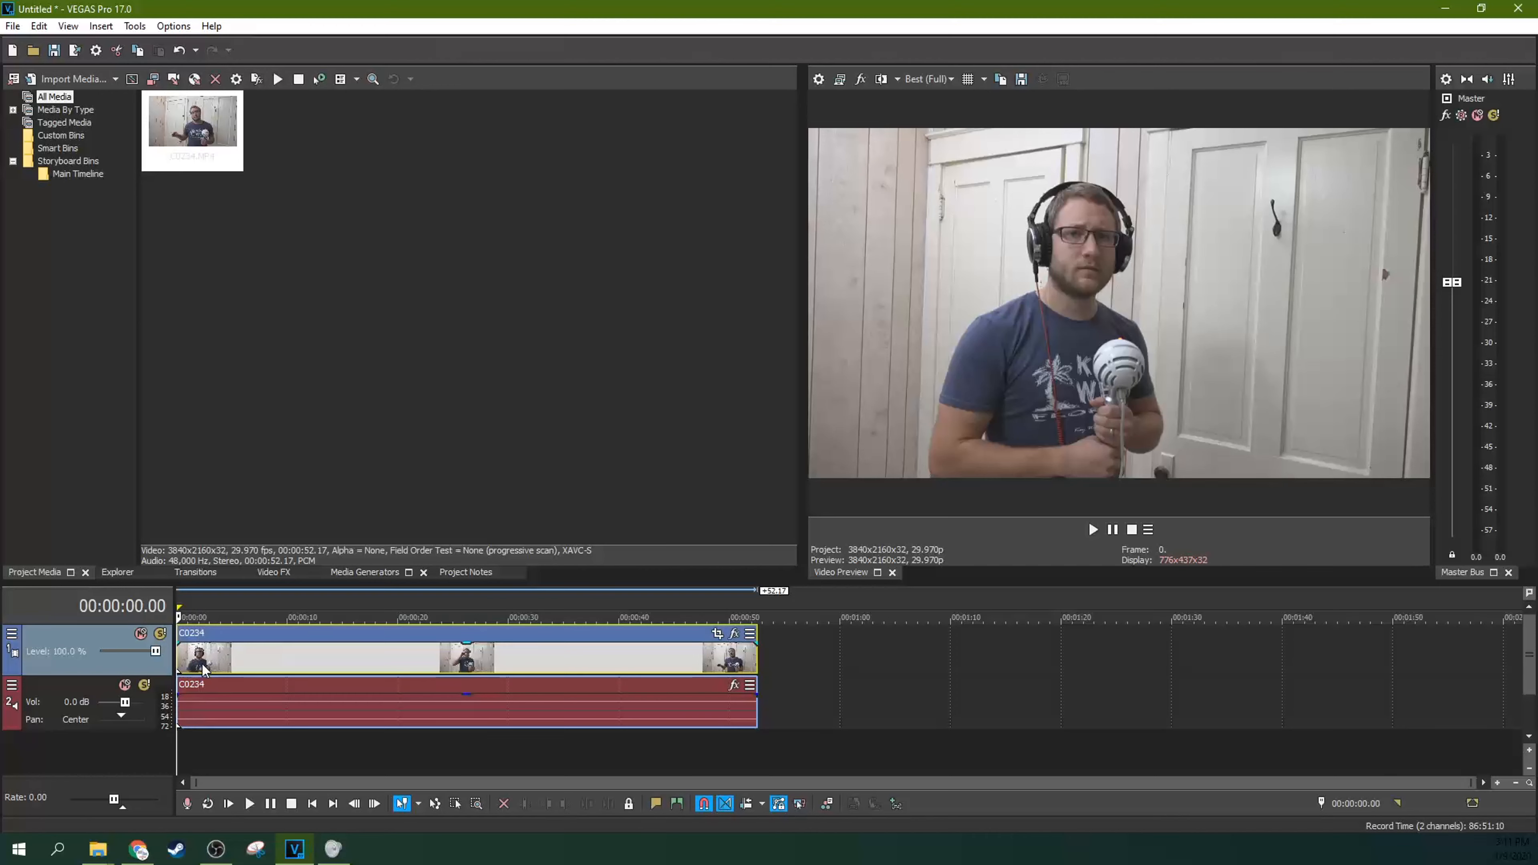
{"action": "scroll", "coordinate": [178, 656], "scroll_direction": "up", "scroll_amount": 3}
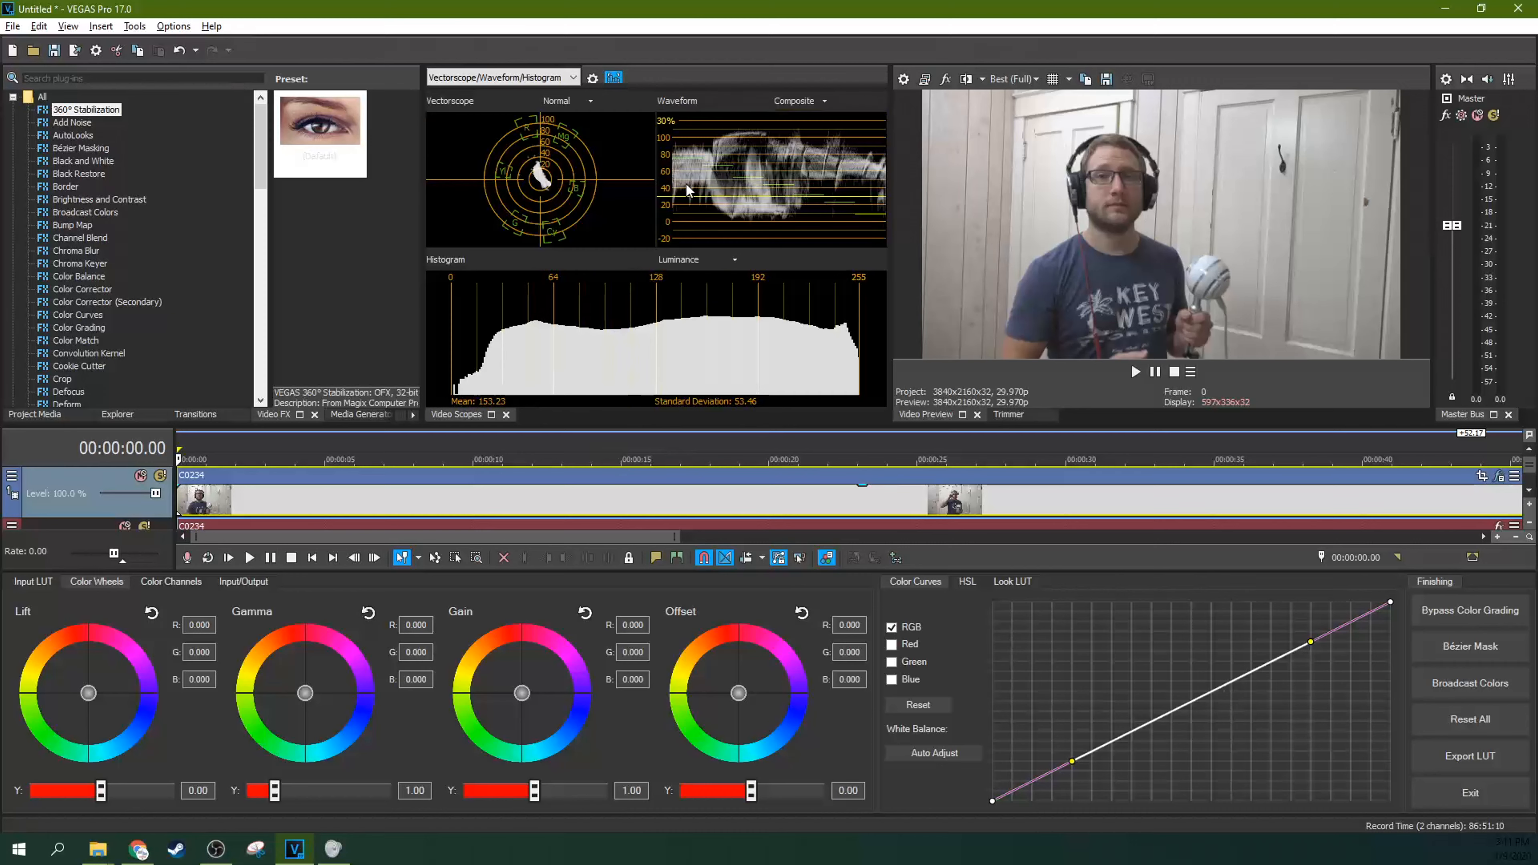
{"action": "left_click", "coordinate": [68, 26]}
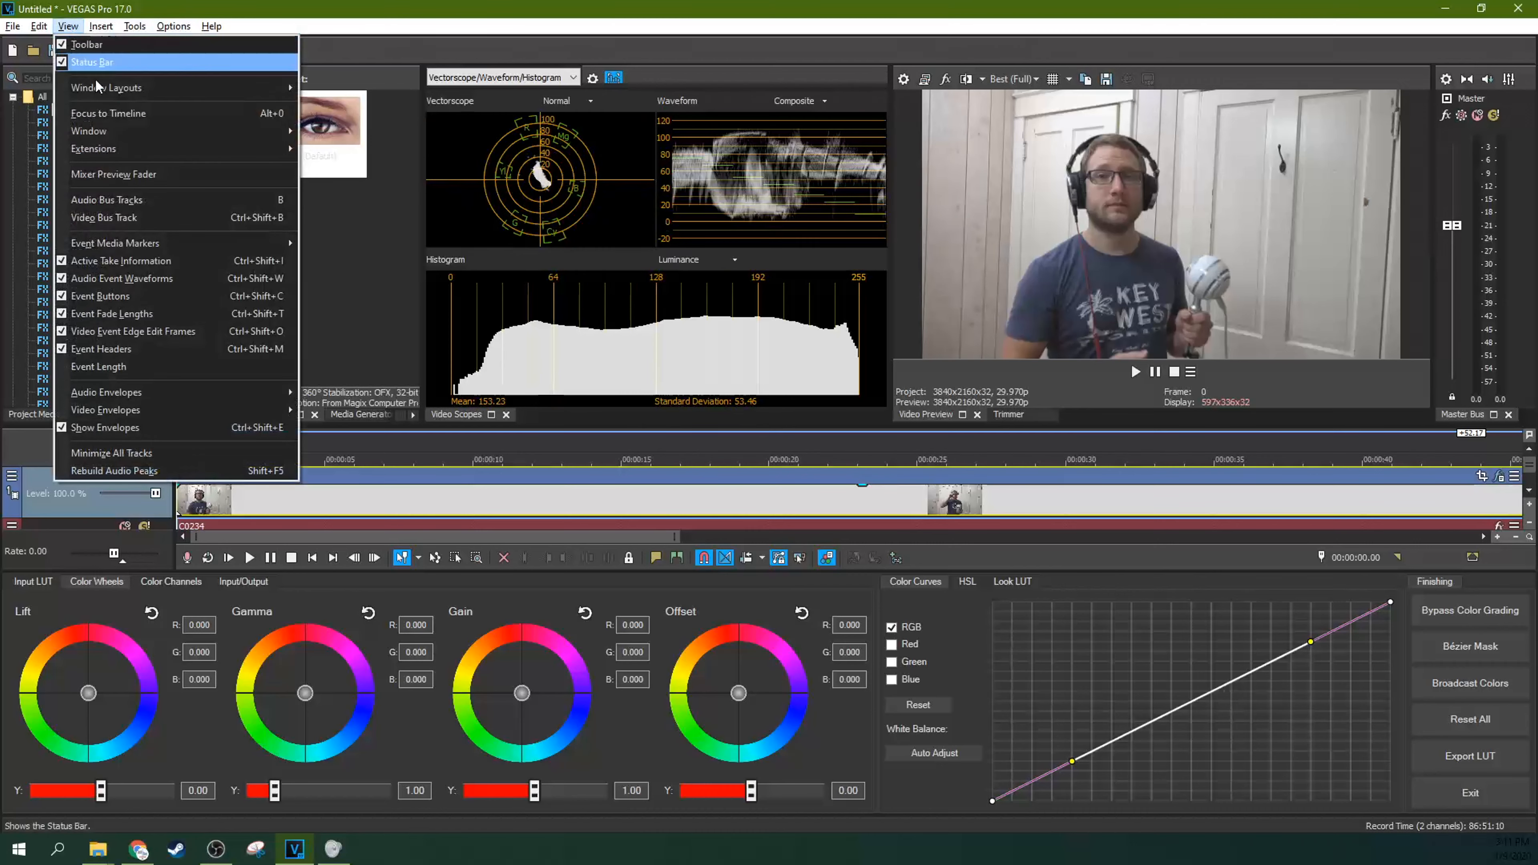
{"action": "mouse_move", "coordinate": [132, 155]}
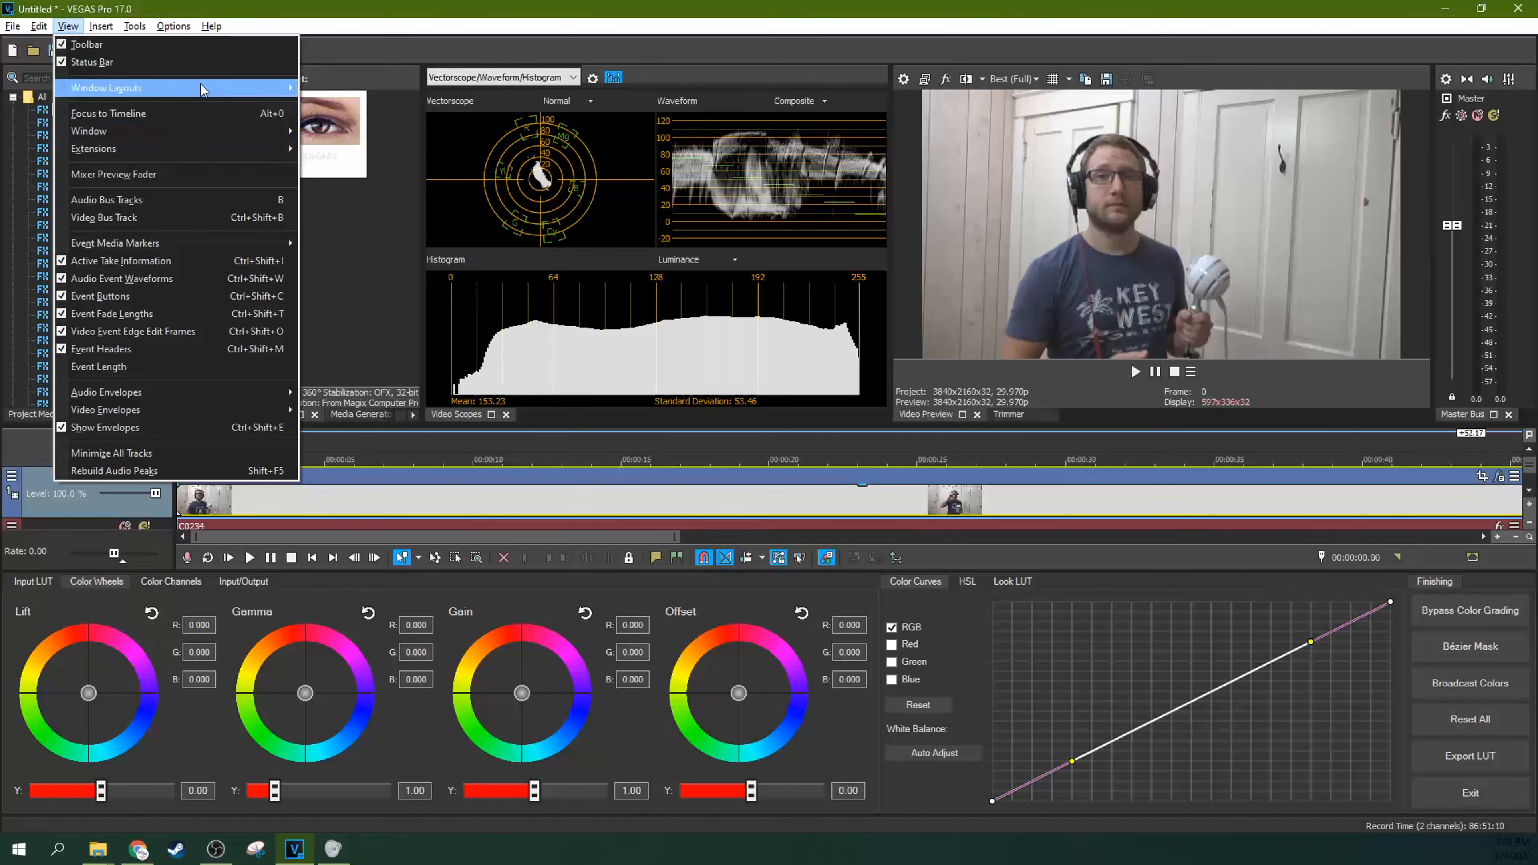
{"action": "mouse_move", "coordinate": [197, 87]}
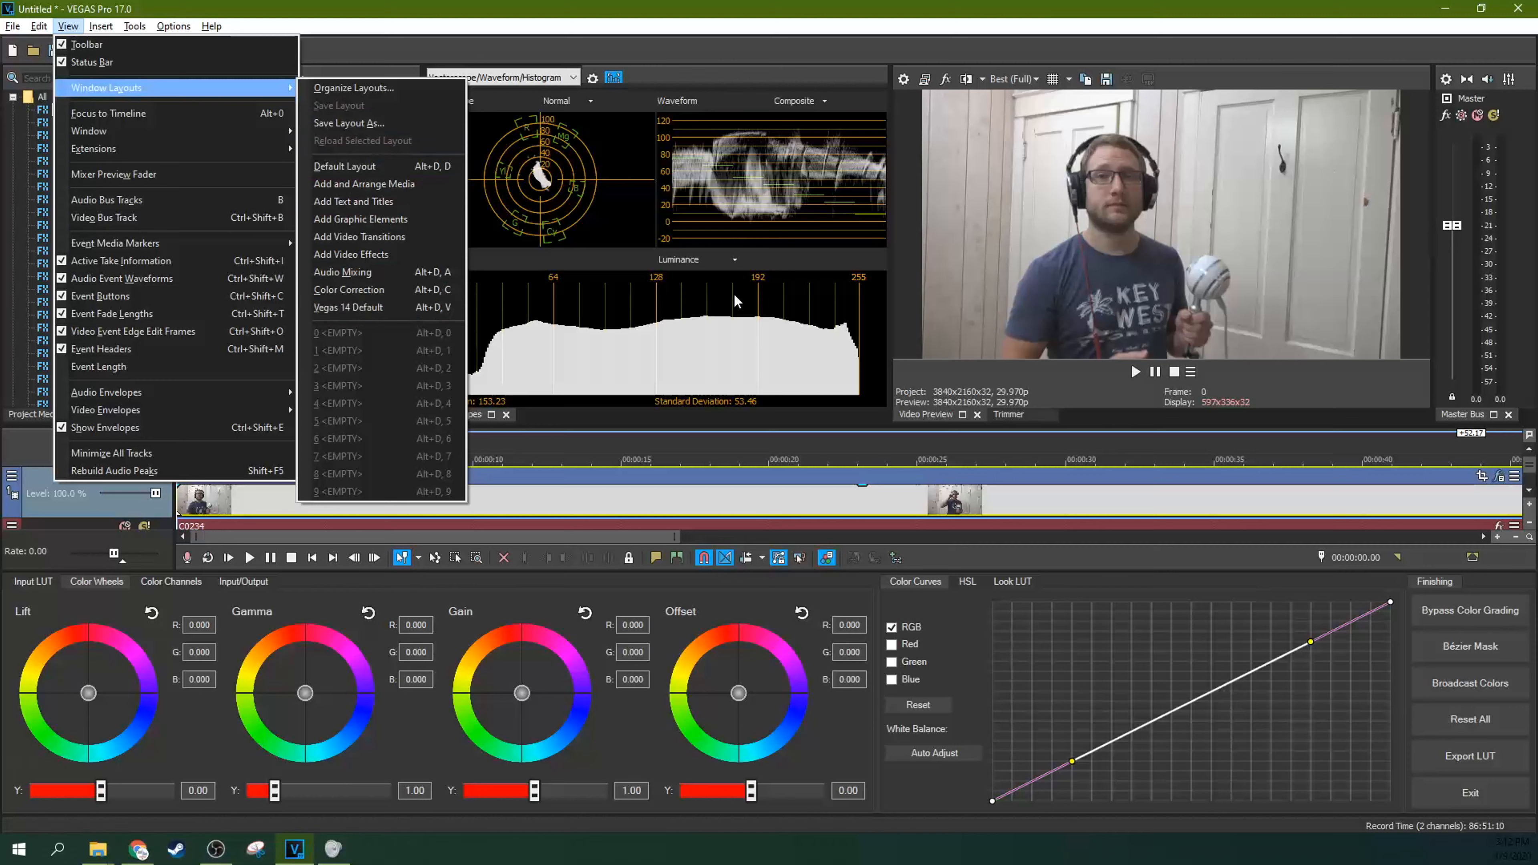
{"action": "left_click", "coordinate": [874, 324]}
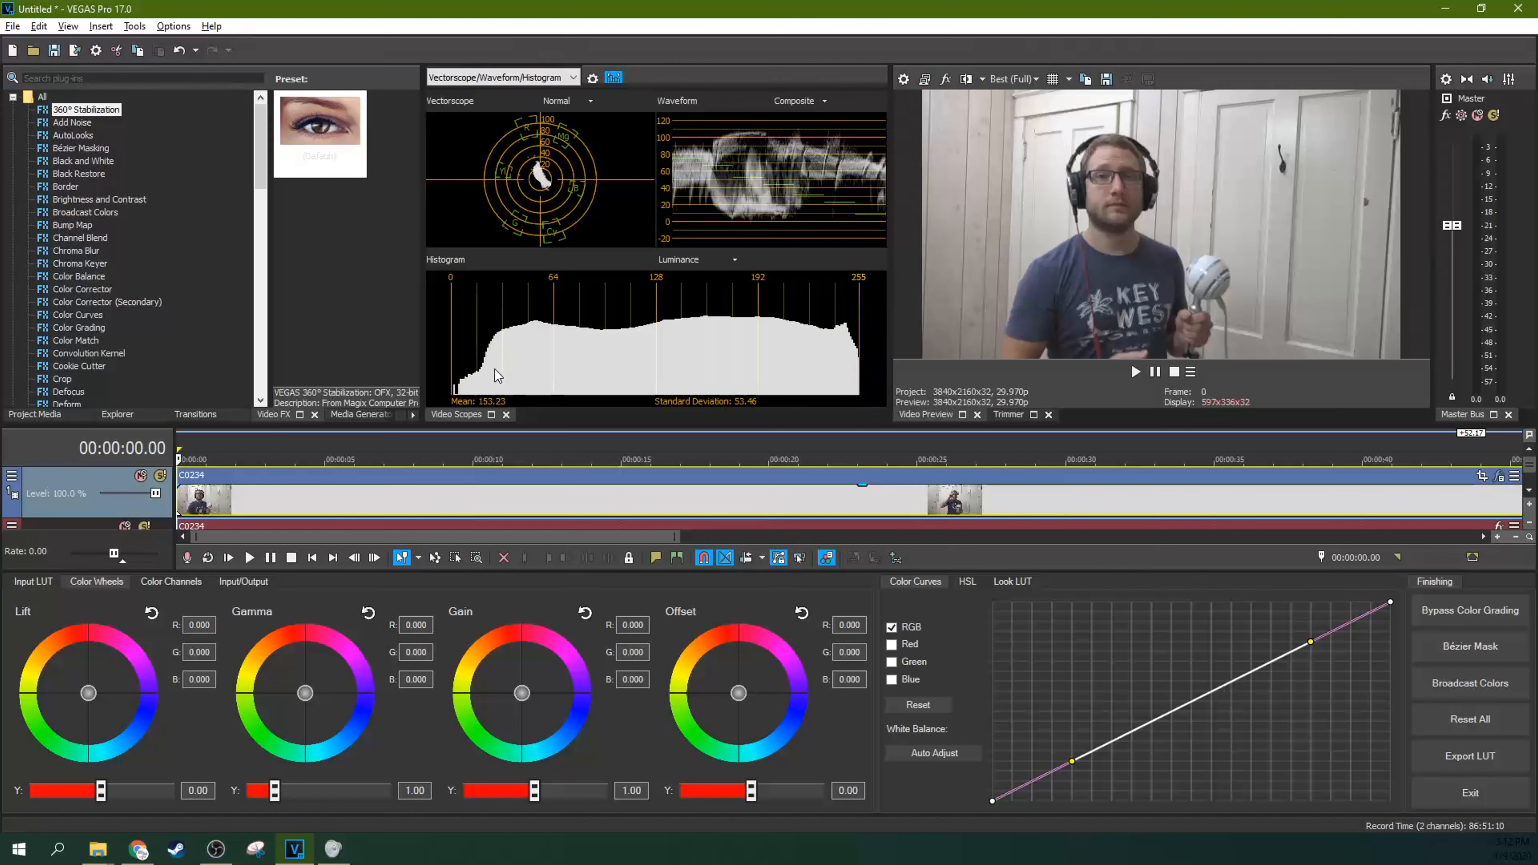
Step: Apply the default preset of the Levels effect to clip C0234 on the timeline
{"action": "left_click", "coordinate": [246, 581]}
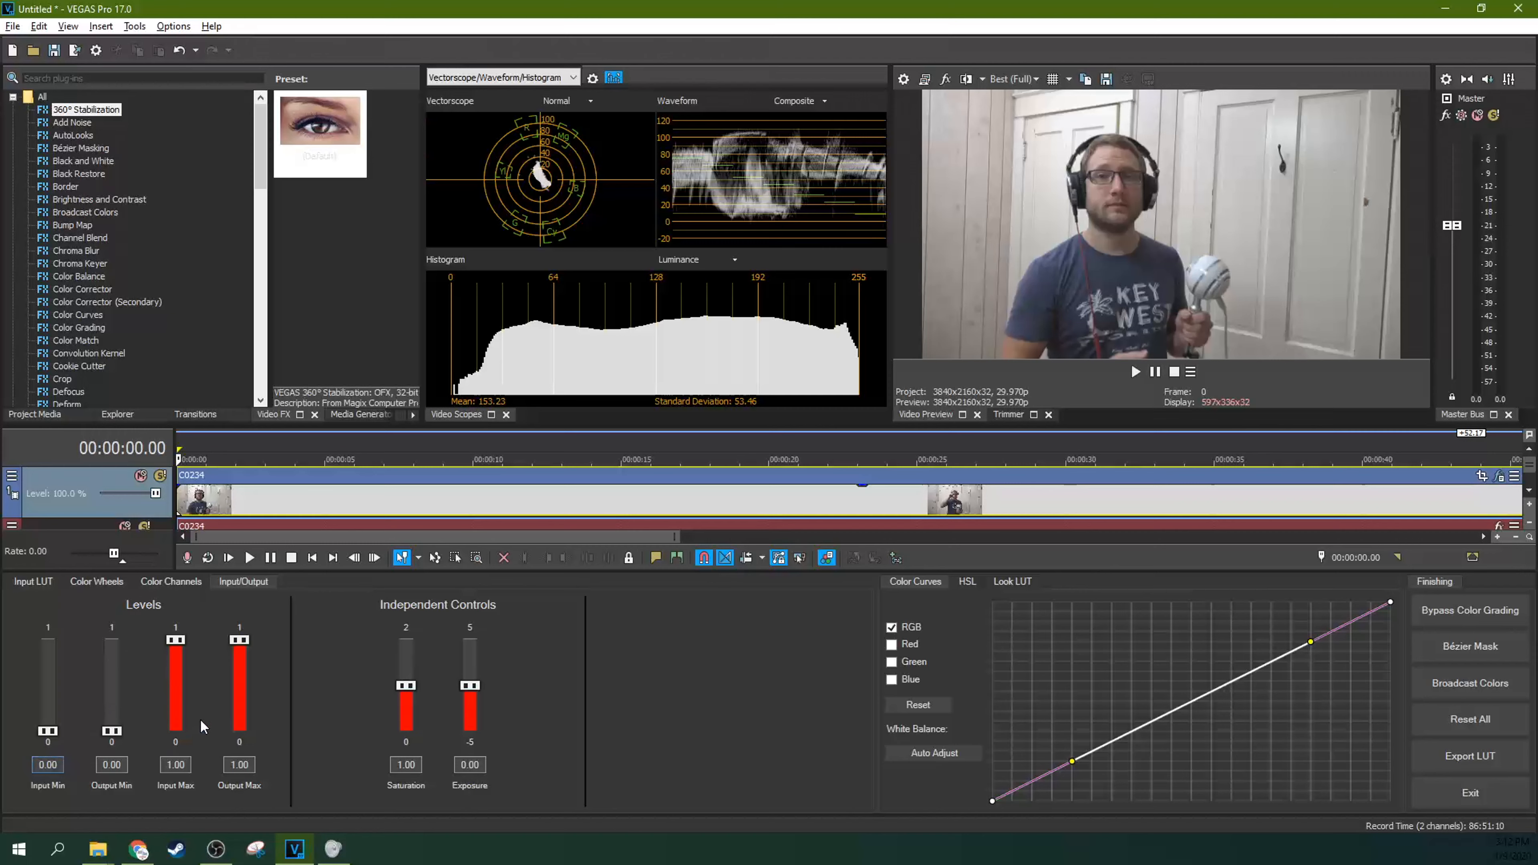
{"action": "left_click", "coordinate": [76, 300]}
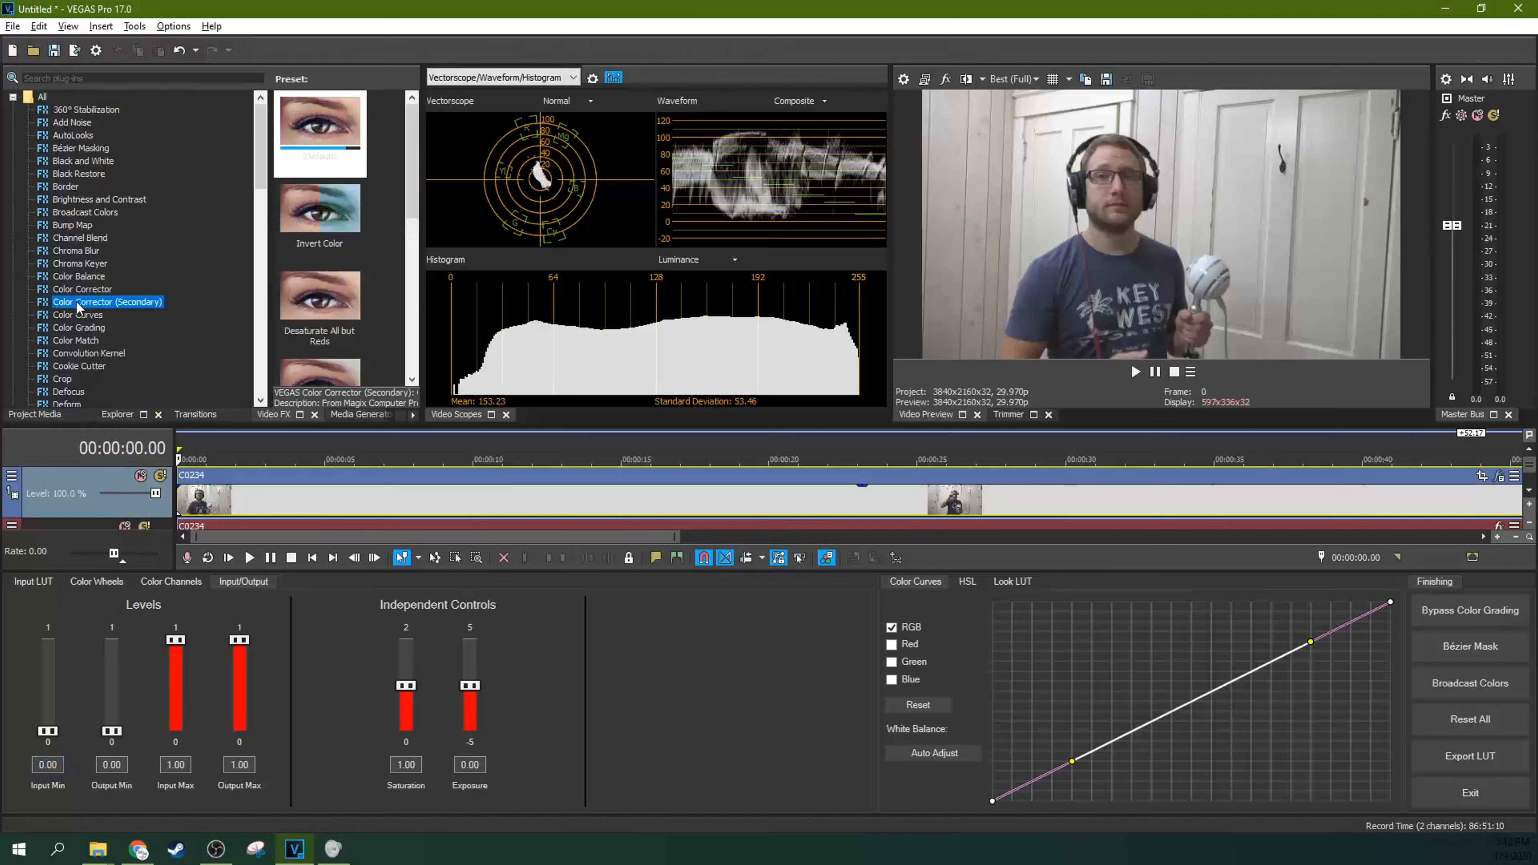
{"action": "key", "text": "l"}
{"action": "scroll", "coordinate": [84, 365], "scroll_direction": "down", "scroll_amount": 2}
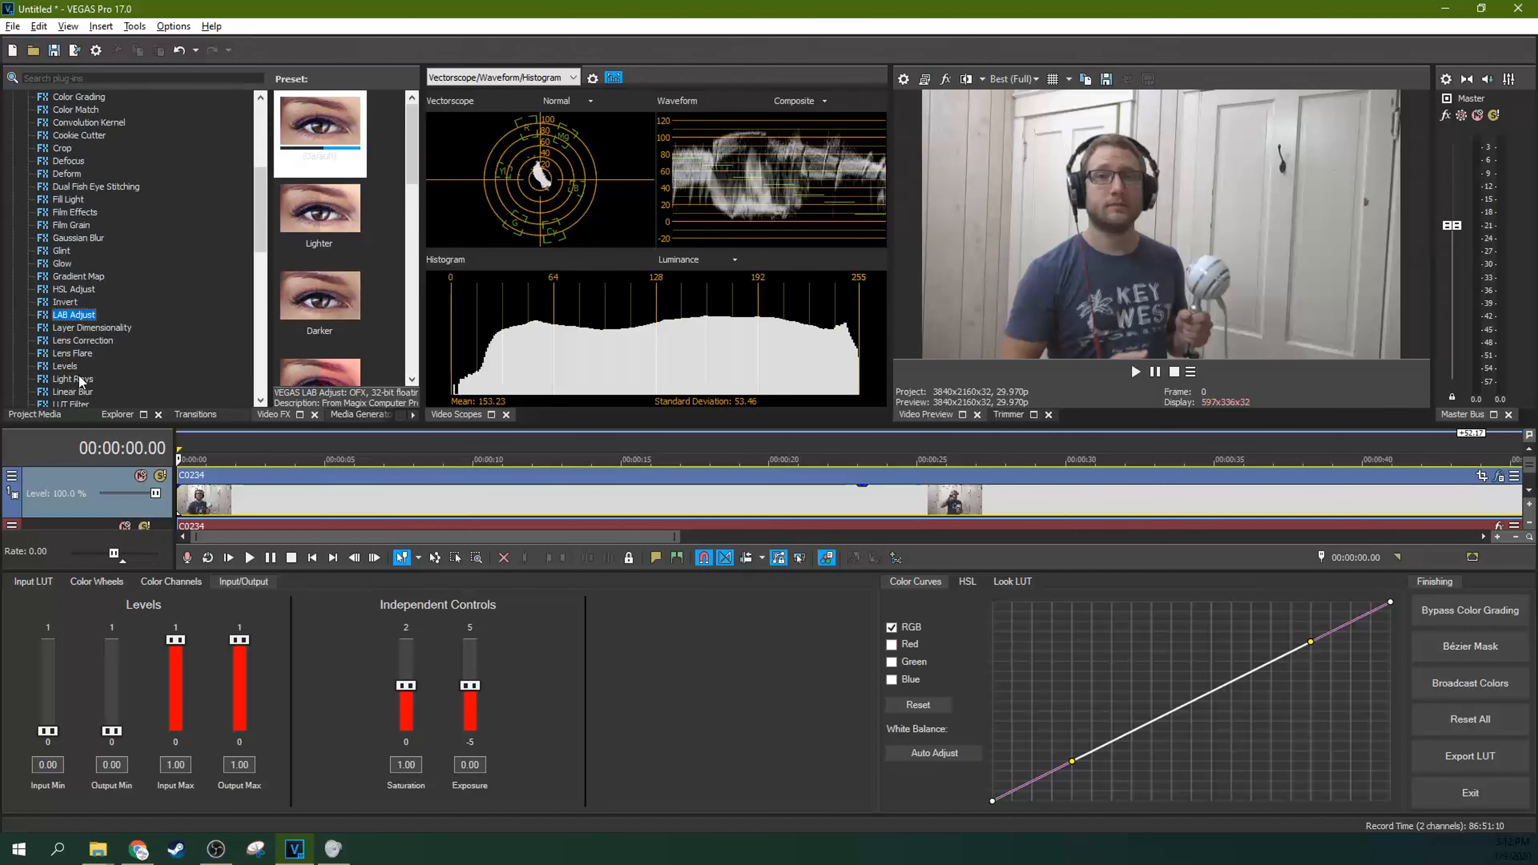
{"action": "left_click", "coordinate": [65, 366]}
{"action": "left_click_drag", "start_coordinate": [292, 115], "coordinate": [351, 506]}
Step: Set the Levels effect's input start to 0.082 and its input end to 0.918
{"action": "left_click_drag", "start_coordinate": [451, 371], "coordinate": [462, 370]}
{"action": "left_click_drag", "start_coordinate": [562, 388], "coordinate": [556, 394]}
{"action": "left_click_drag", "start_coordinate": [461, 364], "coordinate": [458, 370]}
{"action": "left_click_drag", "start_coordinate": [459, 221], "coordinate": [271, 301]}
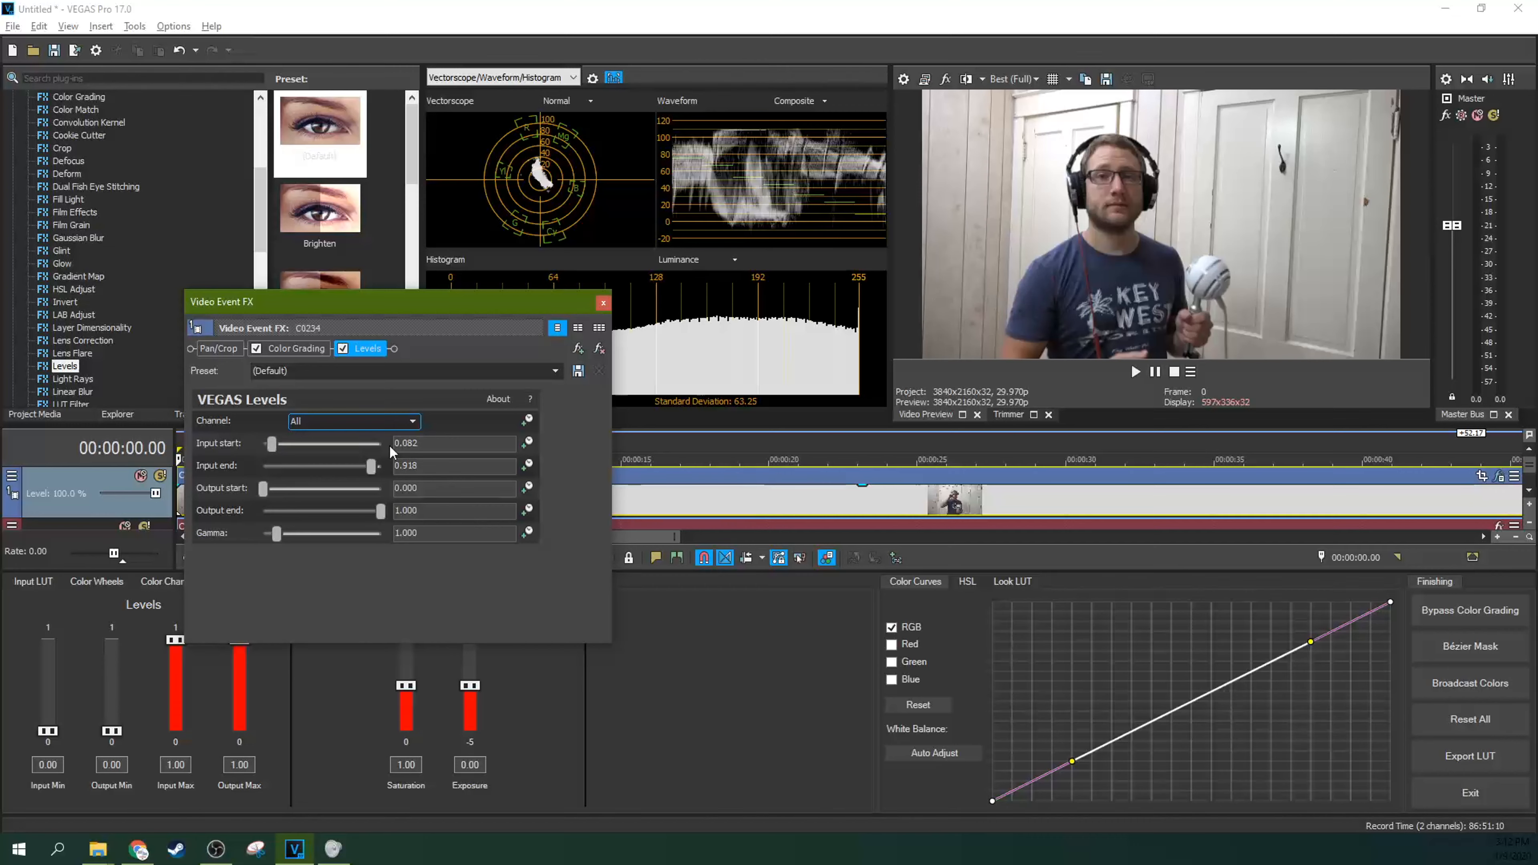
Step: Set the Levels effect's output end to 0.898 and close the effect settings
{"action": "left_click_drag", "start_coordinate": [380, 510], "coordinate": [322, 510]}
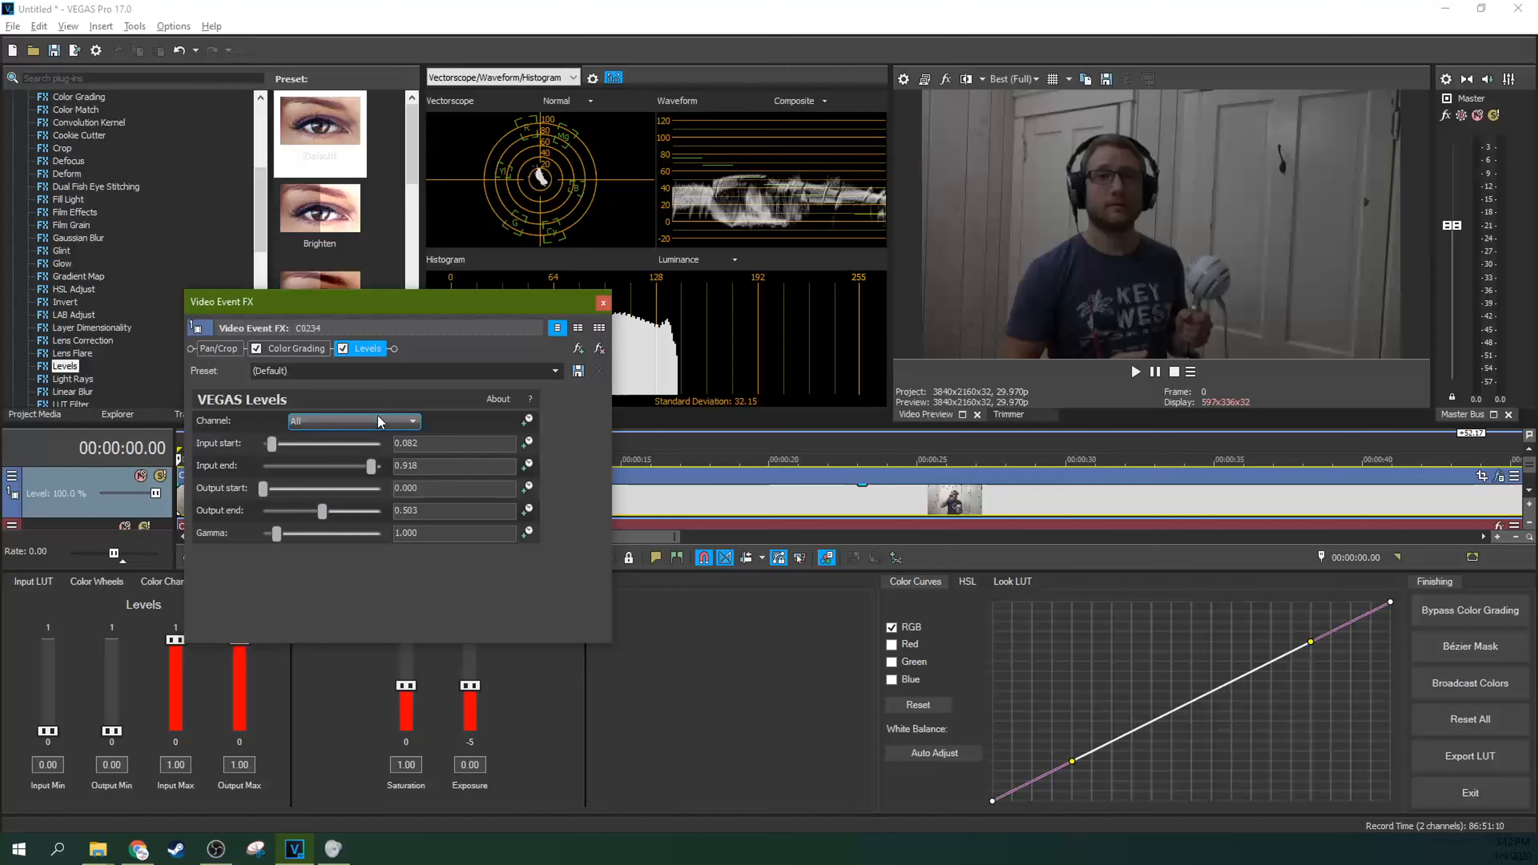
{"action": "left_click_drag", "start_coordinate": [324, 514], "coordinate": [388, 511]}
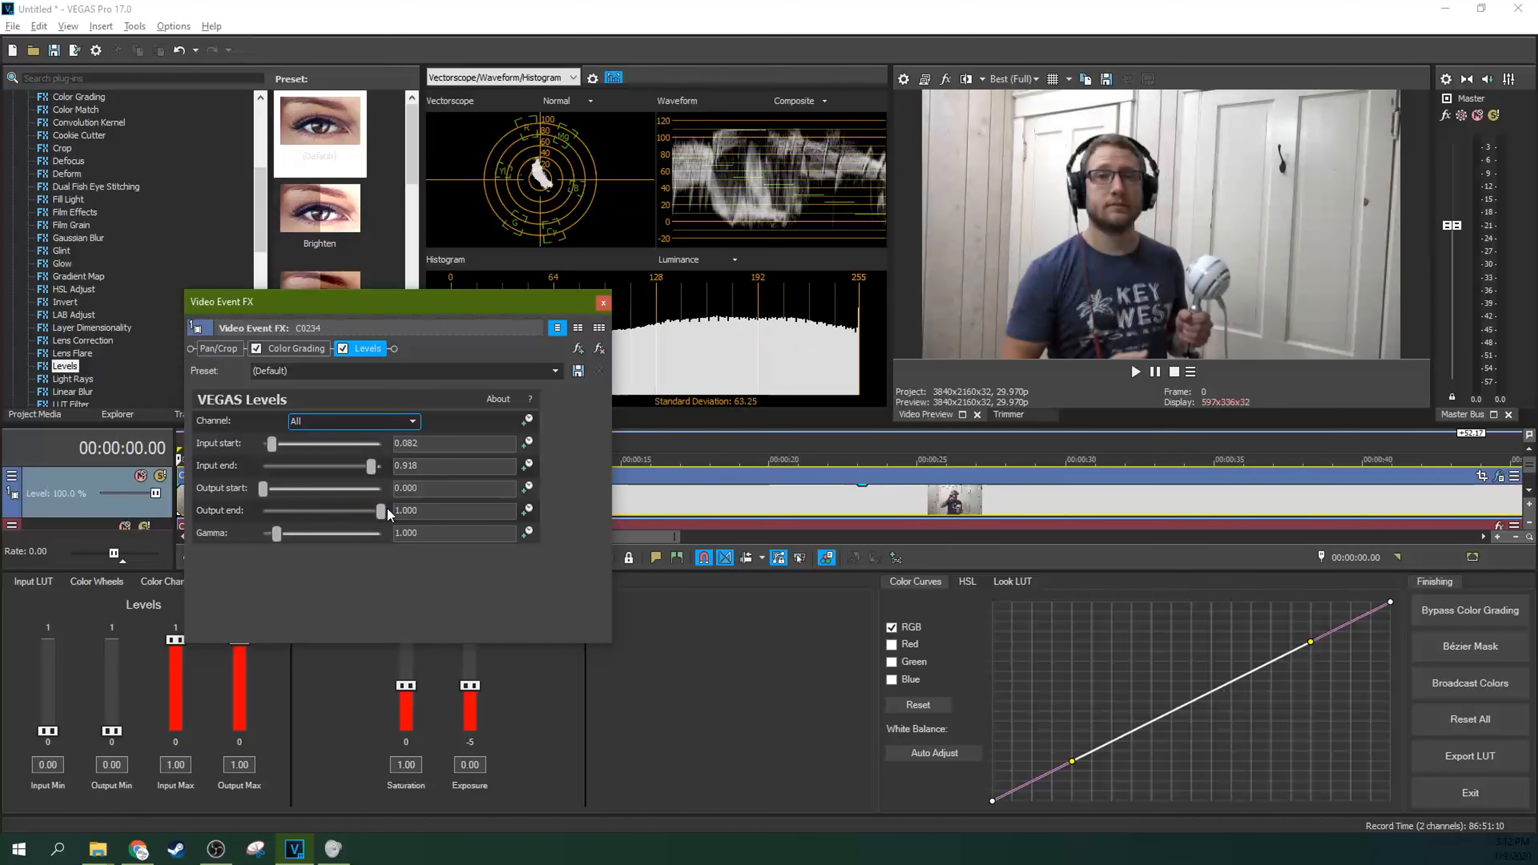
{"action": "left_click_drag", "start_coordinate": [579, 306], "coordinate": [586, 380]}
{"action": "left_click_drag", "start_coordinate": [388, 585], "coordinate": [377, 598]}
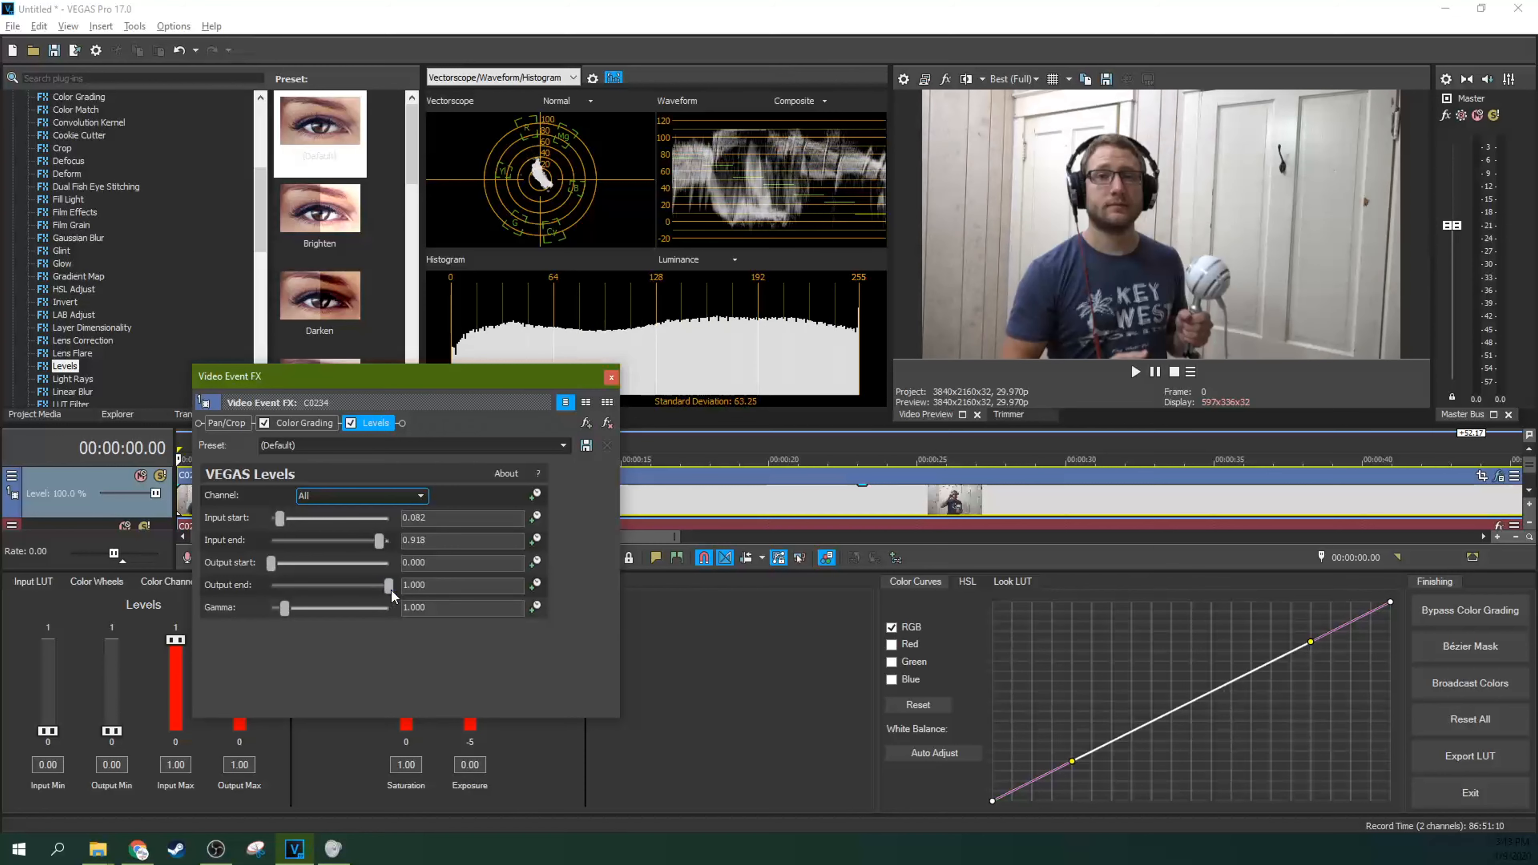
{"action": "left_click_drag", "start_coordinate": [378, 596], "coordinate": [373, 598]}
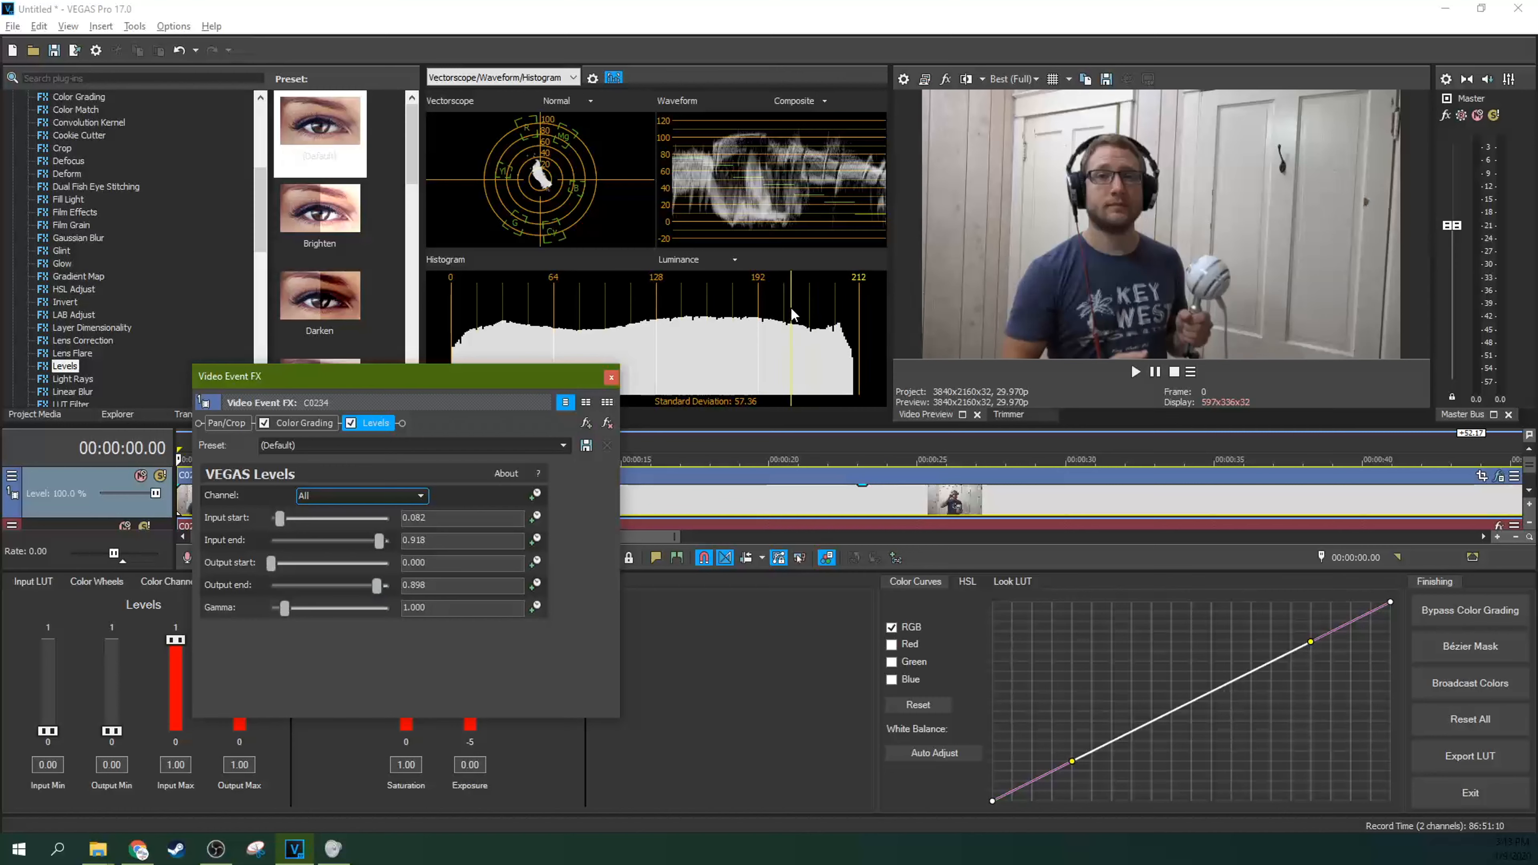
{"action": "left_click_drag", "start_coordinate": [466, 384], "coordinate": [634, 349]}
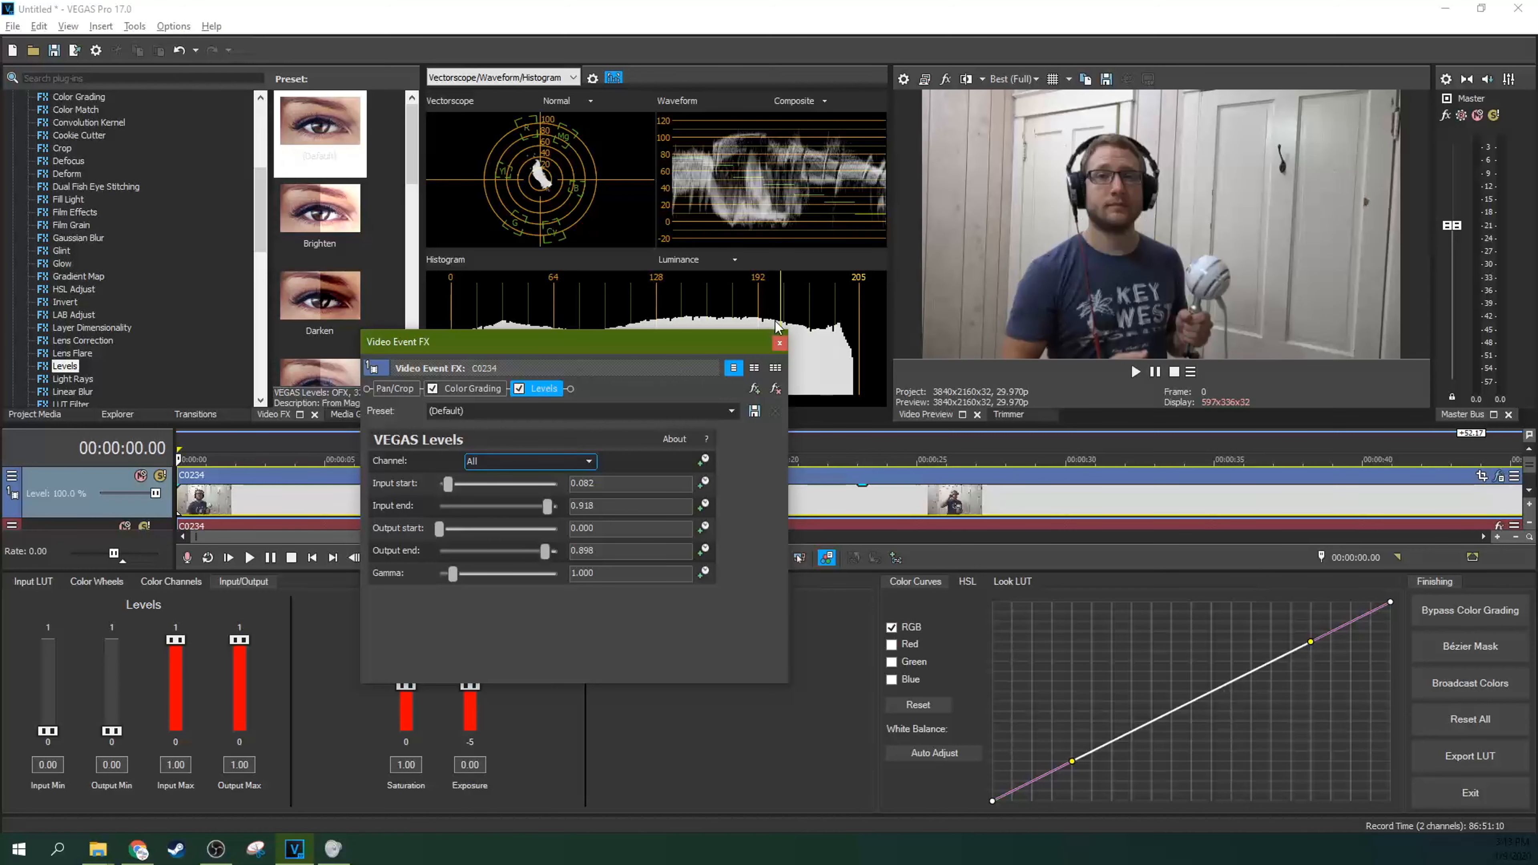
{"action": "left_click", "coordinate": [778, 344]}
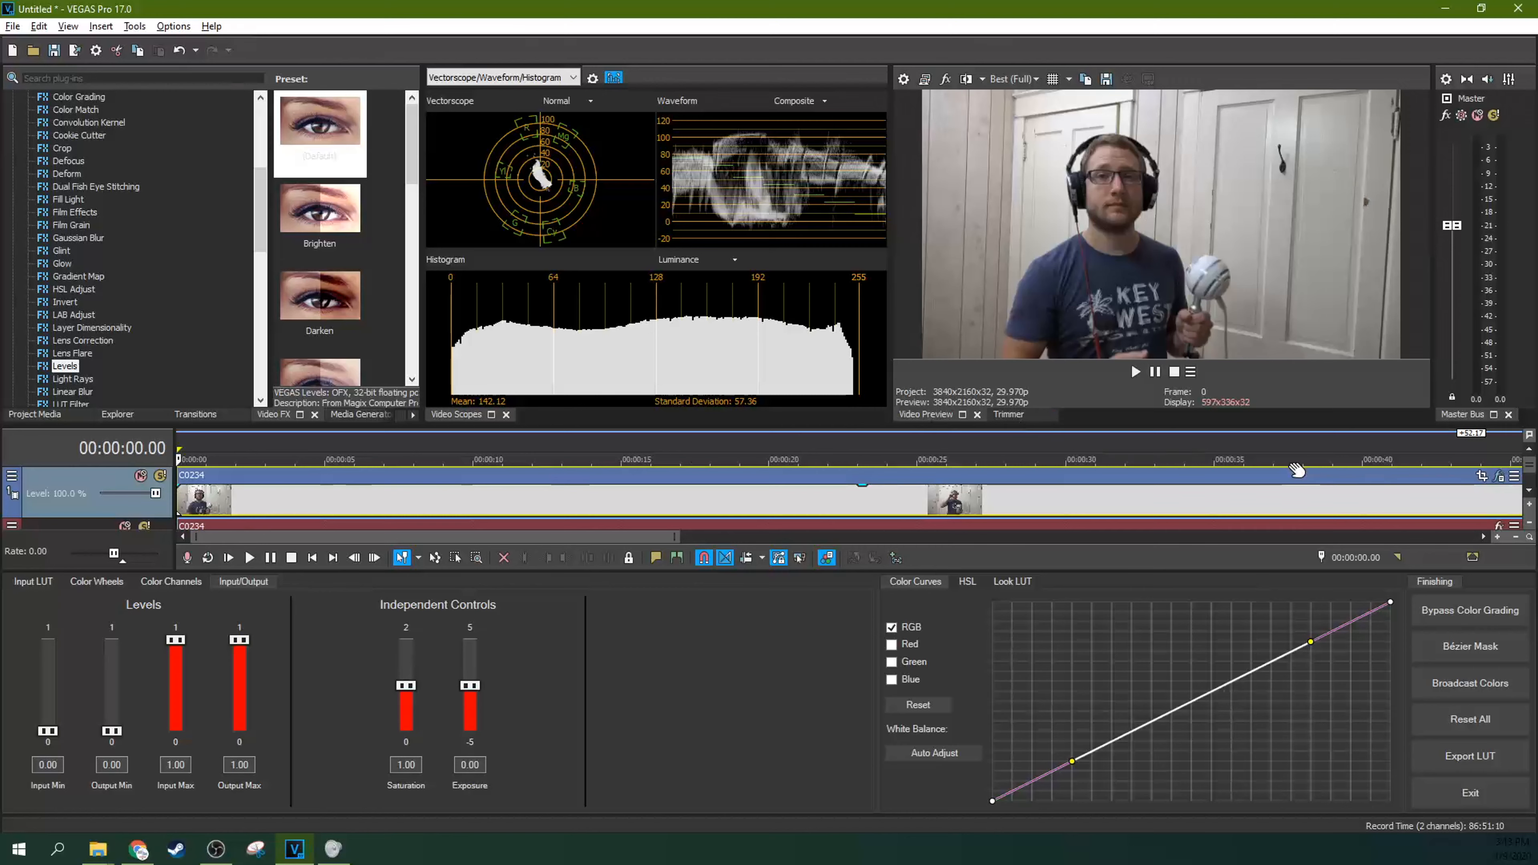
Step: Shrink clip C0234's pan/crop frame to about 111 × 63 over the white microphone
{"action": "left_click", "coordinate": [1478, 478]}
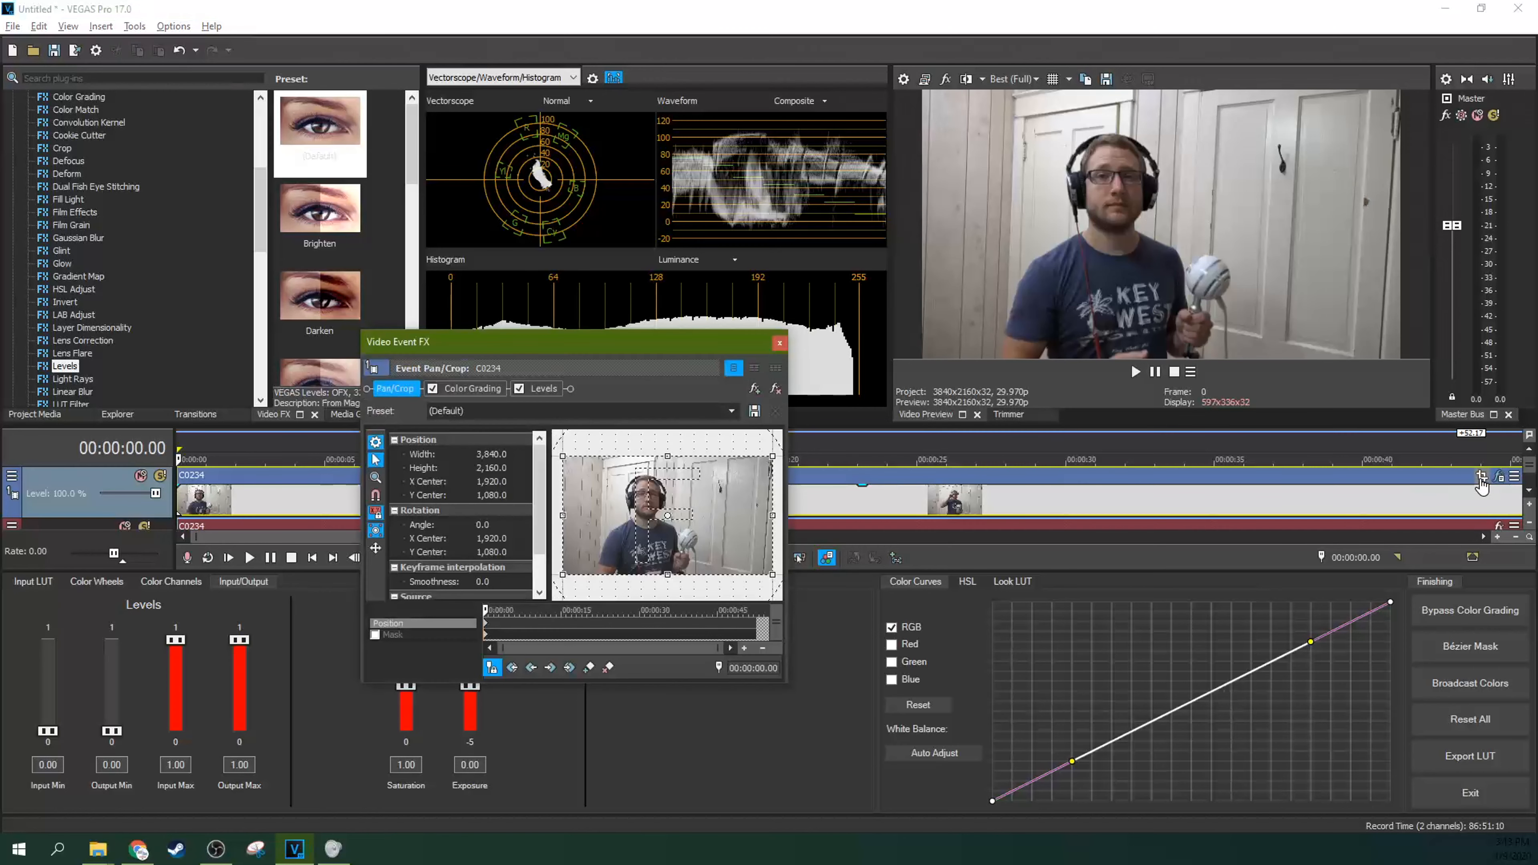
{"action": "left_click_drag", "start_coordinate": [619, 345], "coordinate": [596, 303]}
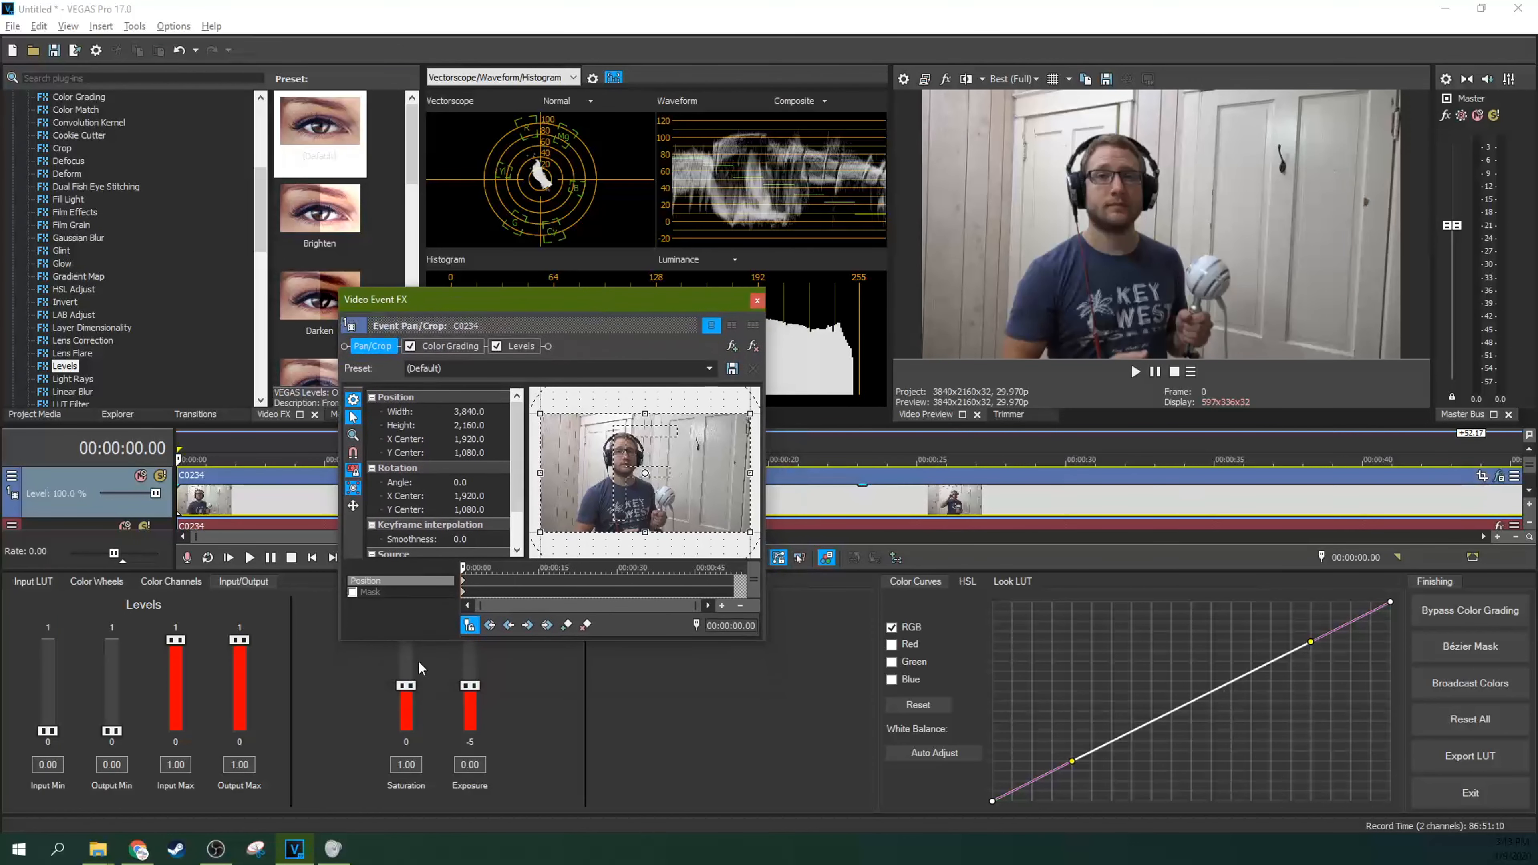
{"action": "left_click", "coordinate": [470, 624]}
{"action": "scroll", "coordinate": [478, 584], "scroll_direction": "up", "scroll_amount": 3}
{"action": "scroll", "coordinate": [473, 579], "scroll_direction": "up", "scroll_amount": 2}
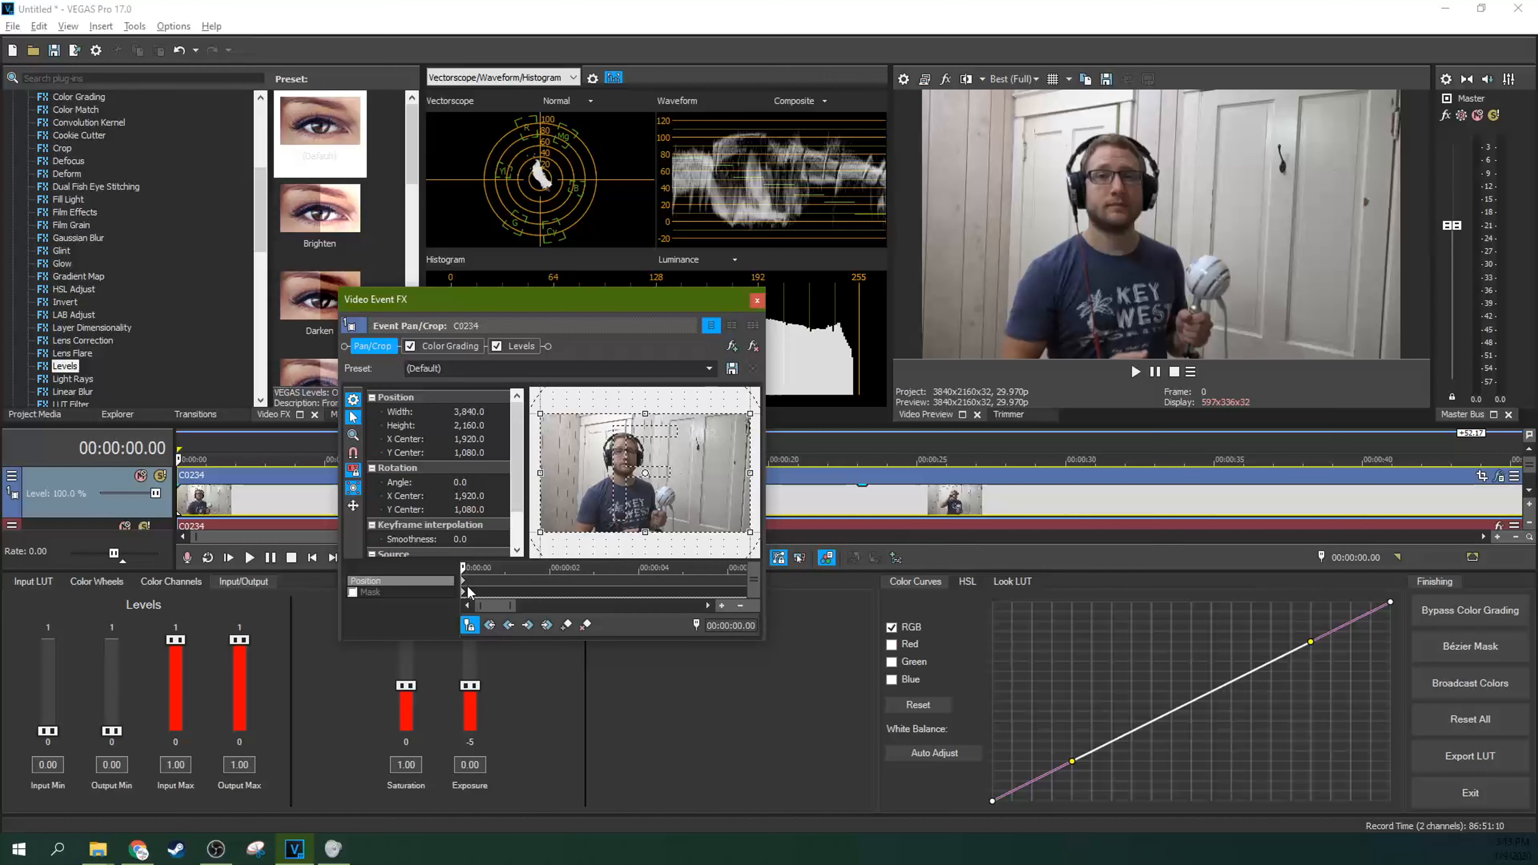
{"action": "left_click_drag", "start_coordinate": [748, 416], "coordinate": [670, 491]}
{"action": "scroll", "coordinate": [669, 492], "scroll_direction": "up", "scroll_amount": 5}
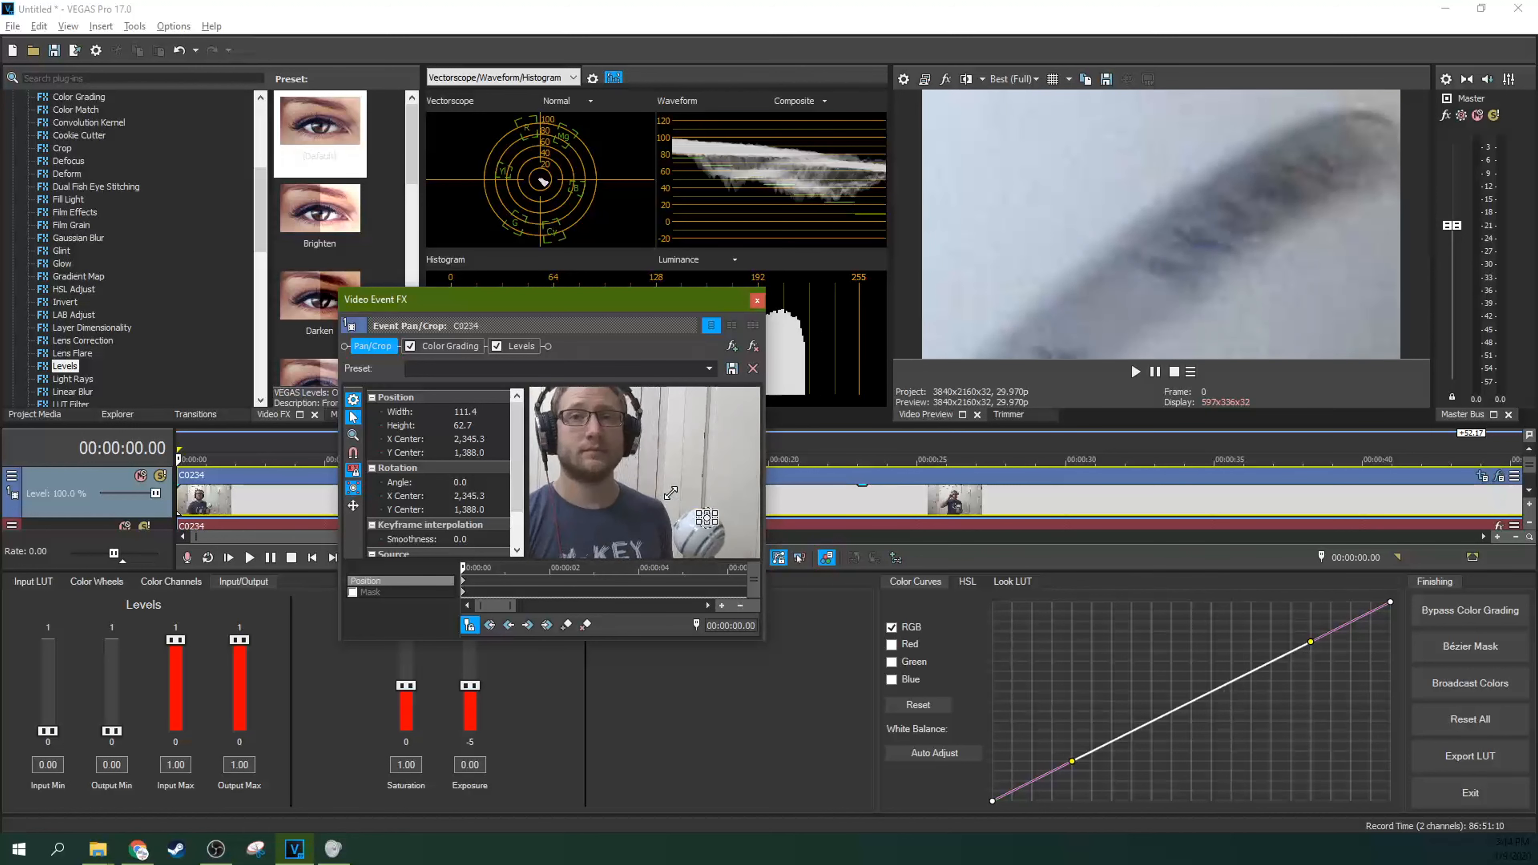
Step: Move the crop frame onto the microphone's plain white top, tighten it to about 89 × 50, and close the pan/crop settings
{"action": "scroll", "coordinate": [664, 412], "scroll_direction": "up", "scroll_amount": 5}
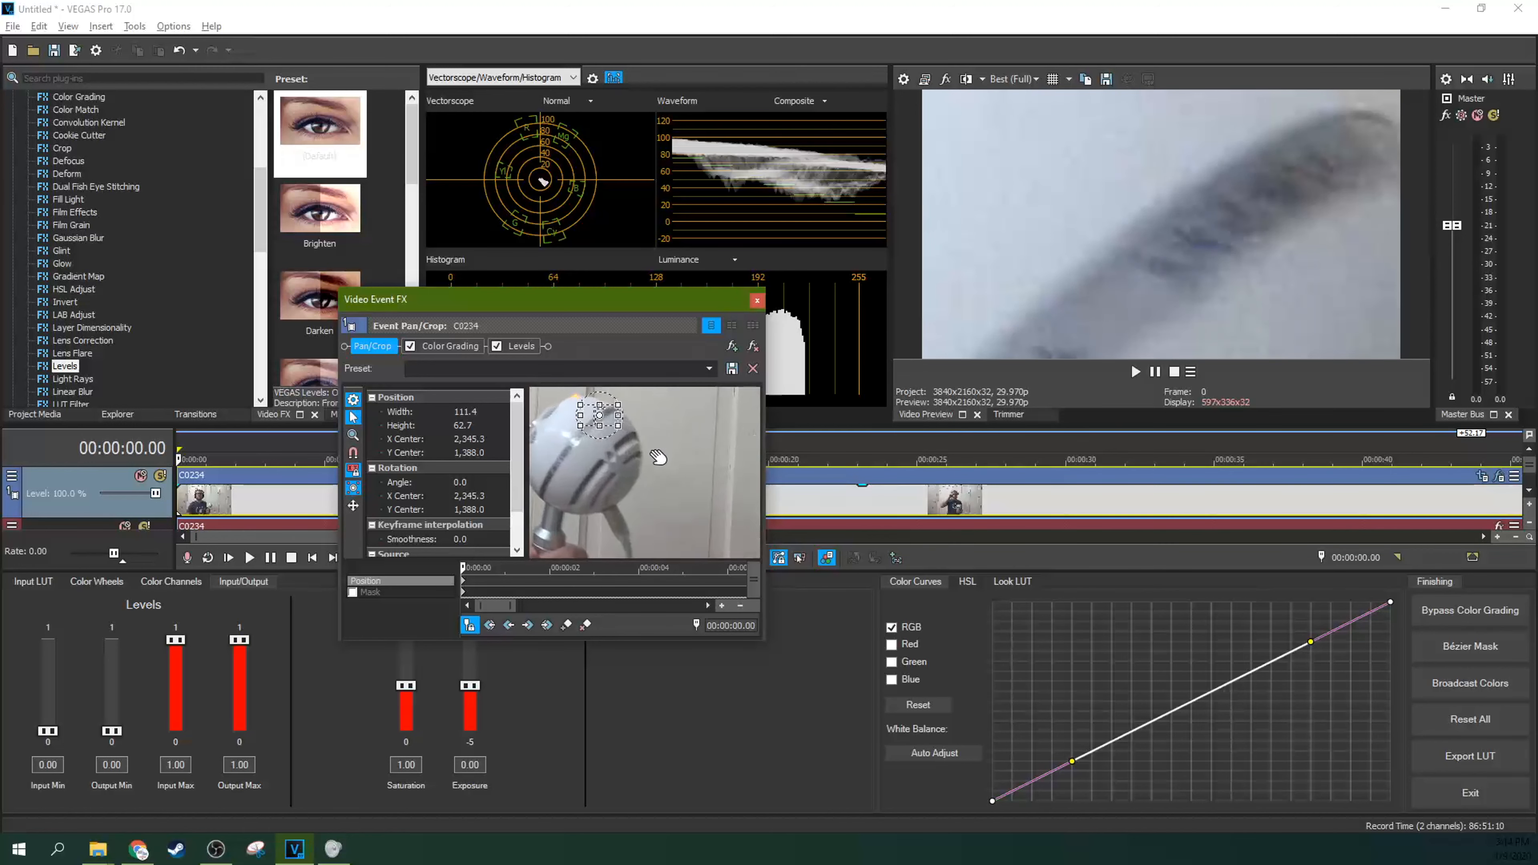
{"action": "scroll", "coordinate": [701, 422], "scroll_direction": "up", "scroll_amount": 5}
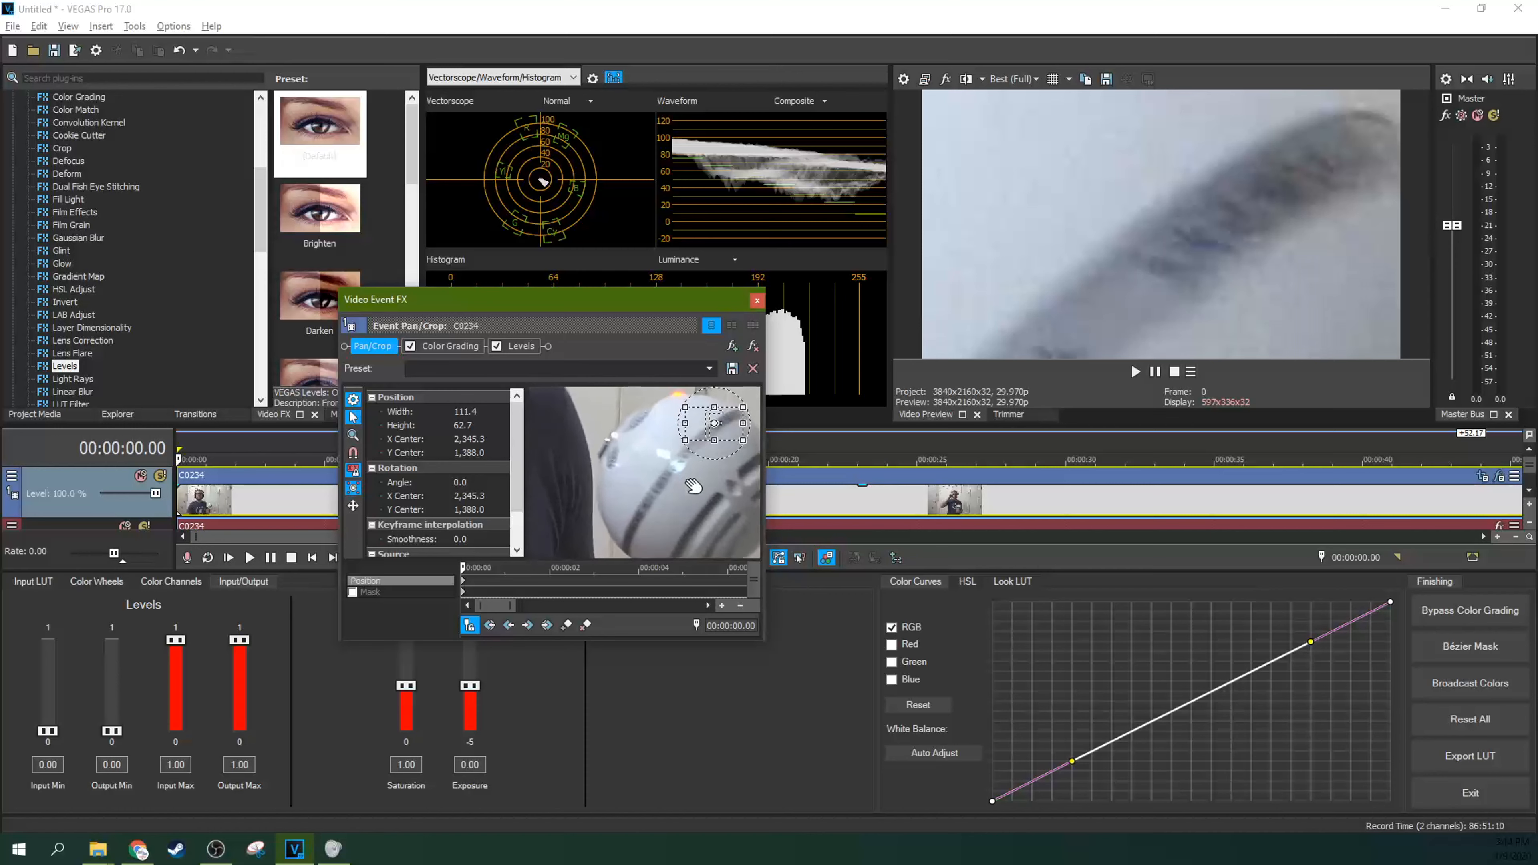
{"action": "left_click_drag", "start_coordinate": [695, 470], "coordinate": [663, 463]}
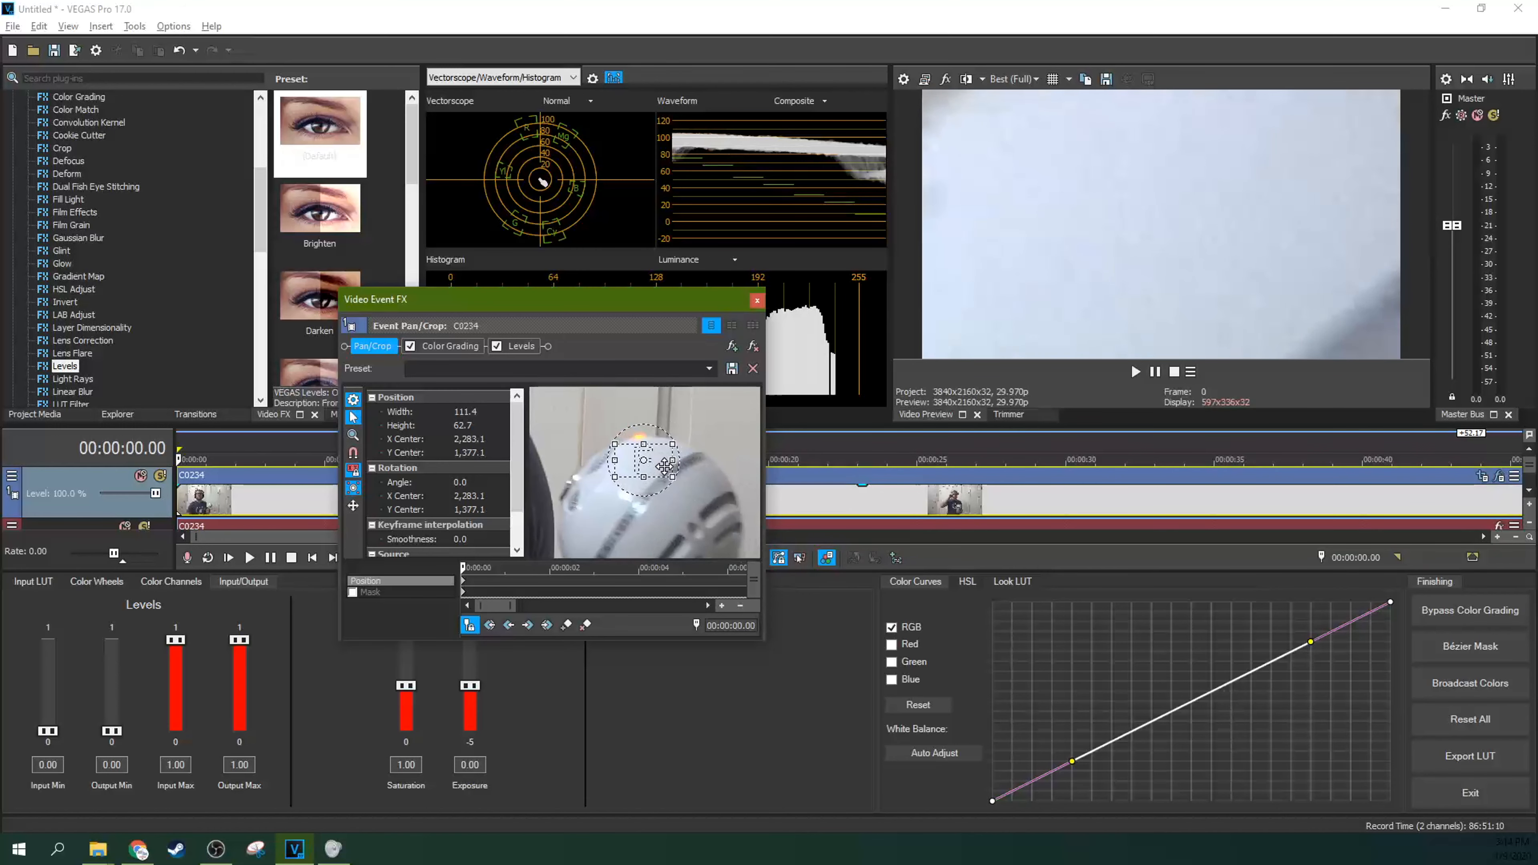
{"action": "left_click_drag", "start_coordinate": [668, 459], "coordinate": [657, 460]}
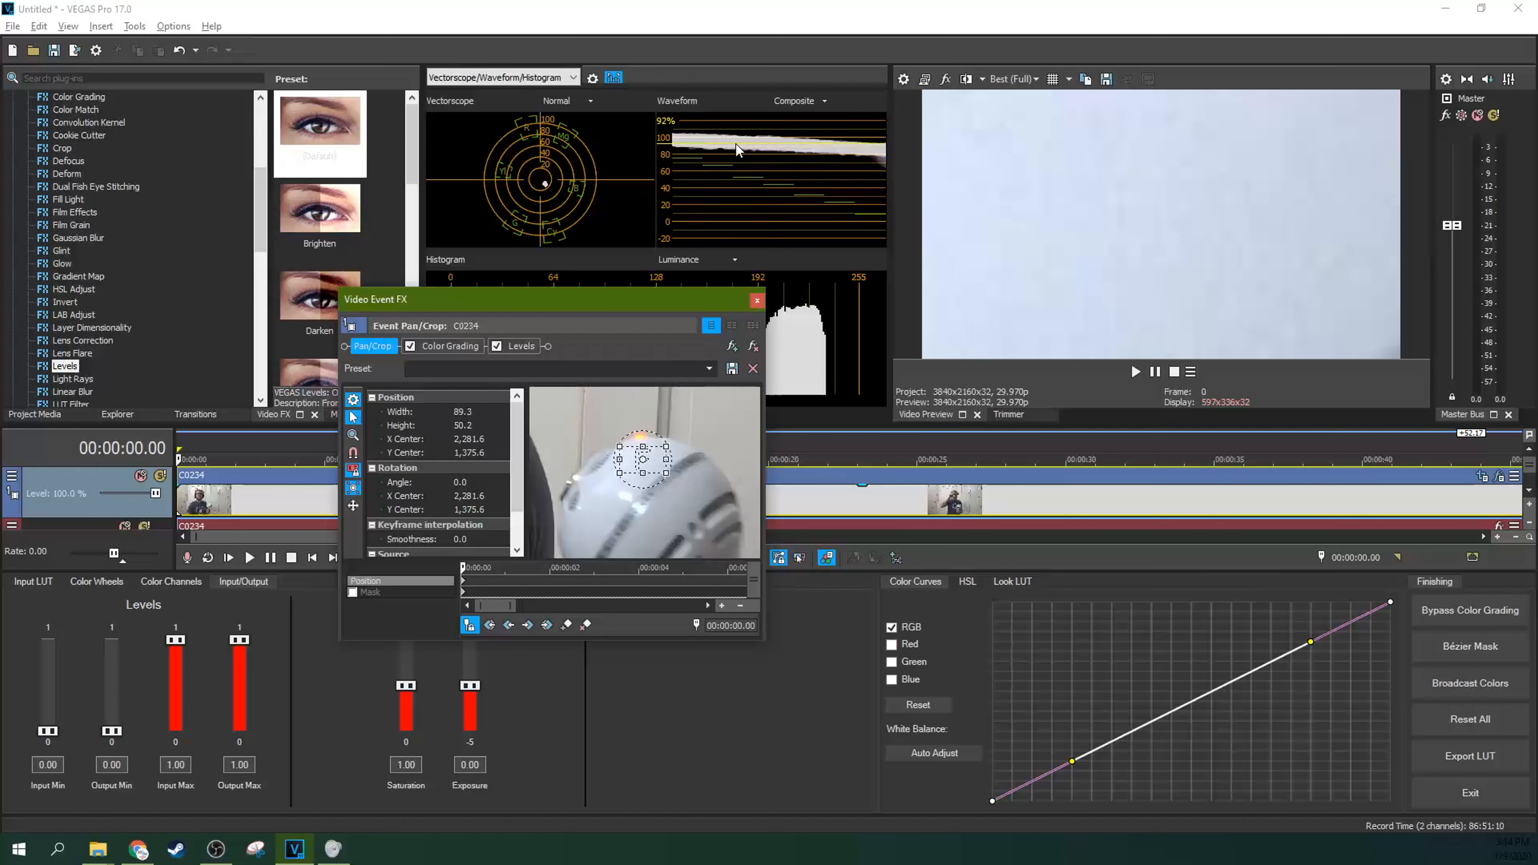
{"action": "left_click_drag", "start_coordinate": [670, 299], "coordinate": [662, 356]}
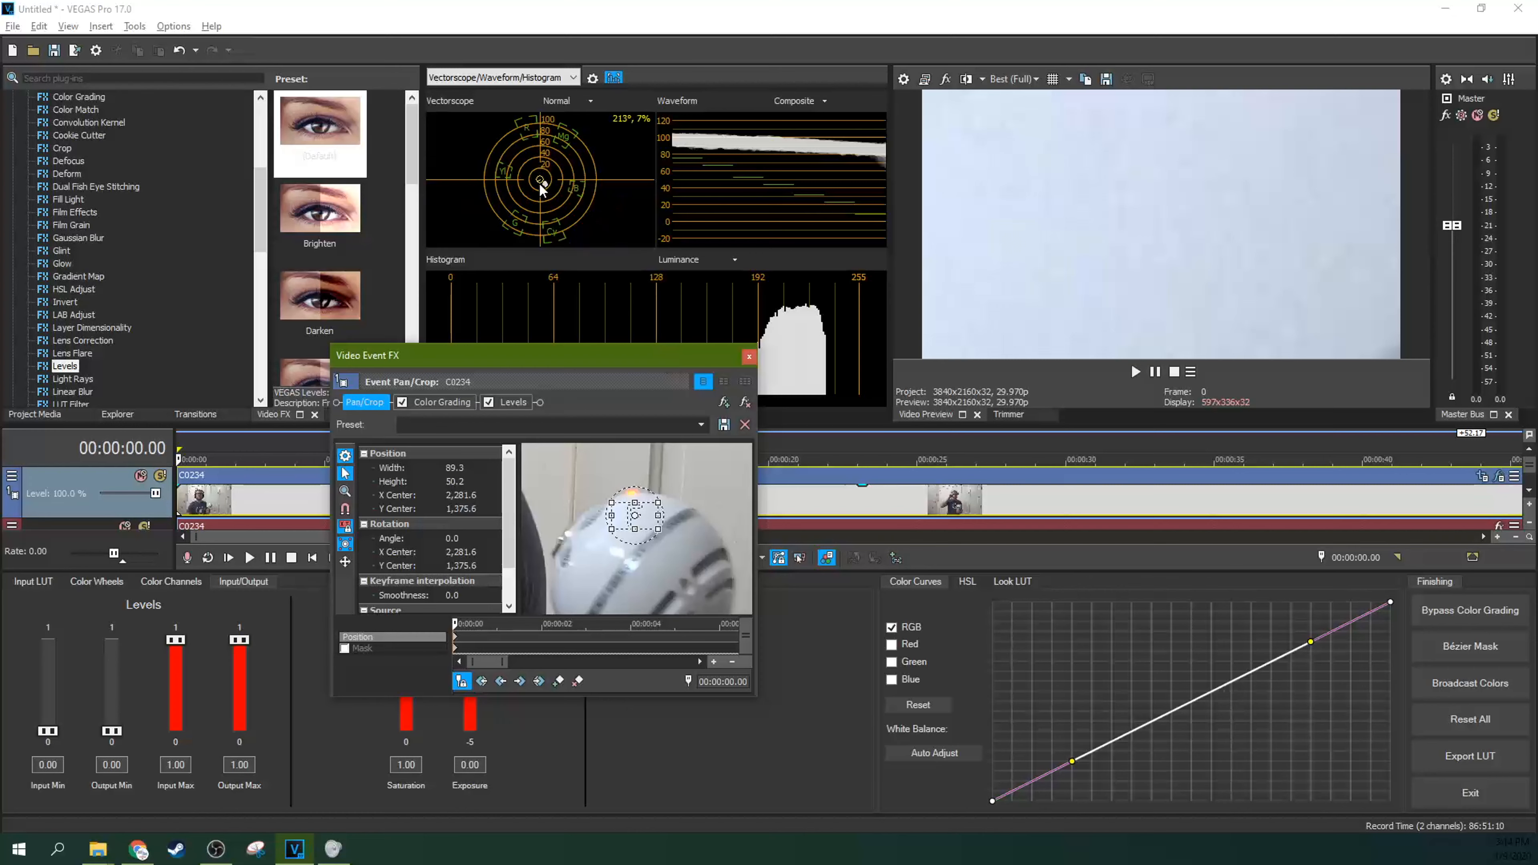
{"action": "left_click_drag", "start_coordinate": [639, 355], "coordinate": [495, 304]}
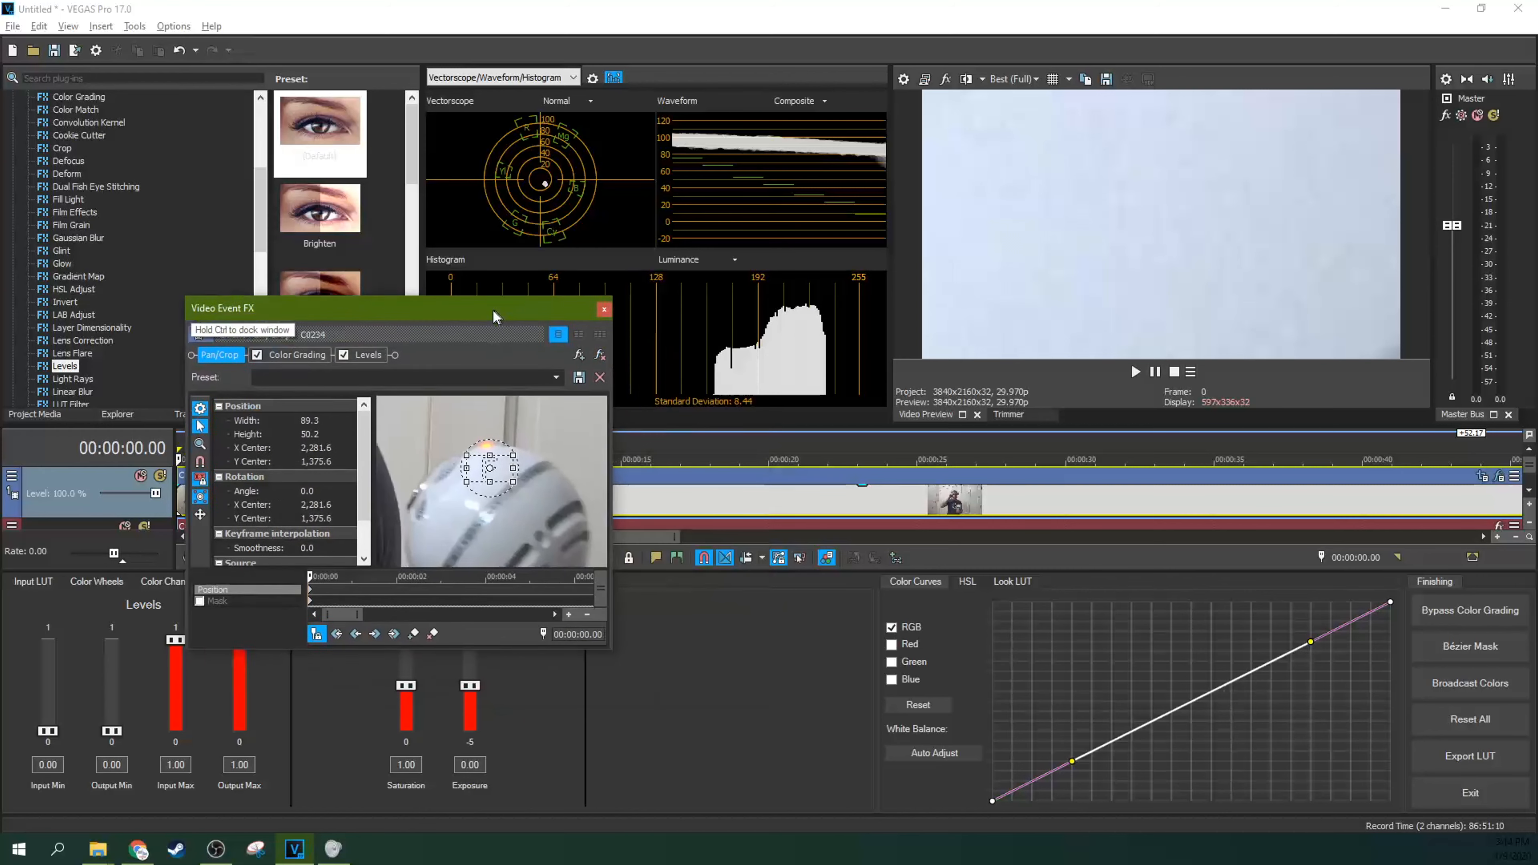
{"action": "left_click", "coordinate": [604, 305]}
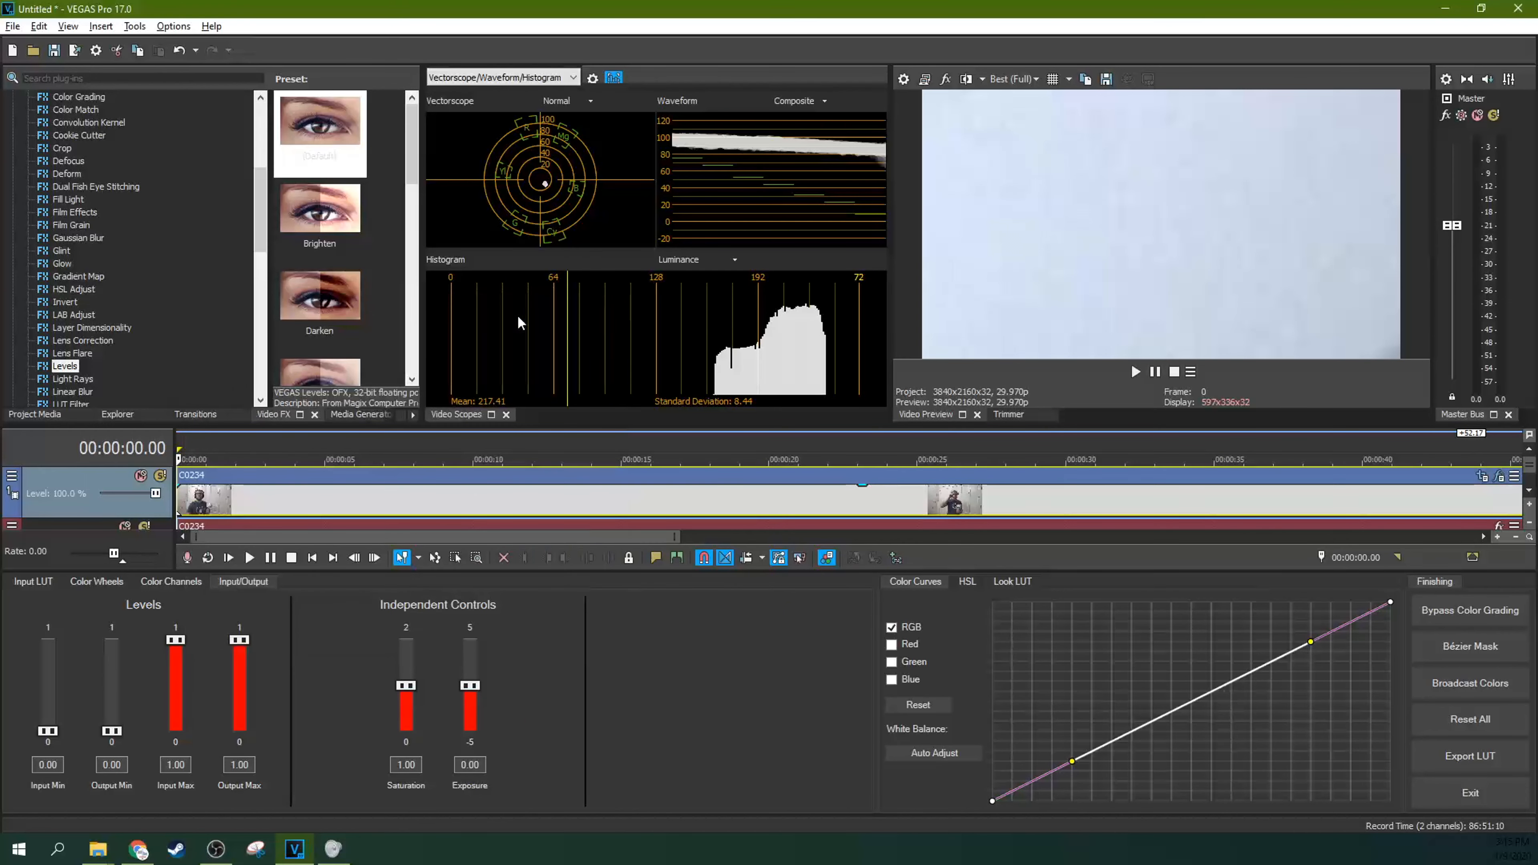
Step: Apply the default preset of the White Balance effect to clip C0234 on the timeline
{"action": "scroll", "coordinate": [77, 339], "scroll_direction": "down", "scroll_amount": 9}
{"action": "scroll", "coordinate": [77, 337], "scroll_direction": "down", "scroll_amount": 4}
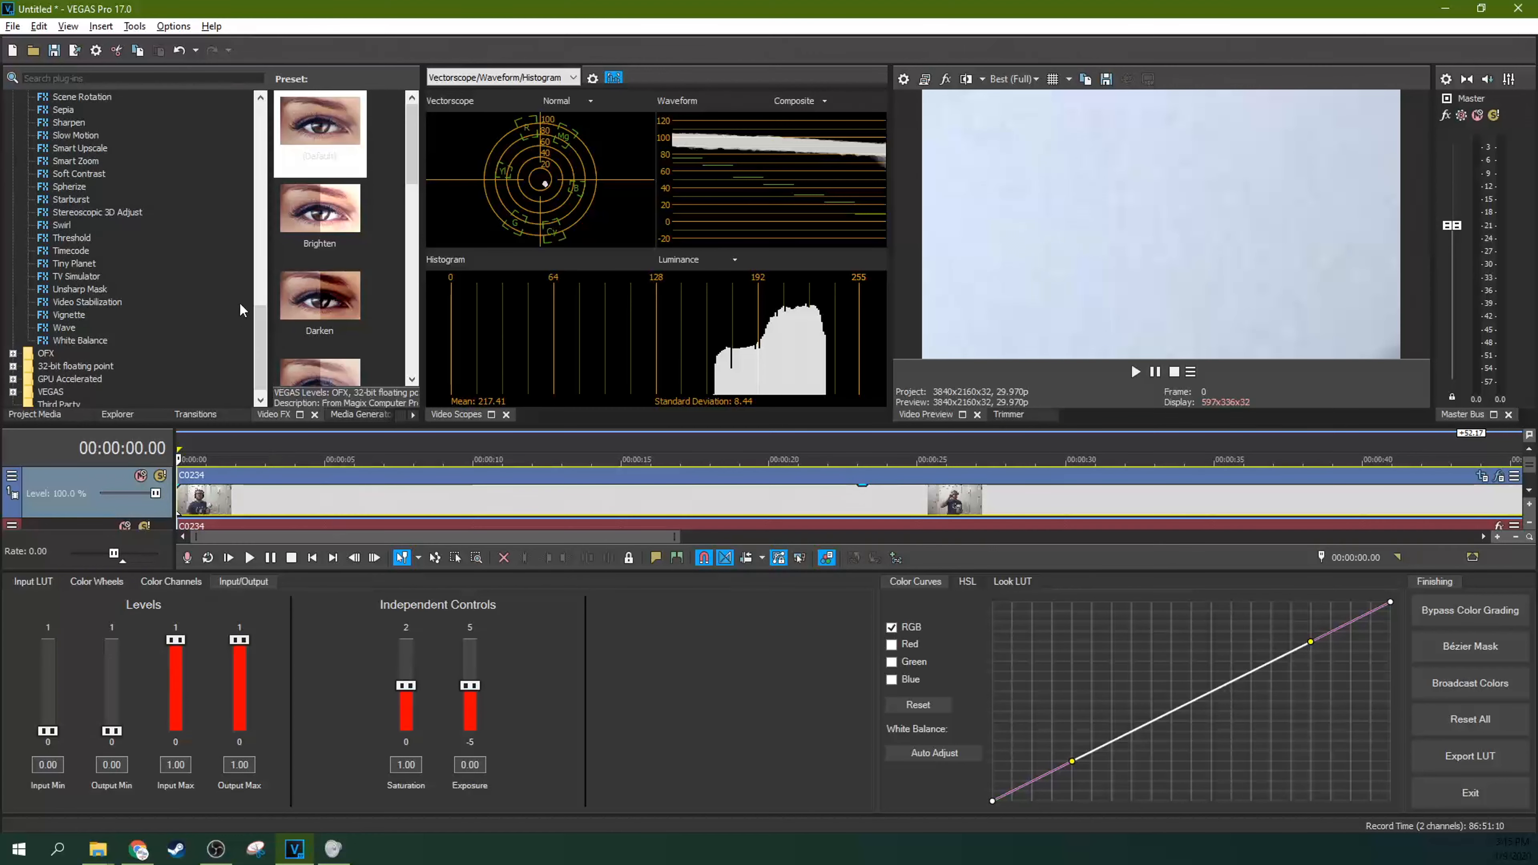
{"action": "scroll", "coordinate": [251, 306], "scroll_direction": "down", "scroll_amount": 1}
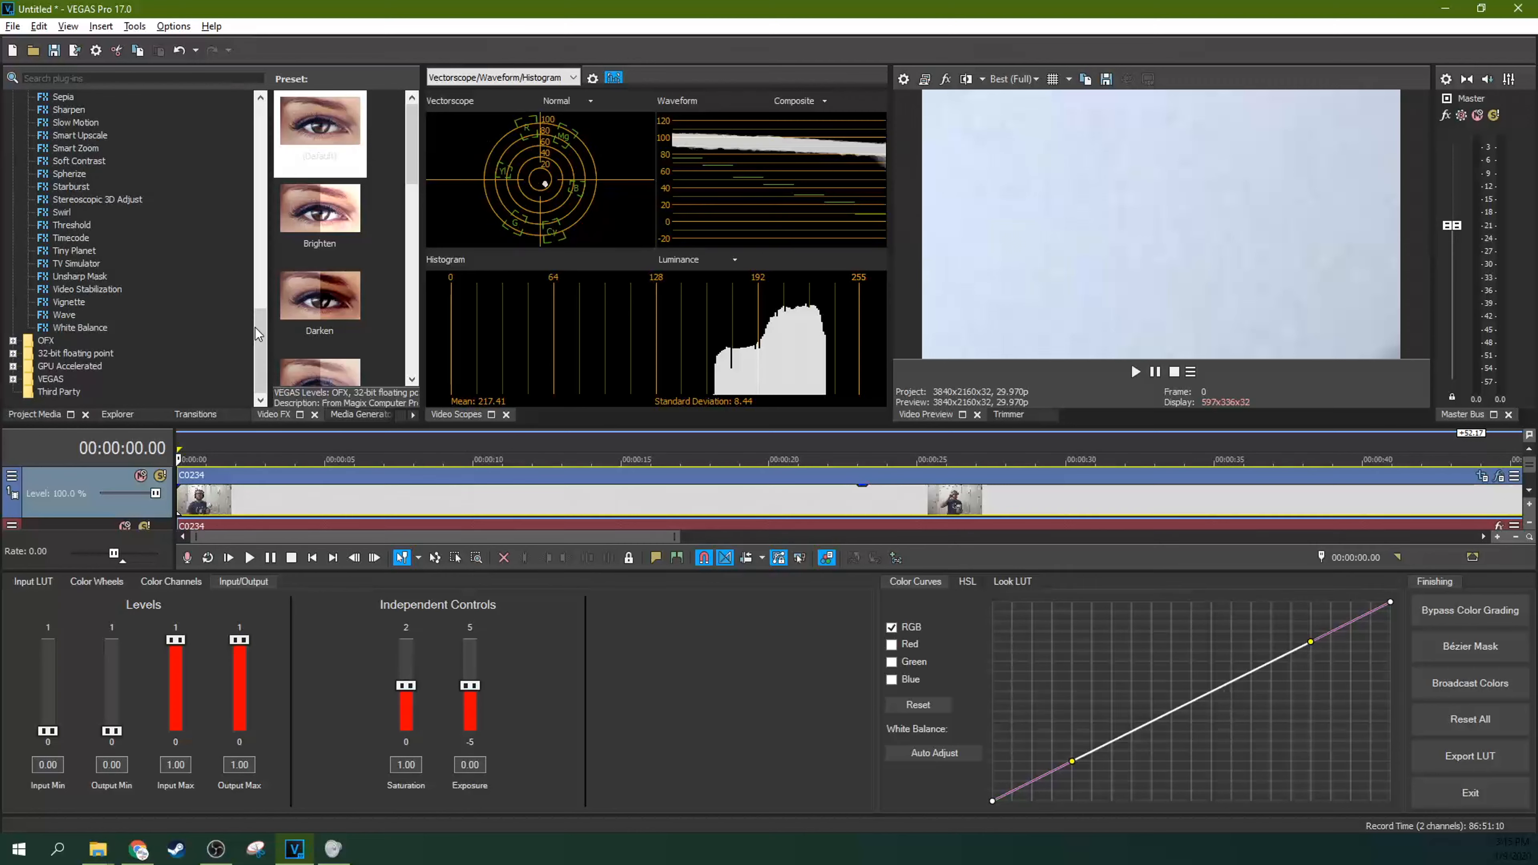
{"action": "left_click", "coordinate": [105, 582]}
{"action": "left_click", "coordinate": [226, 580]}
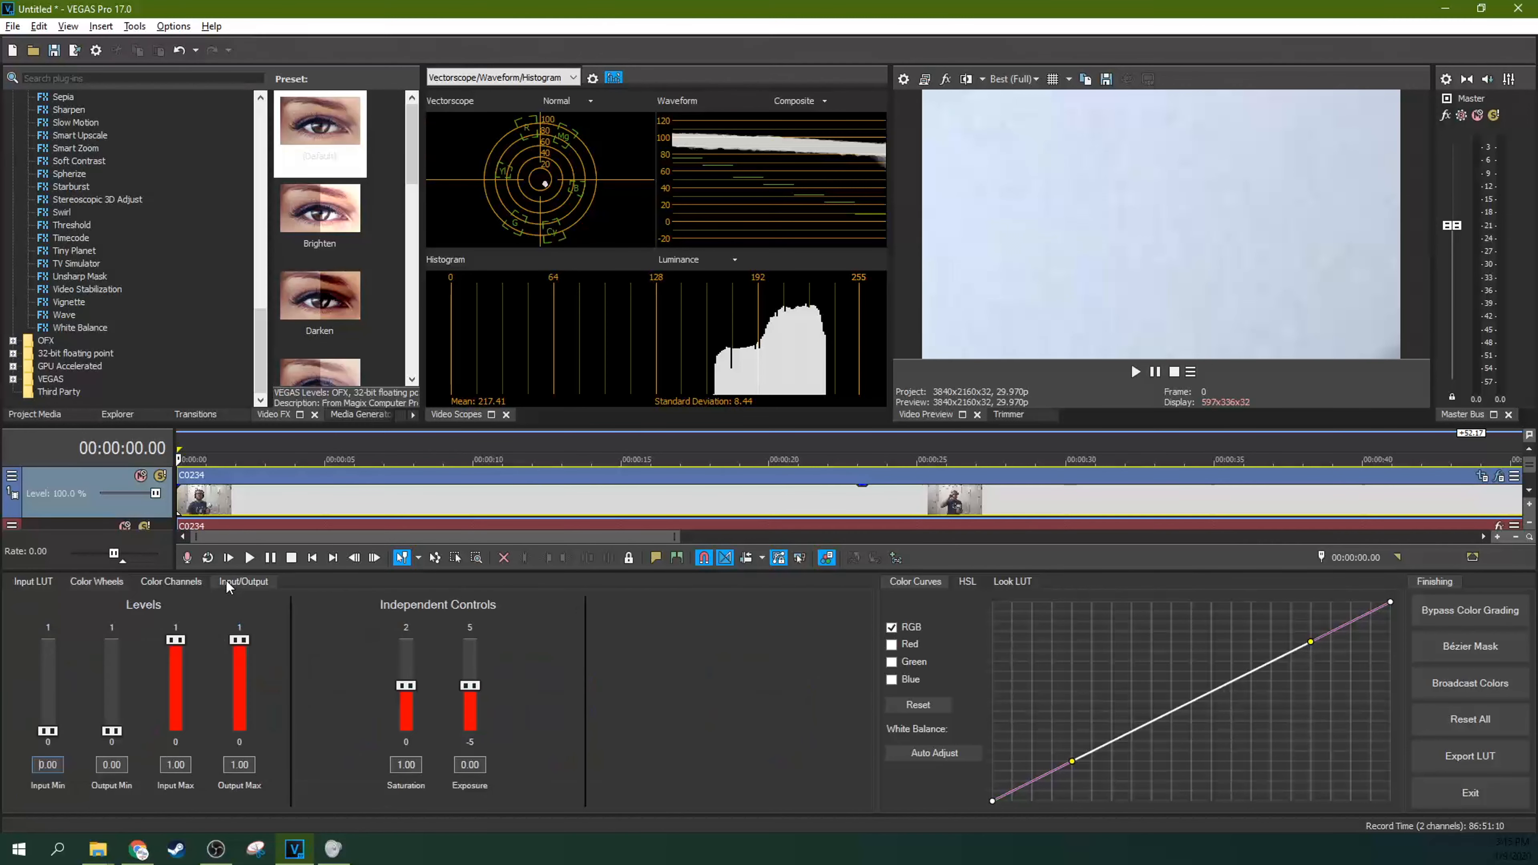
{"action": "left_click", "coordinate": [81, 330]}
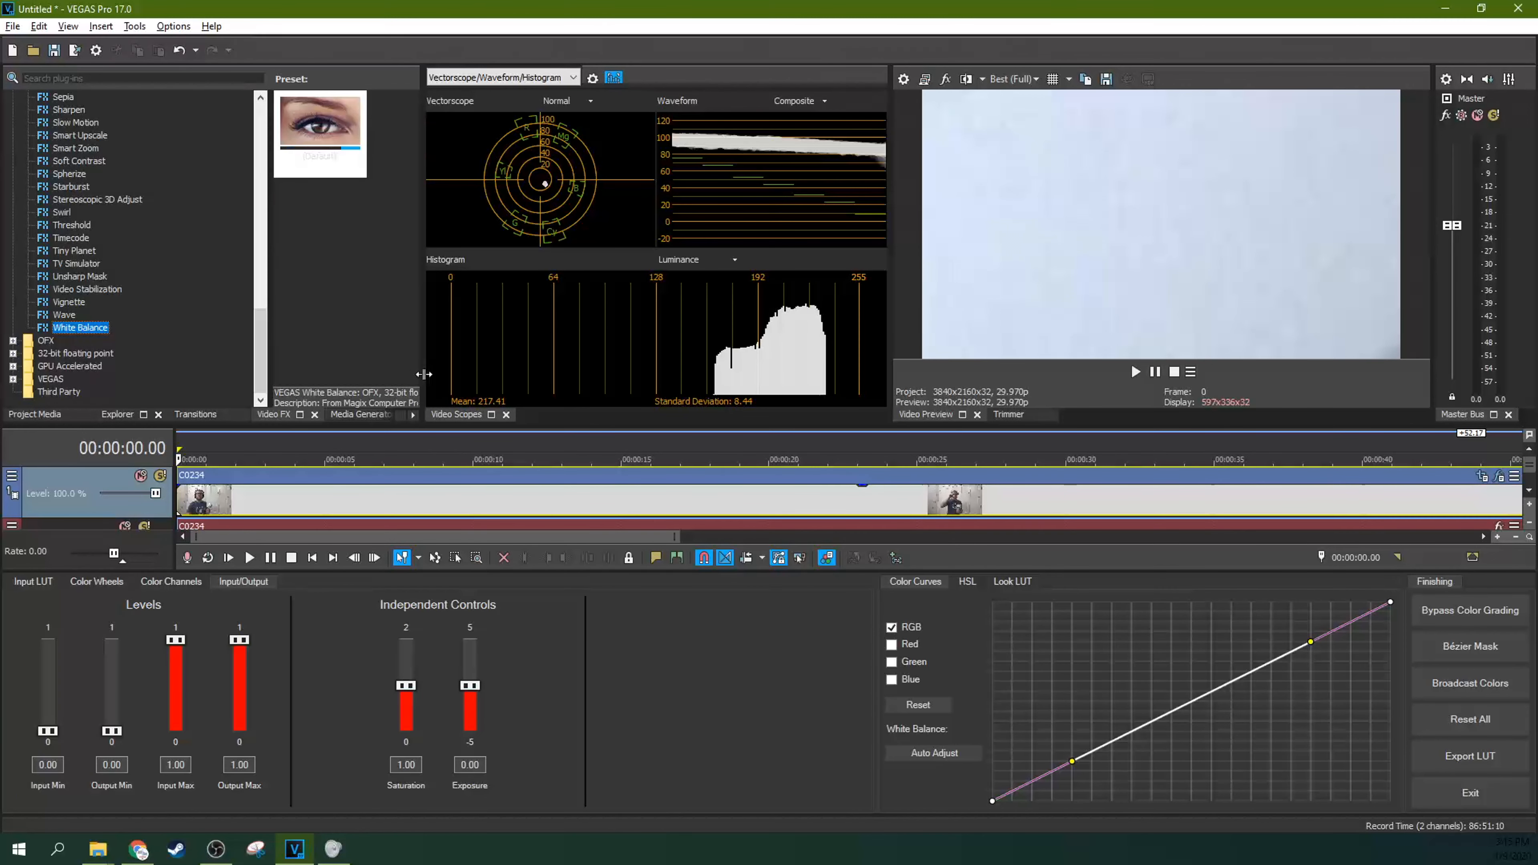
{"action": "left_click_drag", "start_coordinate": [338, 128], "coordinate": [414, 491]}
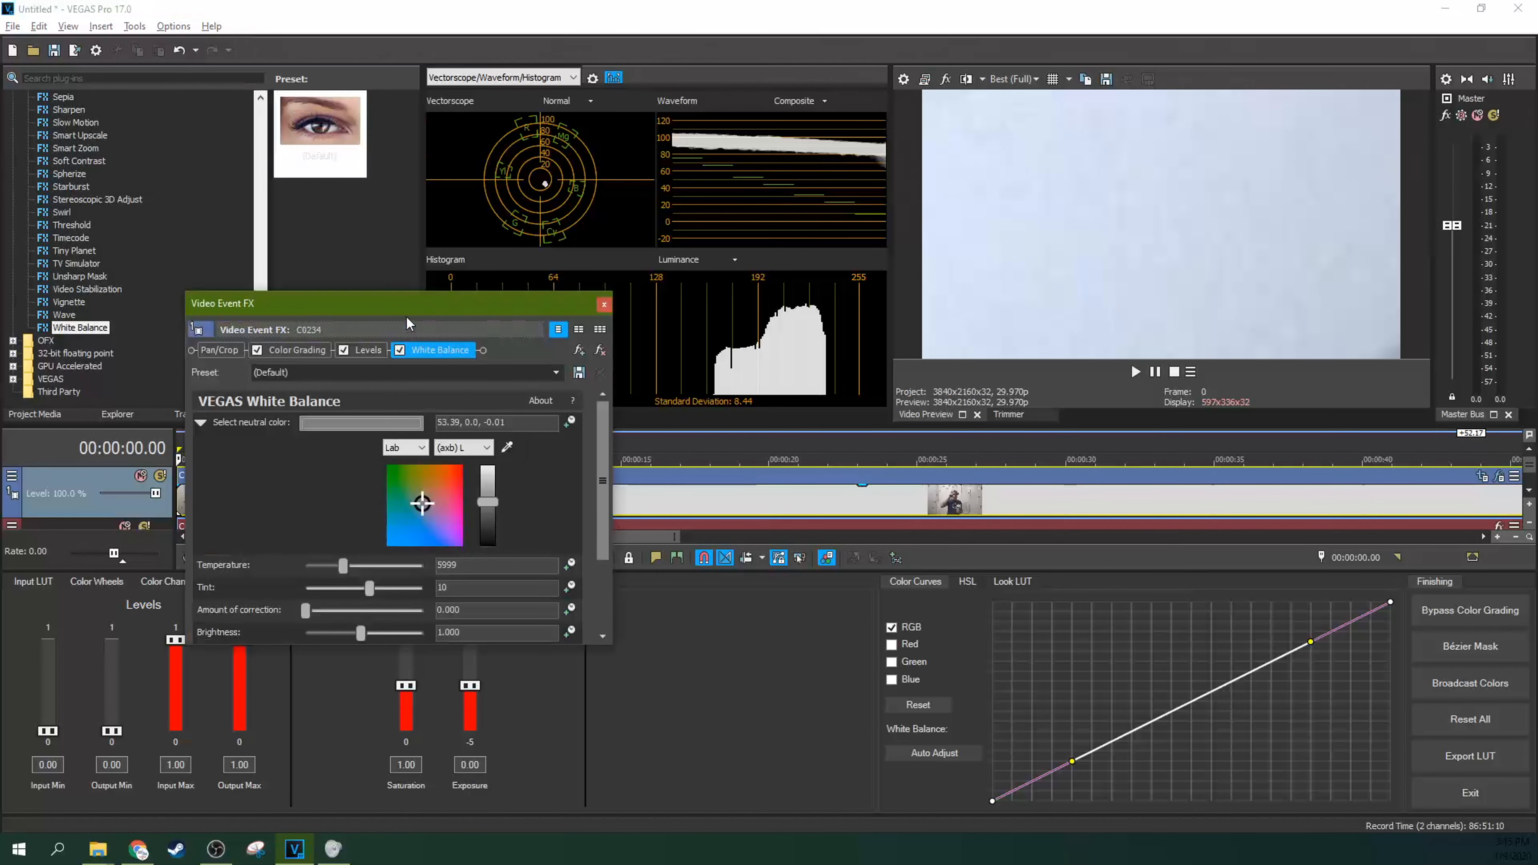
Step: Move the effect settings clear of the preview and repeatedly sample the microphone's white surface as the White Balance neutral color
{"action": "left_click_drag", "start_coordinate": [406, 317], "coordinate": [337, 228]}
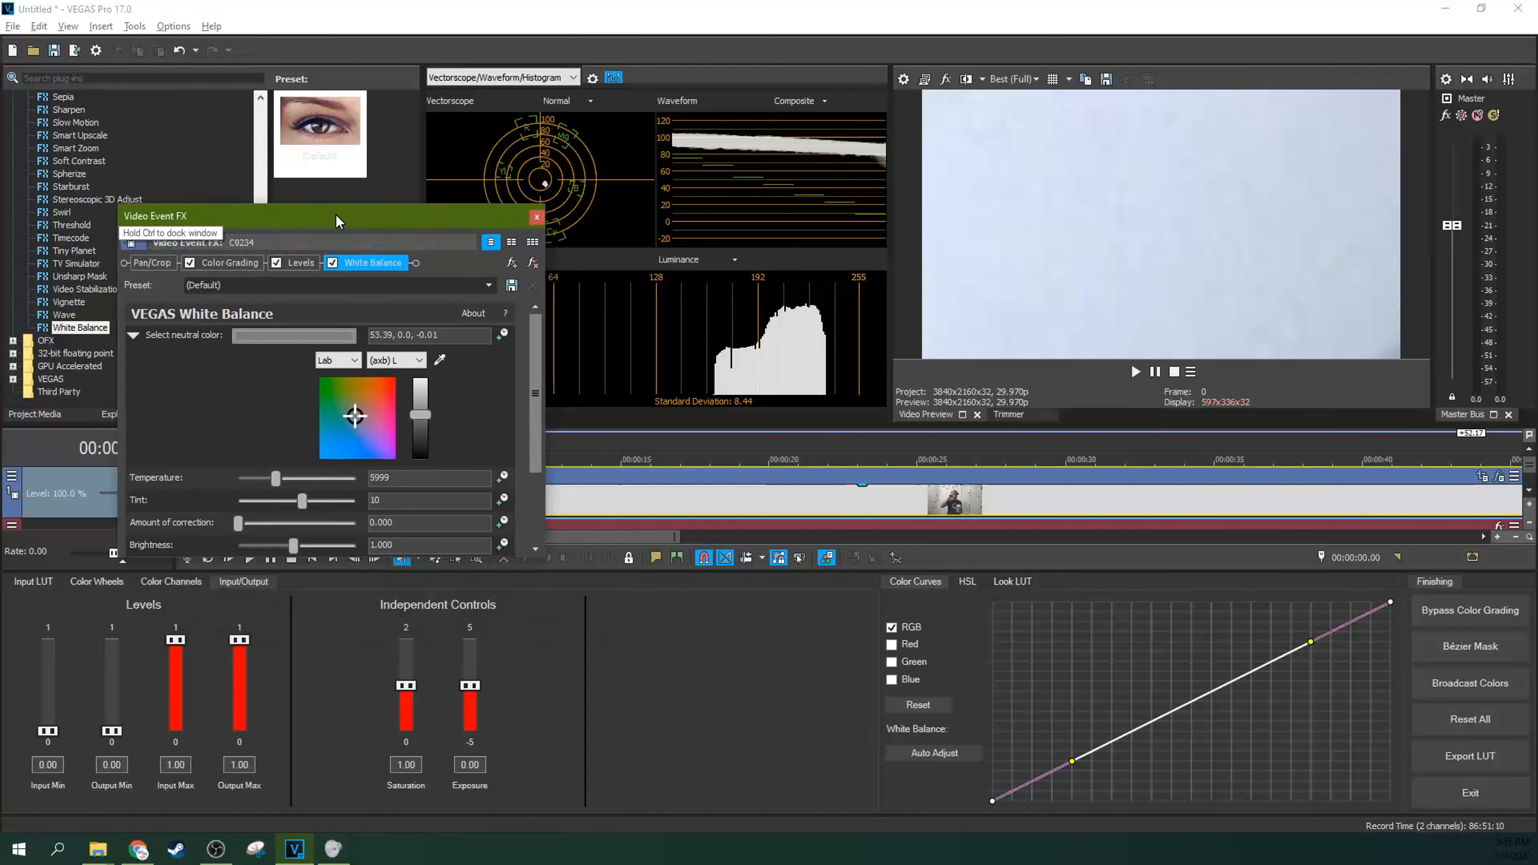
{"action": "left_click", "coordinate": [437, 358]}
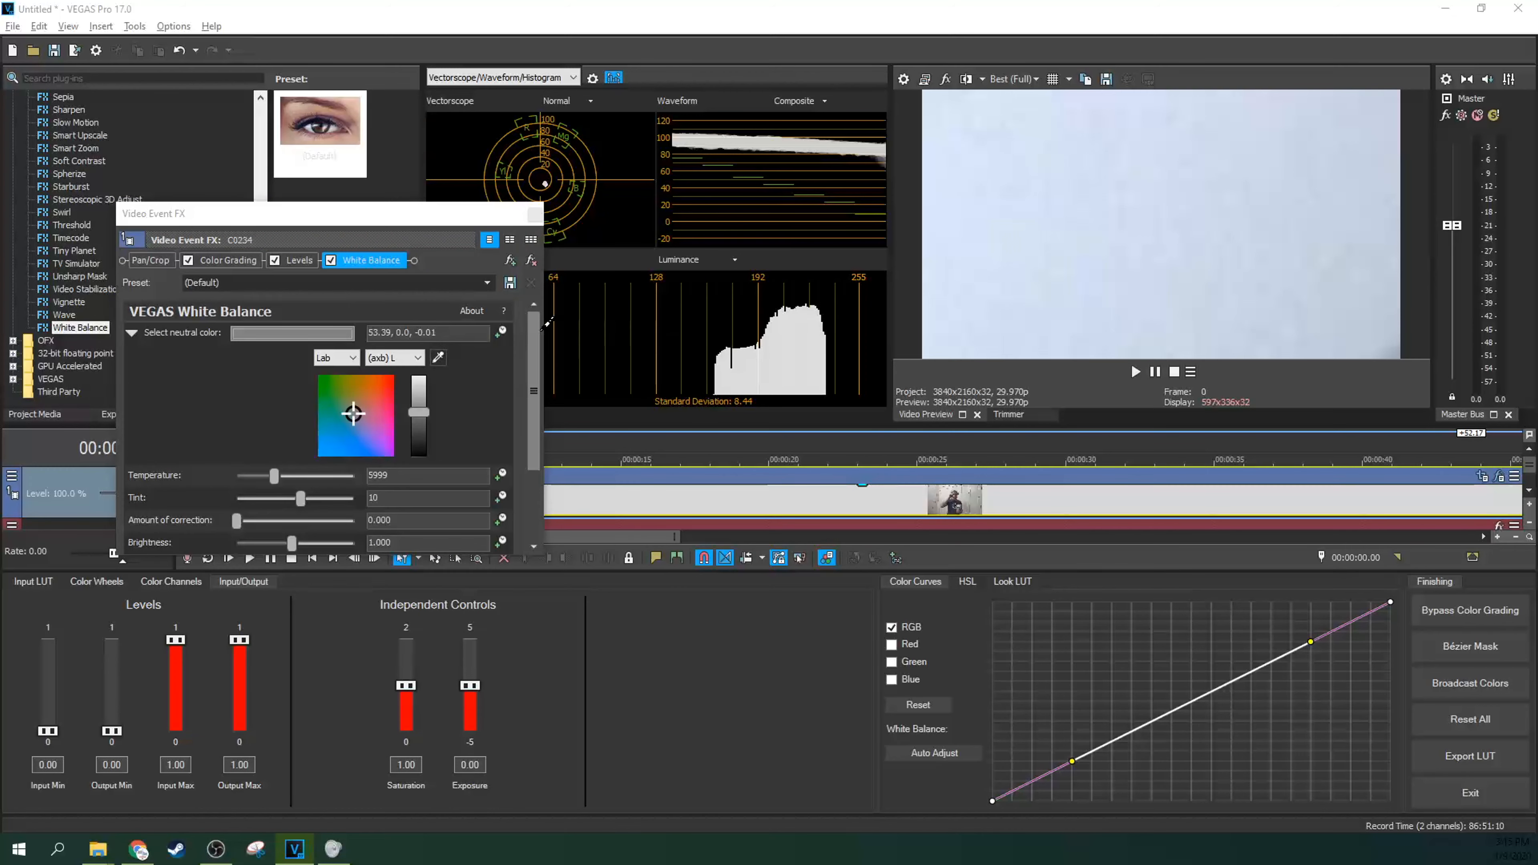
{"action": "left_click", "coordinate": [1008, 169]}
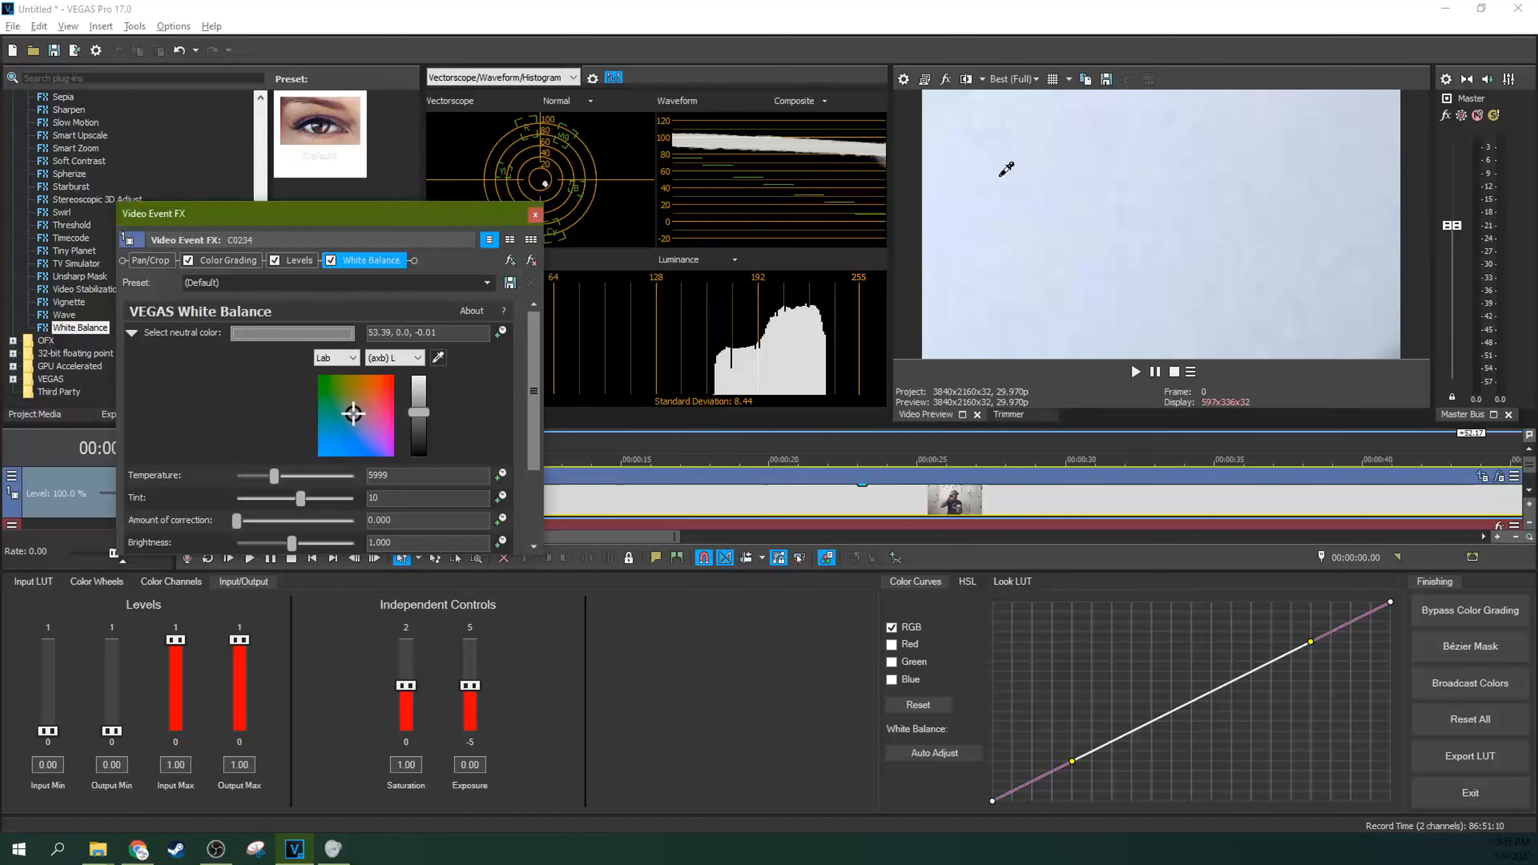
{"action": "left_click", "coordinate": [438, 358]}
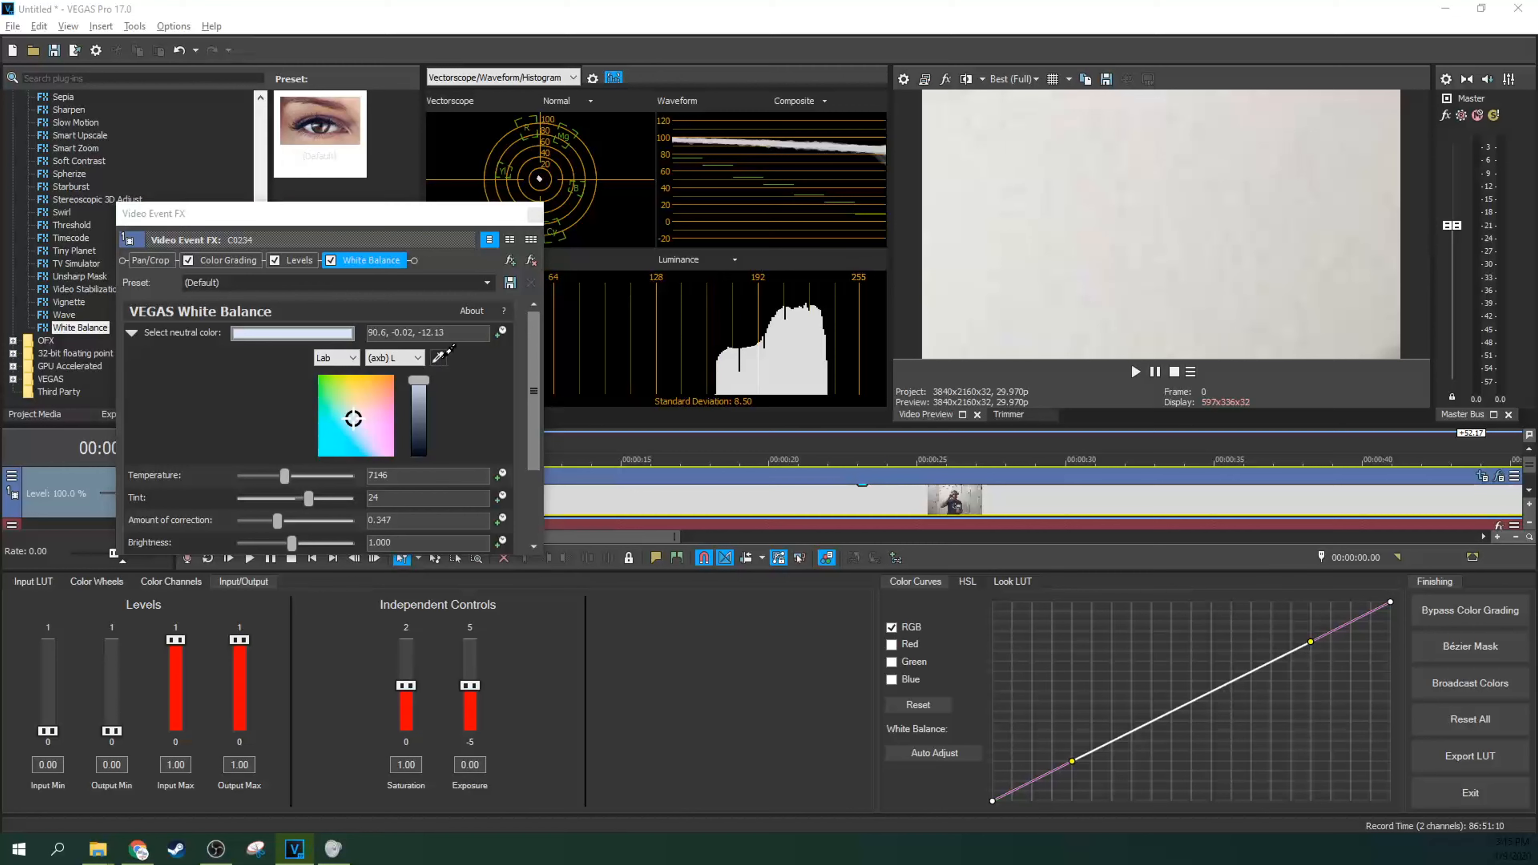
{"action": "left_click", "coordinate": [940, 151]}
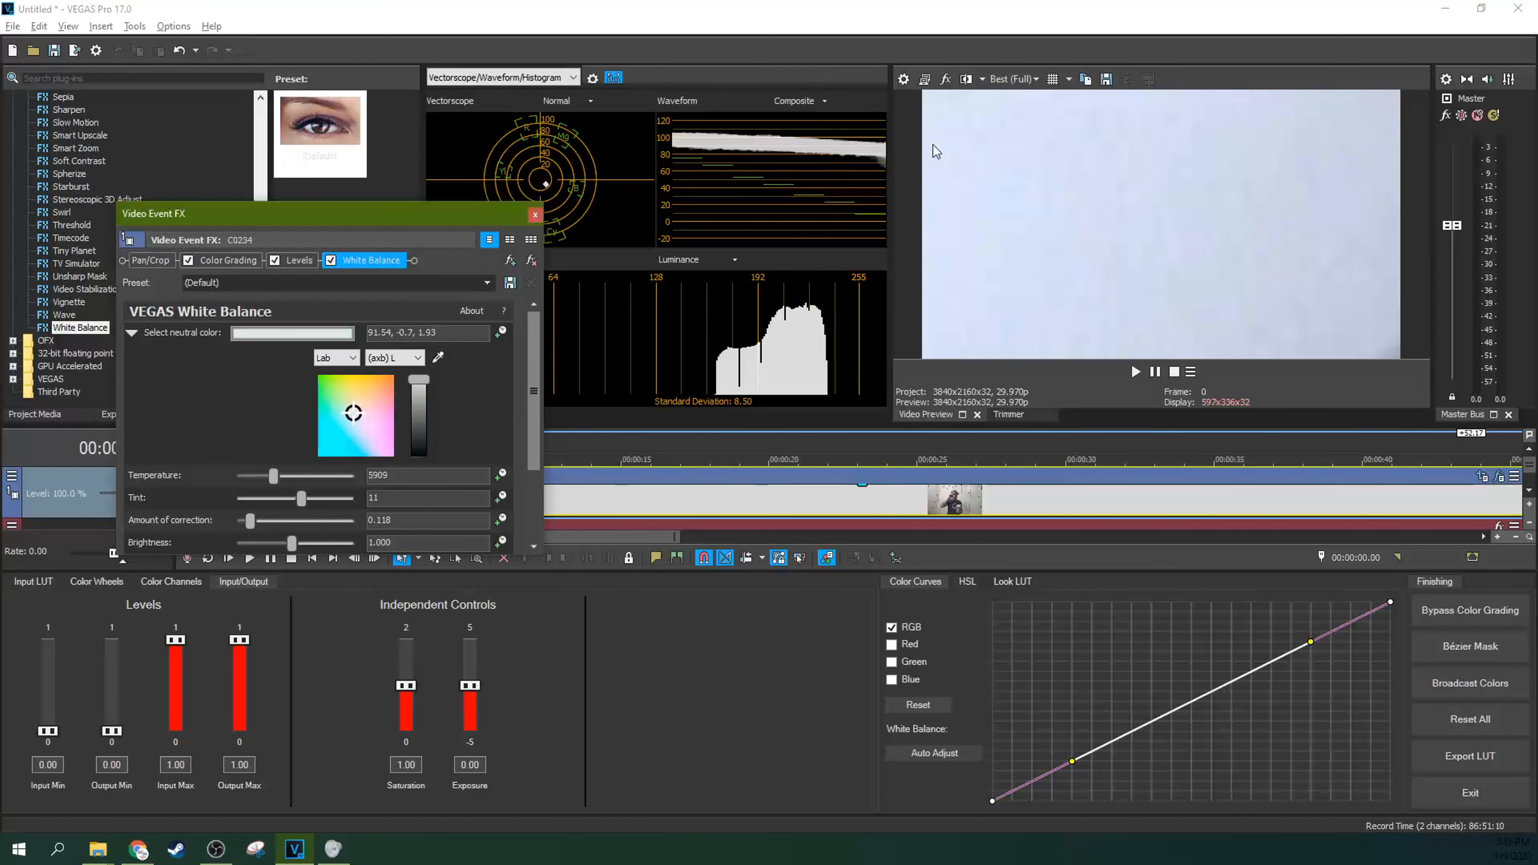
{"action": "left_click", "coordinate": [438, 358]}
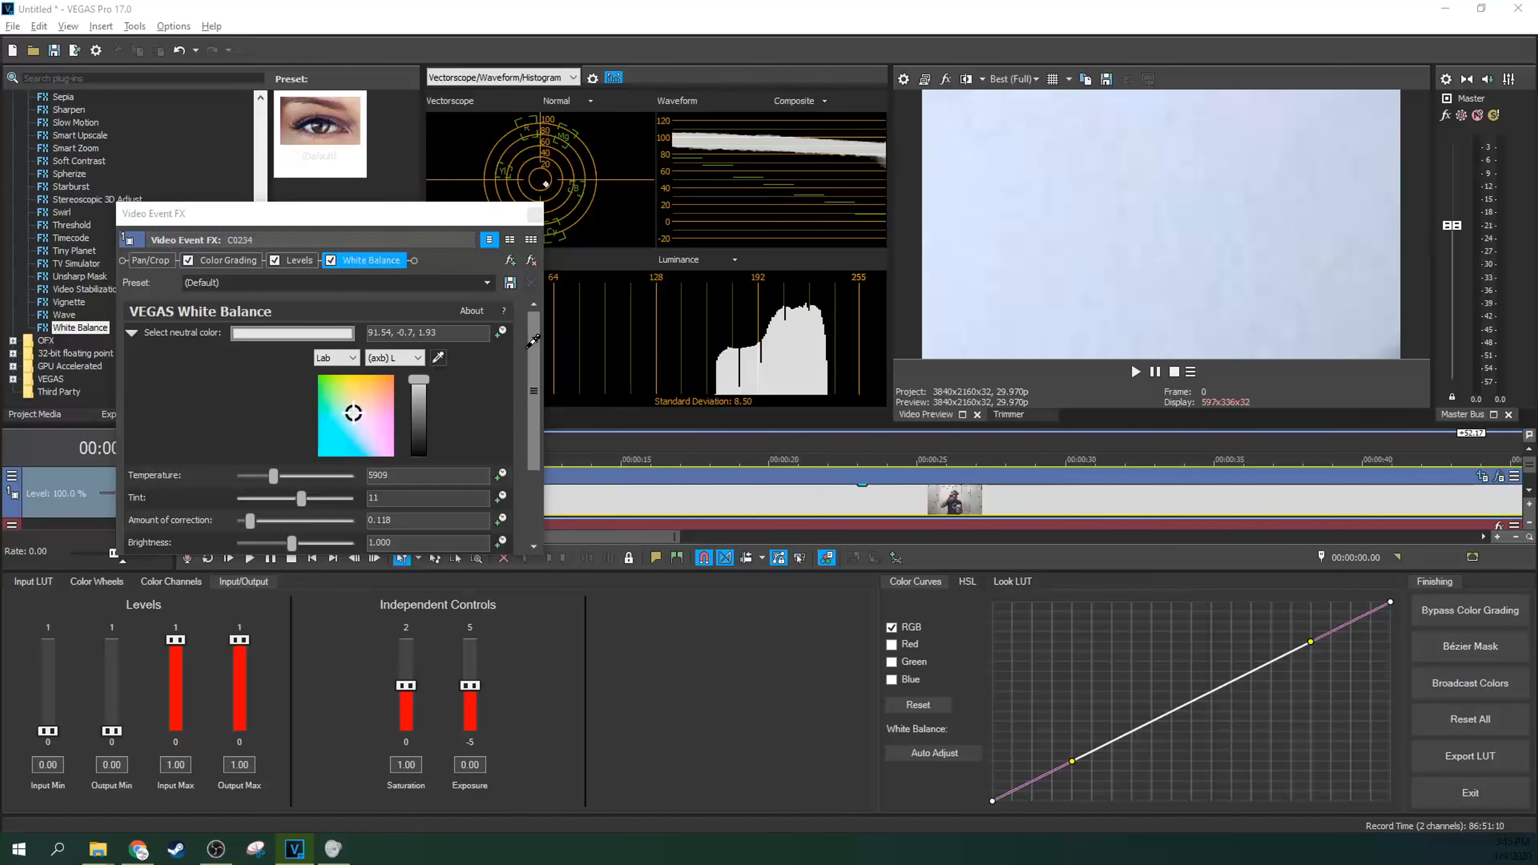
{"action": "left_click", "coordinate": [954, 127]}
{"action": "left_click", "coordinate": [439, 358]}
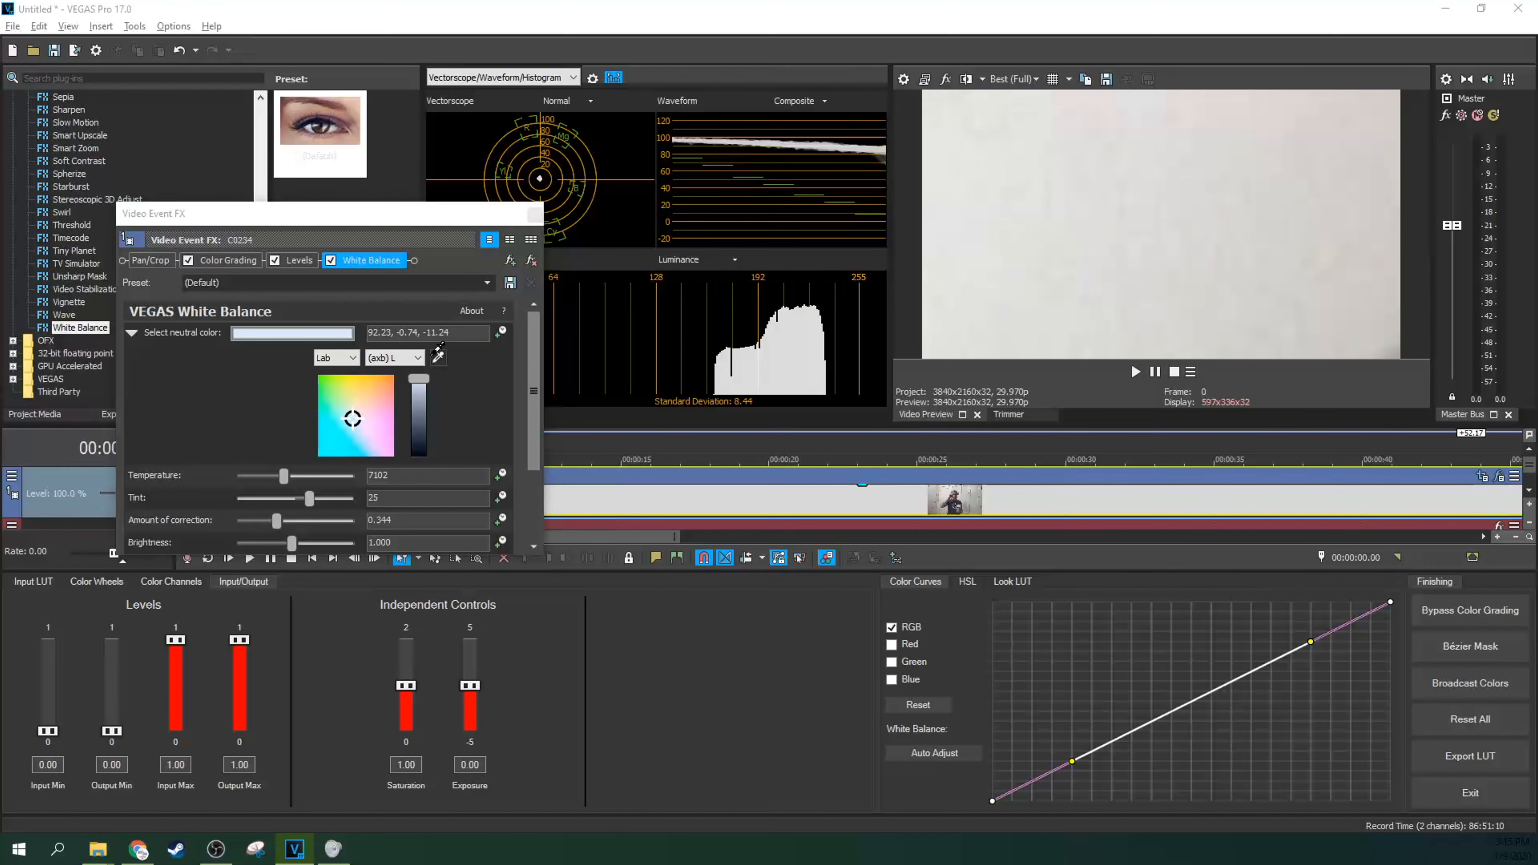
{"action": "left_click", "coordinate": [968, 202]}
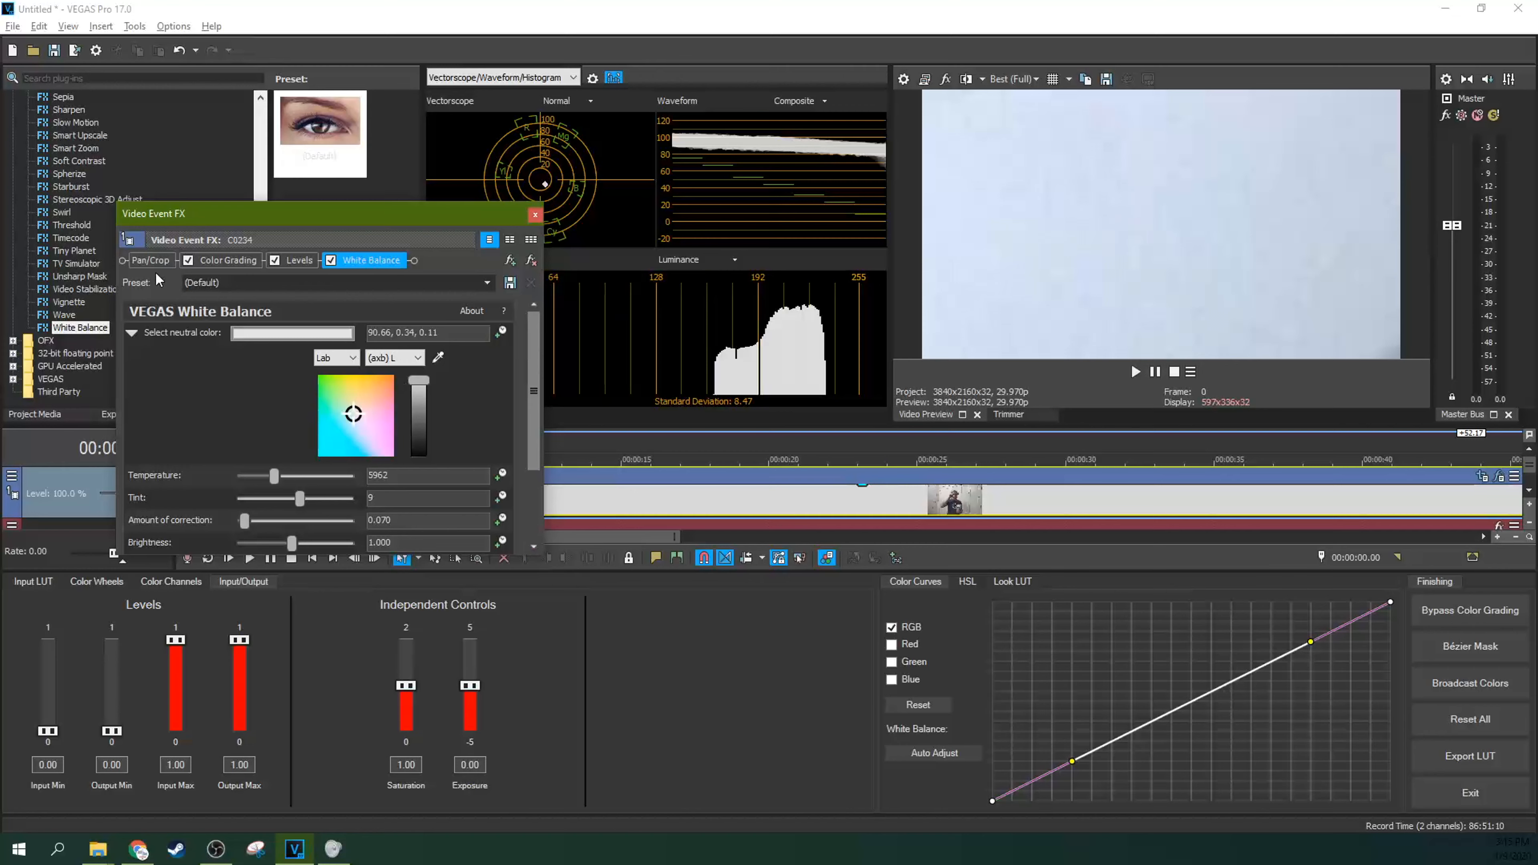
Step: Add a full-frame pan/crop keyframe at 00:00:02.05 of clip C0234 using the 16:9 Widescreen TV aspect ratio preset
{"action": "left_click", "coordinate": [159, 260]}
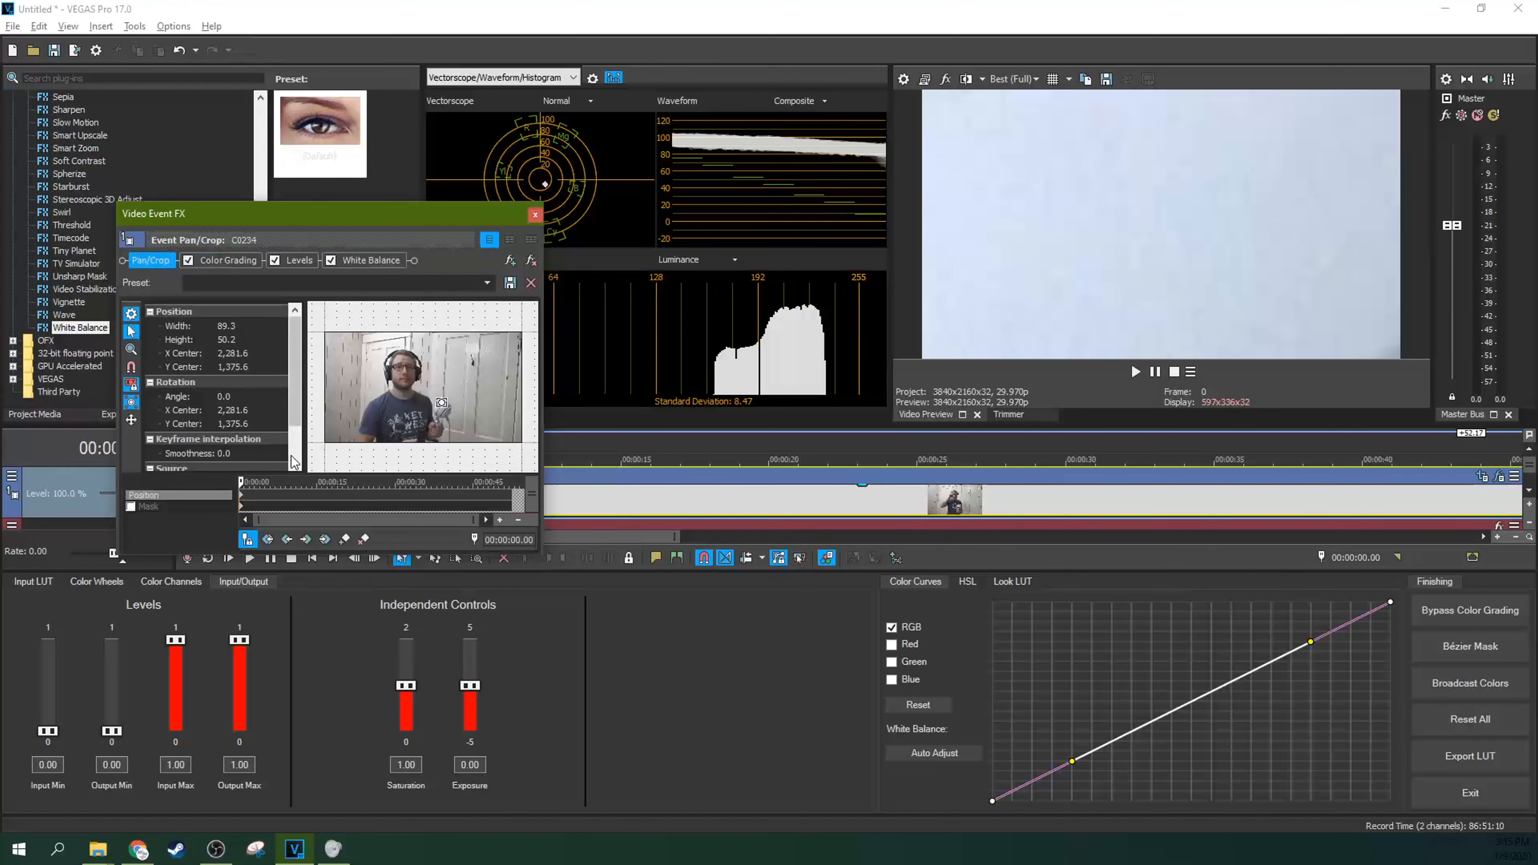
{"action": "left_click", "coordinate": [252, 503]}
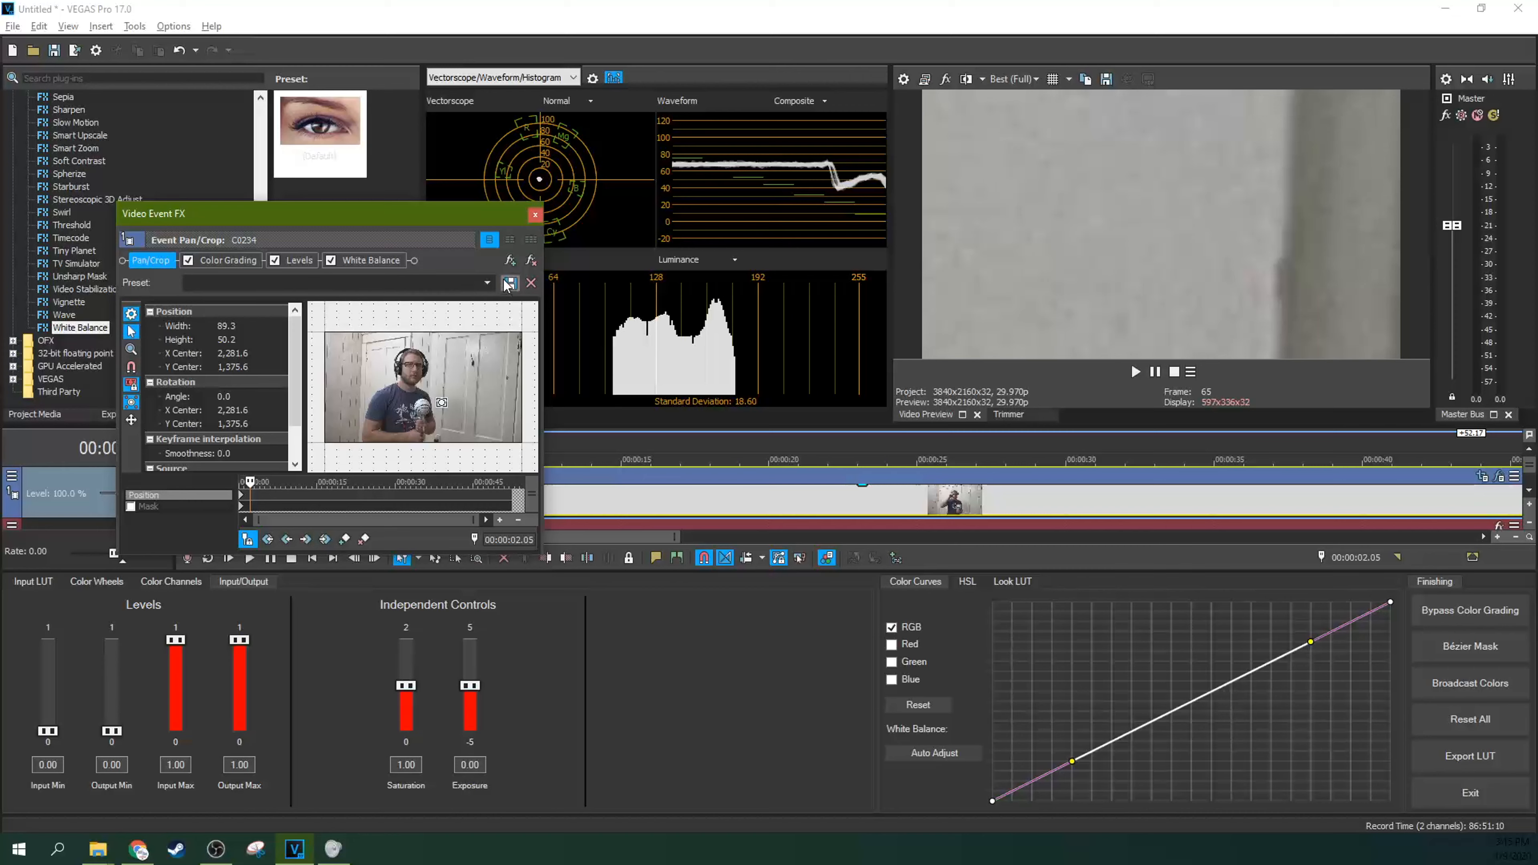
{"action": "left_click", "coordinate": [491, 282]}
{"action": "left_click", "coordinate": [355, 324]}
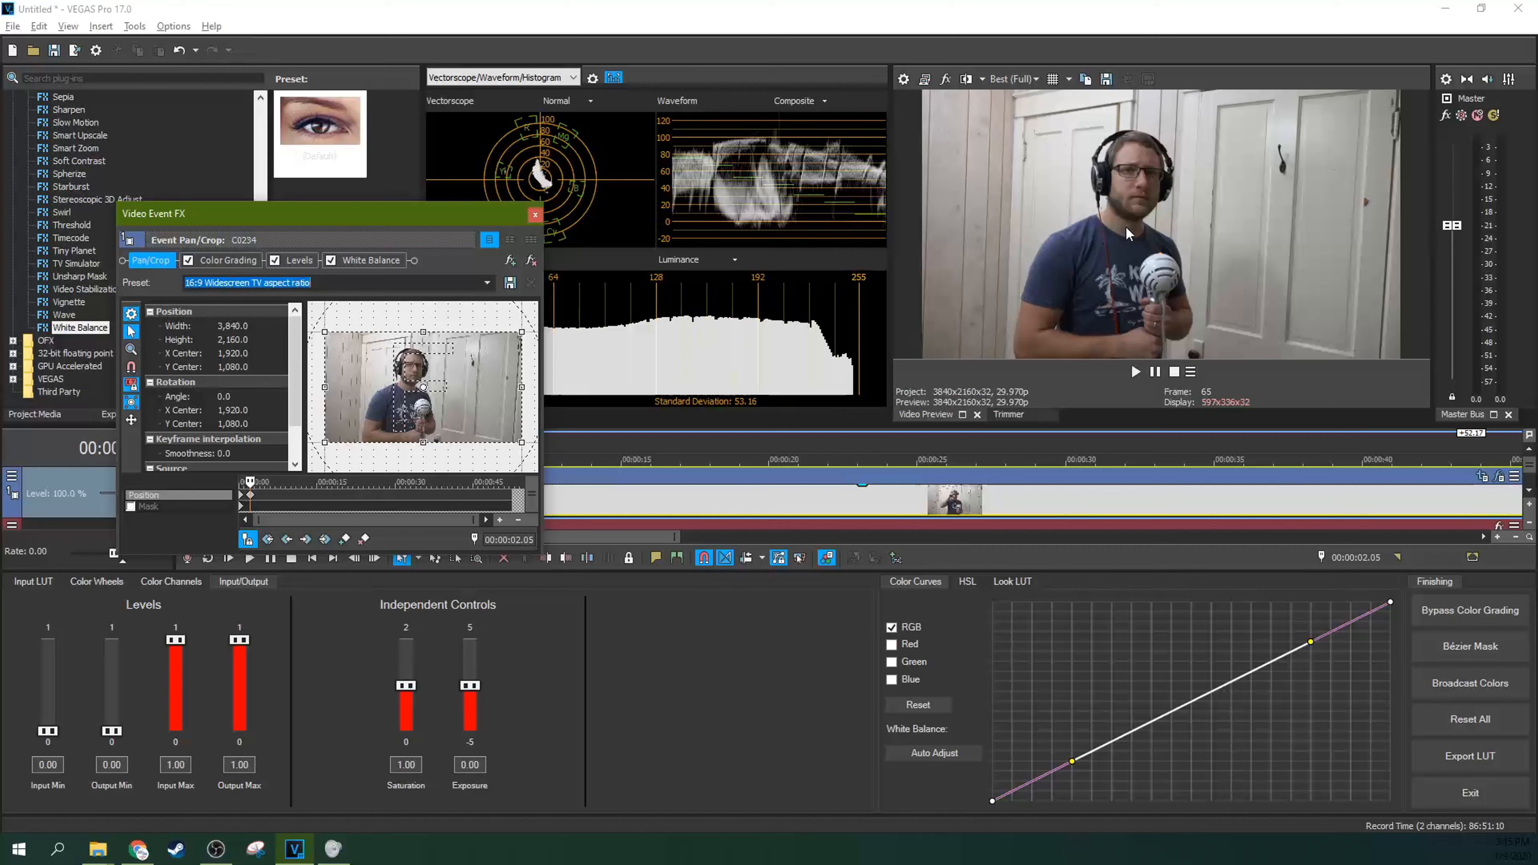
{"action": "left_click", "coordinate": [332, 259]}
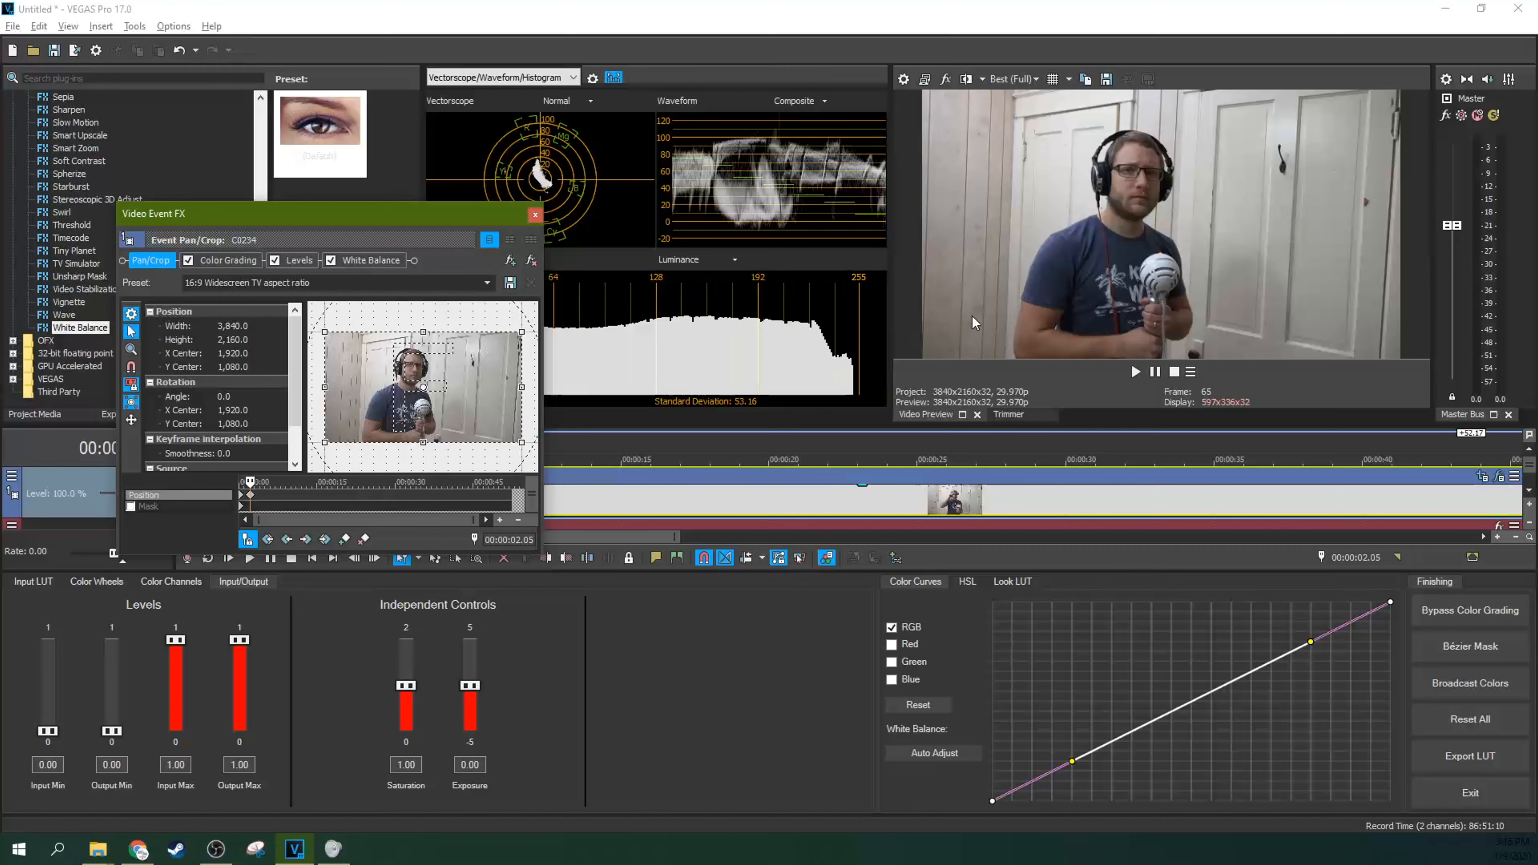
Step: Go back to the close-up pan/crop keyframe at the clip's start and resample the White Balance neutral color from the white surface
{"action": "left_click", "coordinate": [384, 269]}
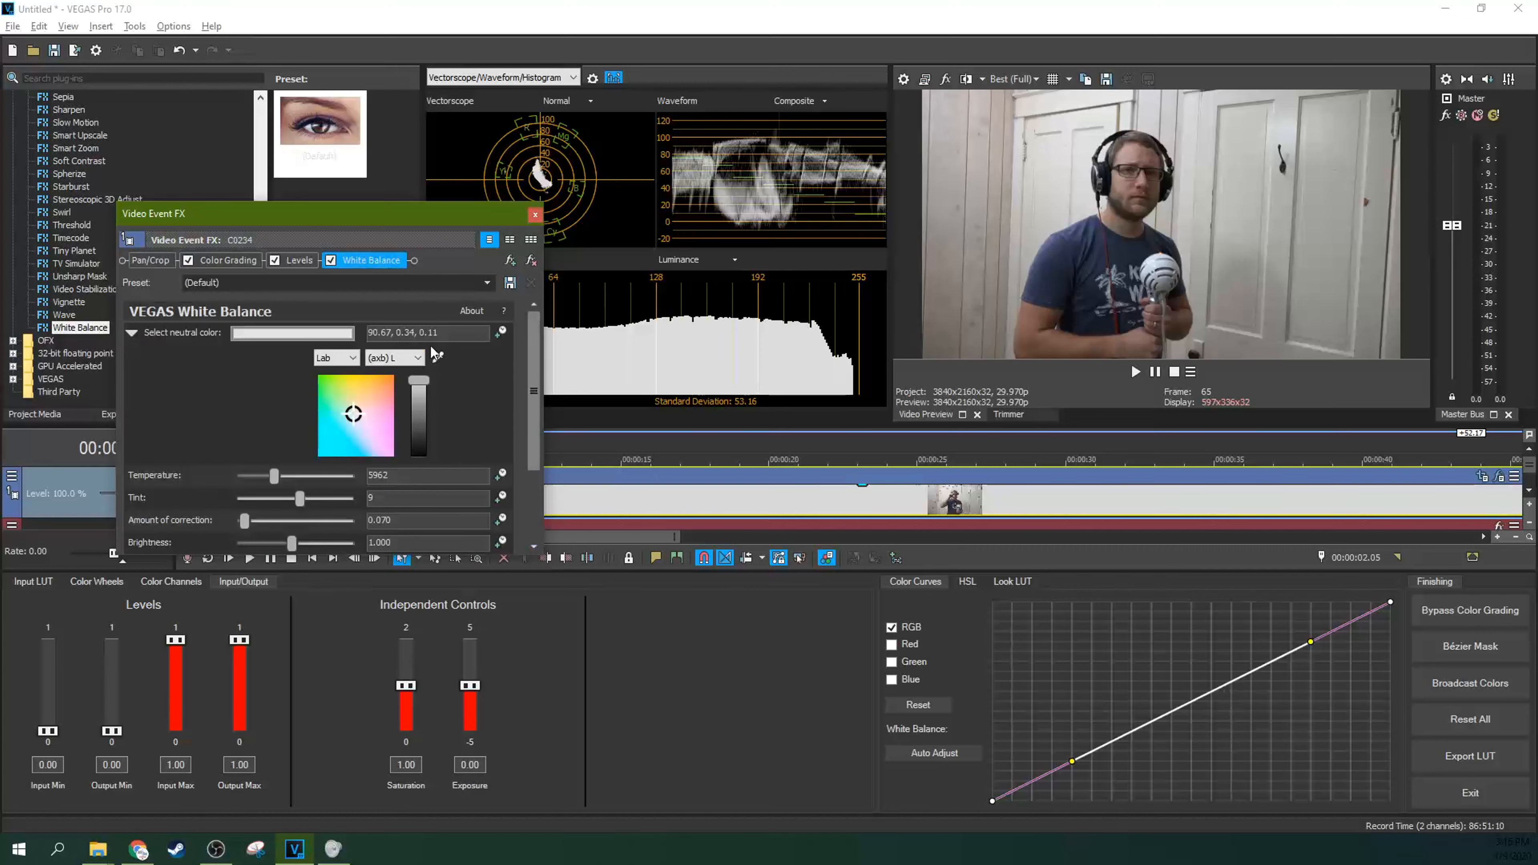
{"action": "left_click", "coordinate": [163, 262]}
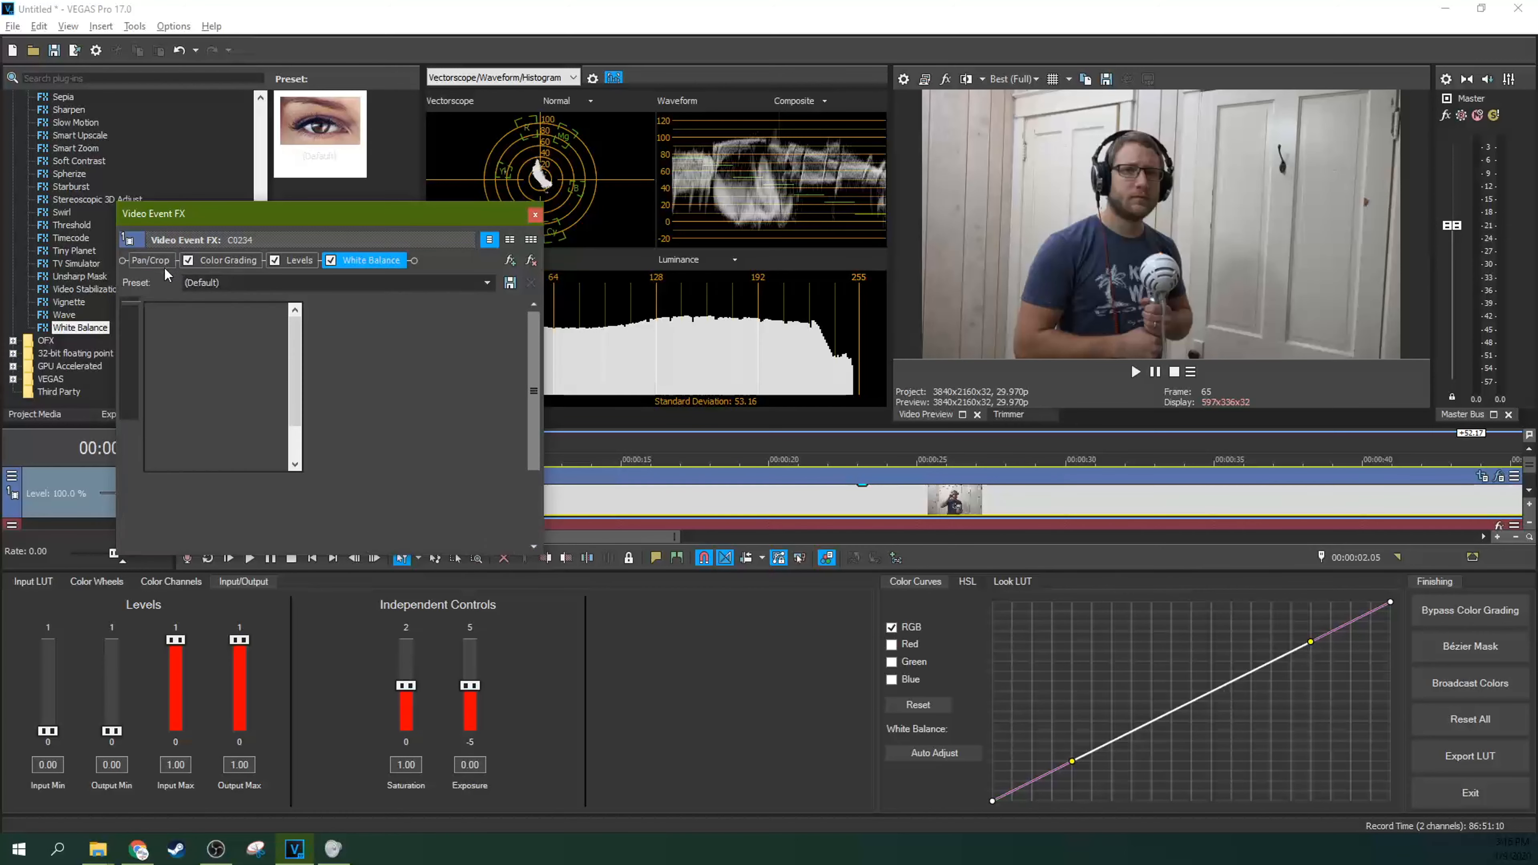
{"action": "left_click", "coordinate": [241, 503]}
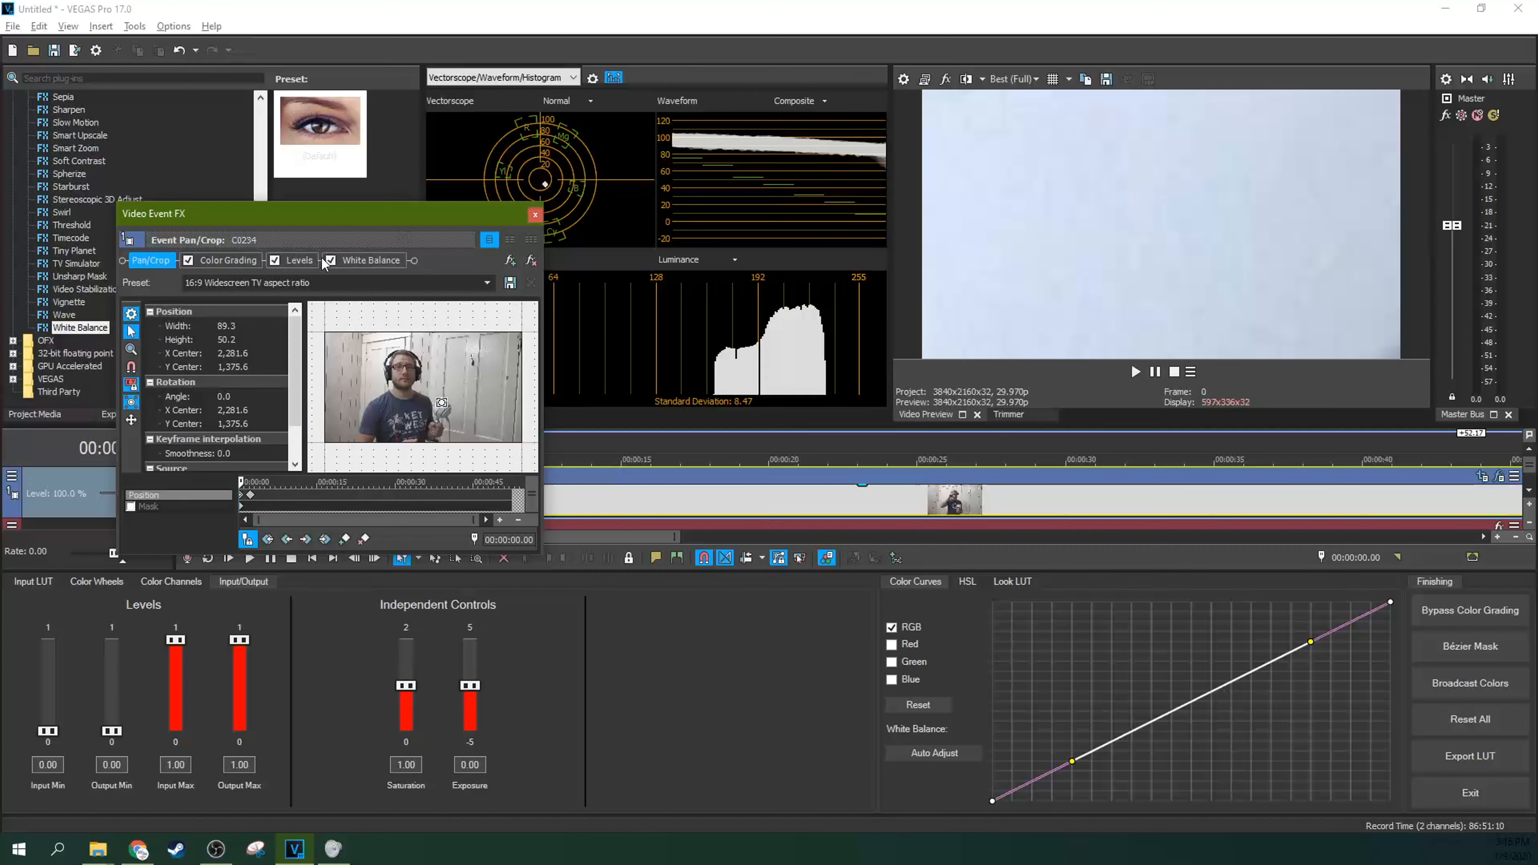
{"action": "left_click", "coordinate": [300, 260]}
{"action": "left_click", "coordinate": [237, 259]}
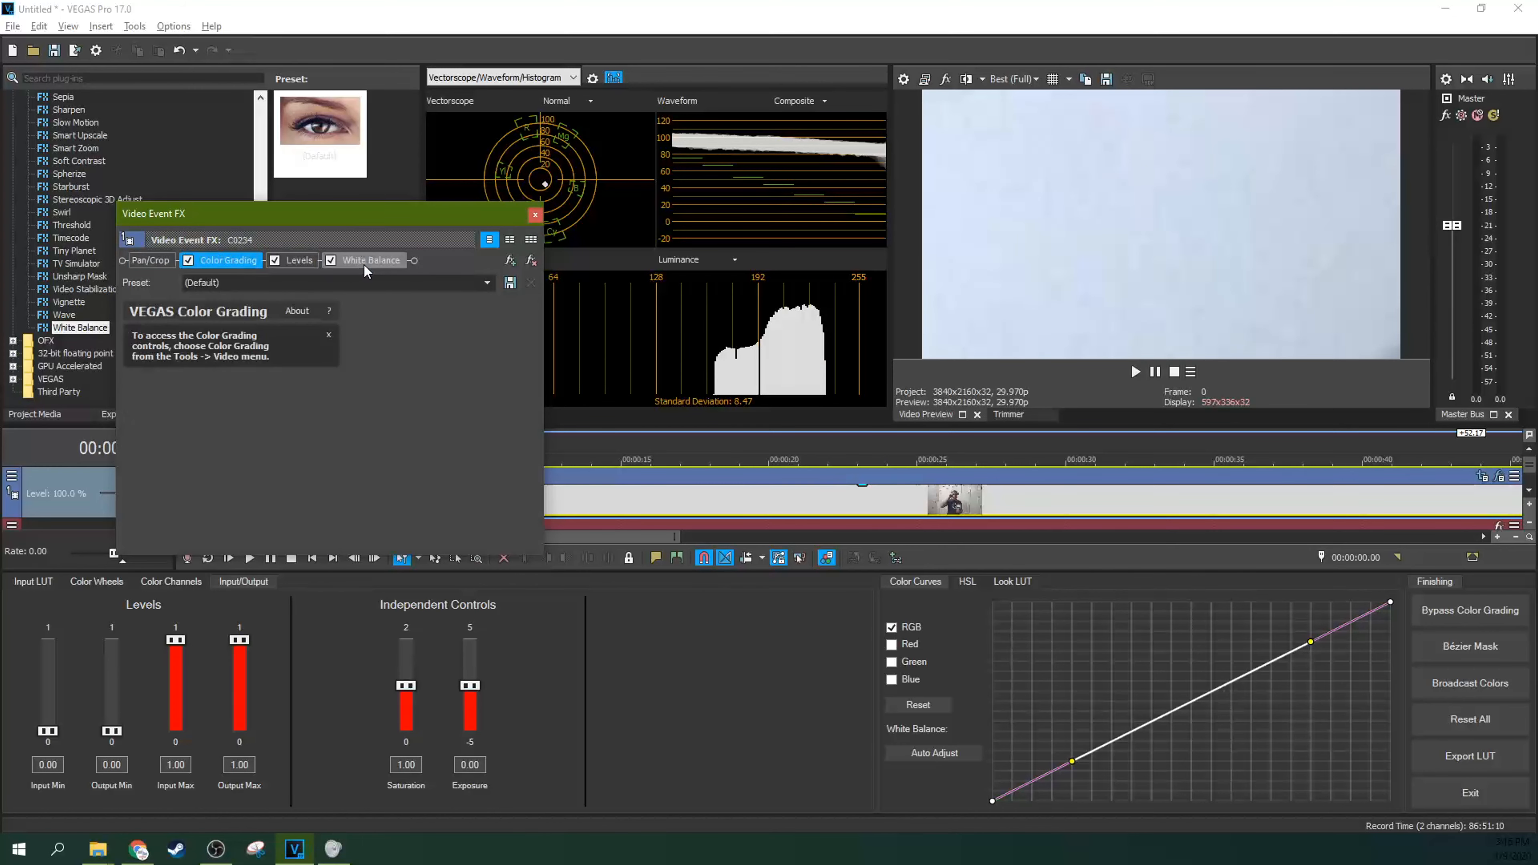
{"action": "left_click", "coordinate": [363, 260]}
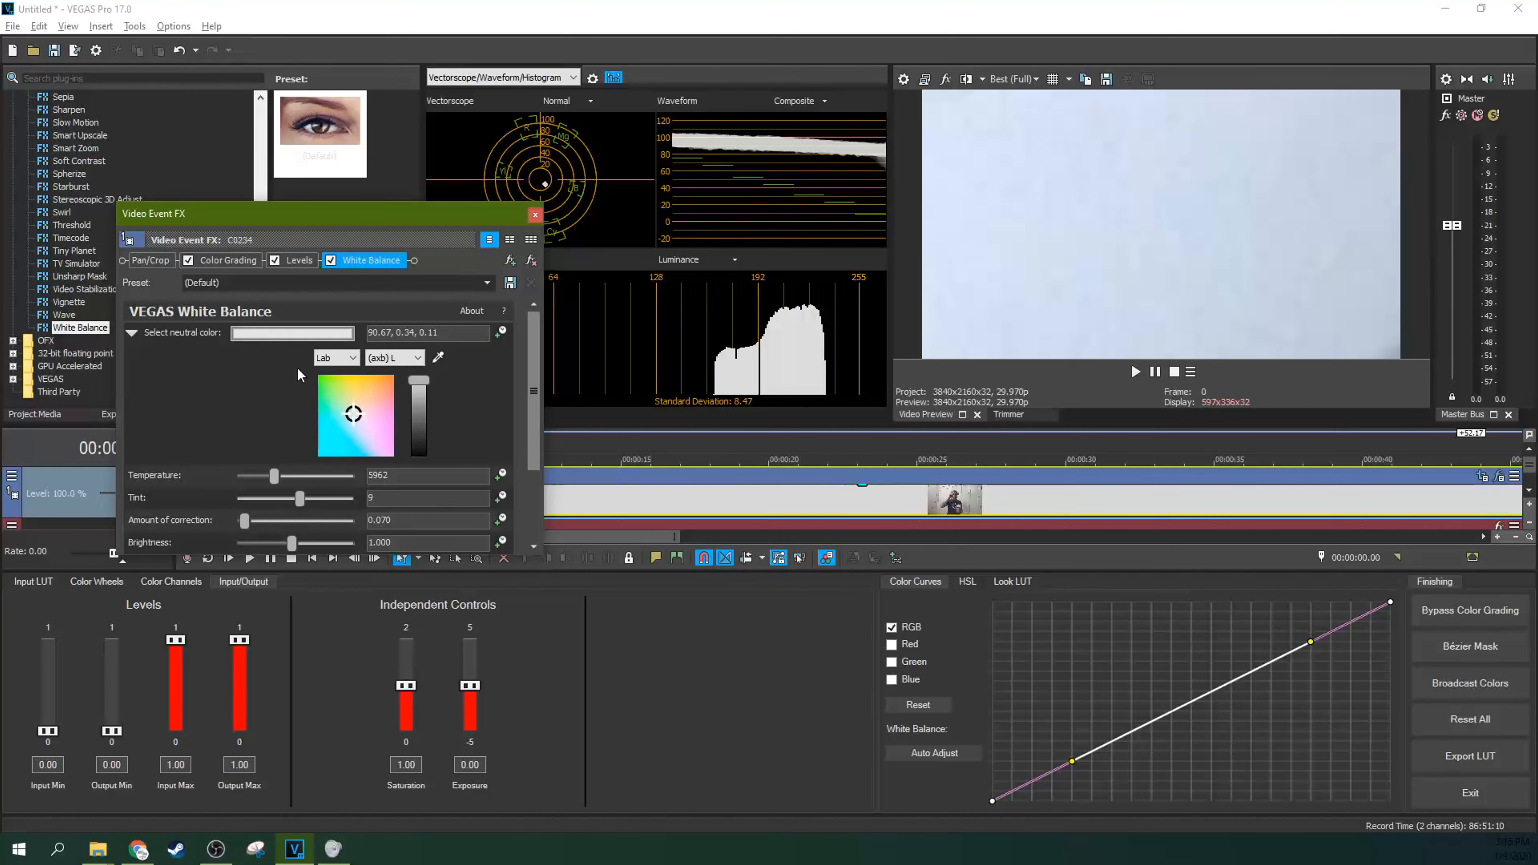
{"action": "left_click", "coordinate": [438, 357]}
{"action": "left_click", "coordinate": [1007, 129]}
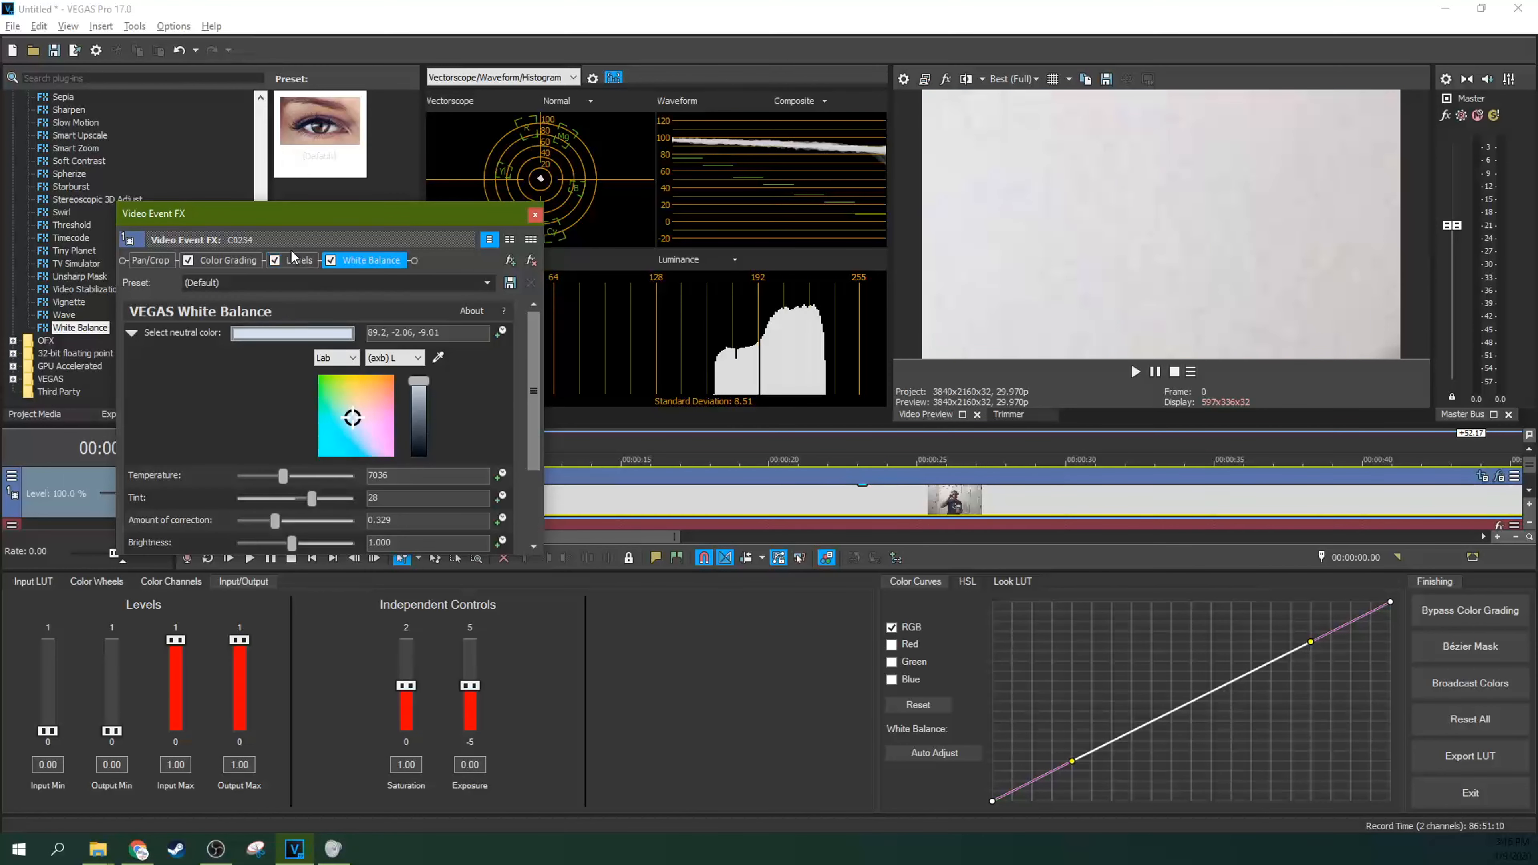
Step: Compare the full-frame keyframe at 00:00:02.05 with the White Balance effect disabled and enabled, then open the effect's settings
{"action": "left_click", "coordinate": [152, 260]}
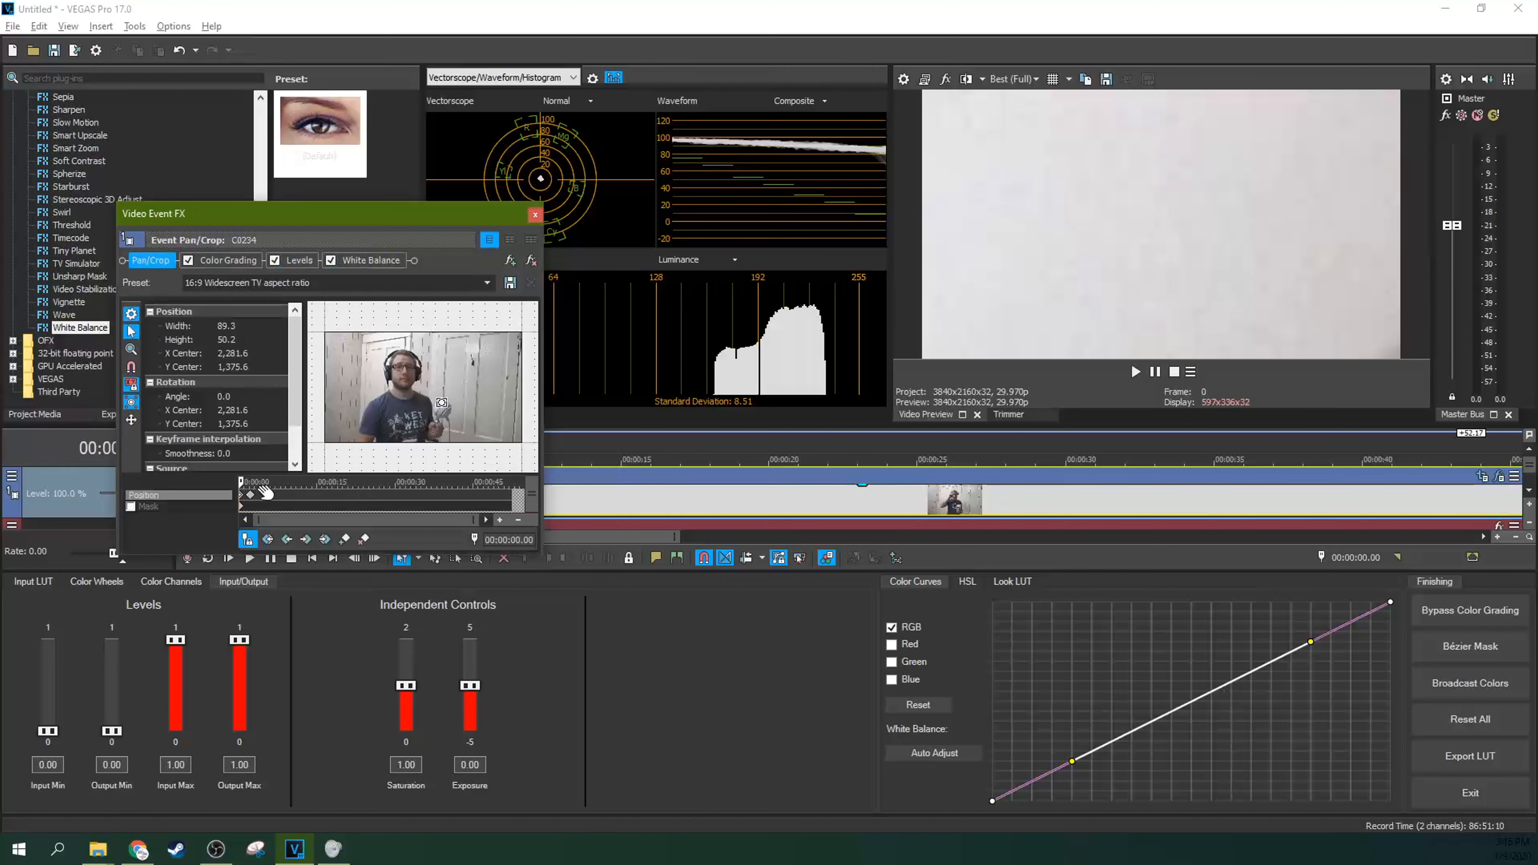
{"action": "left_click", "coordinate": [250, 500]}
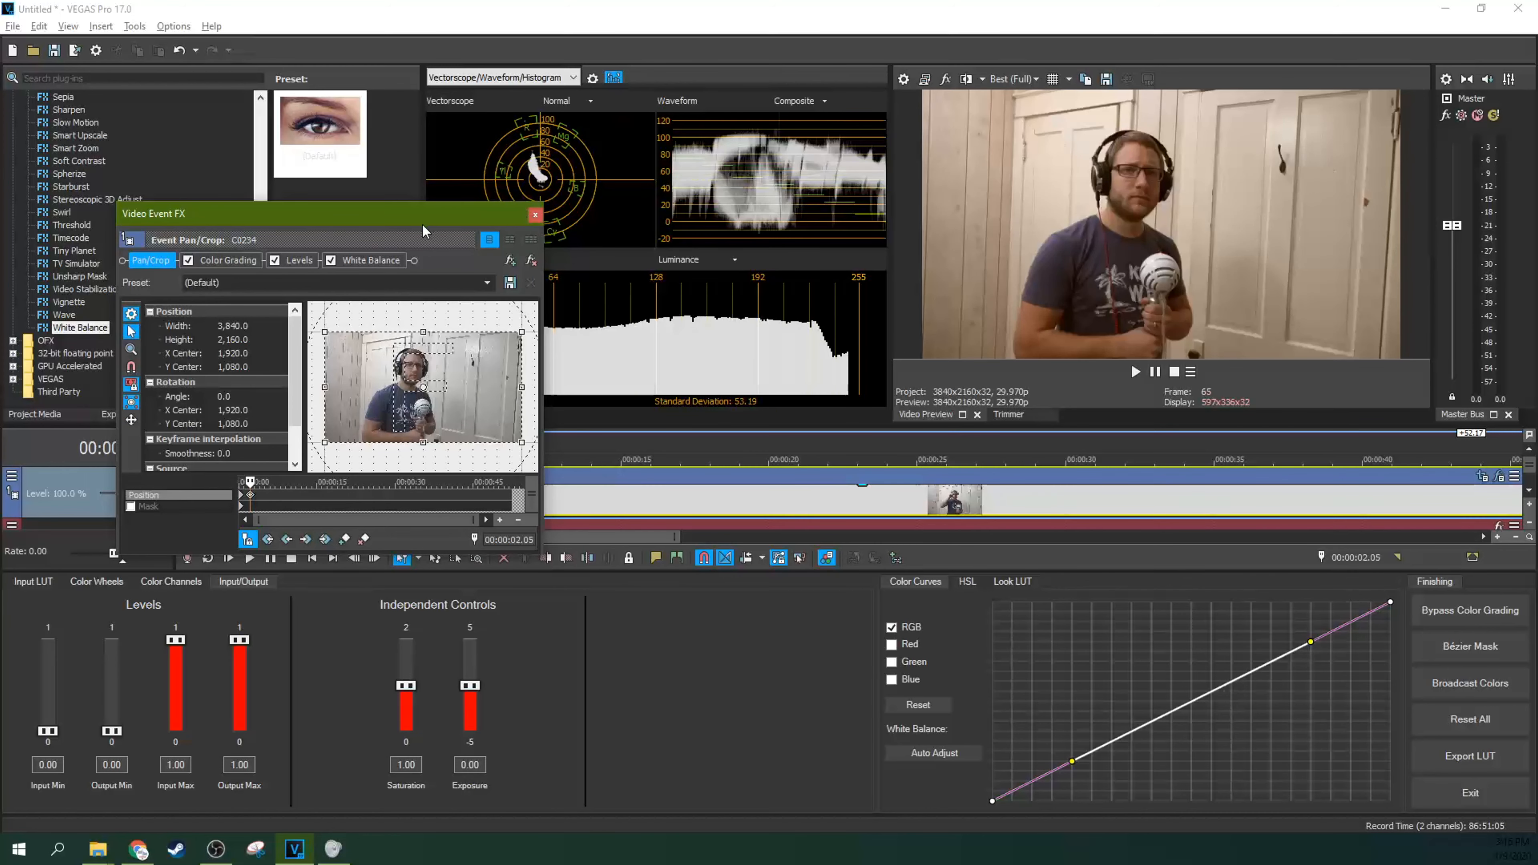
{"action": "left_click", "coordinate": [330, 260]}
{"action": "left_click", "coordinate": [331, 260]}
{"action": "left_click", "coordinate": [334, 261]}
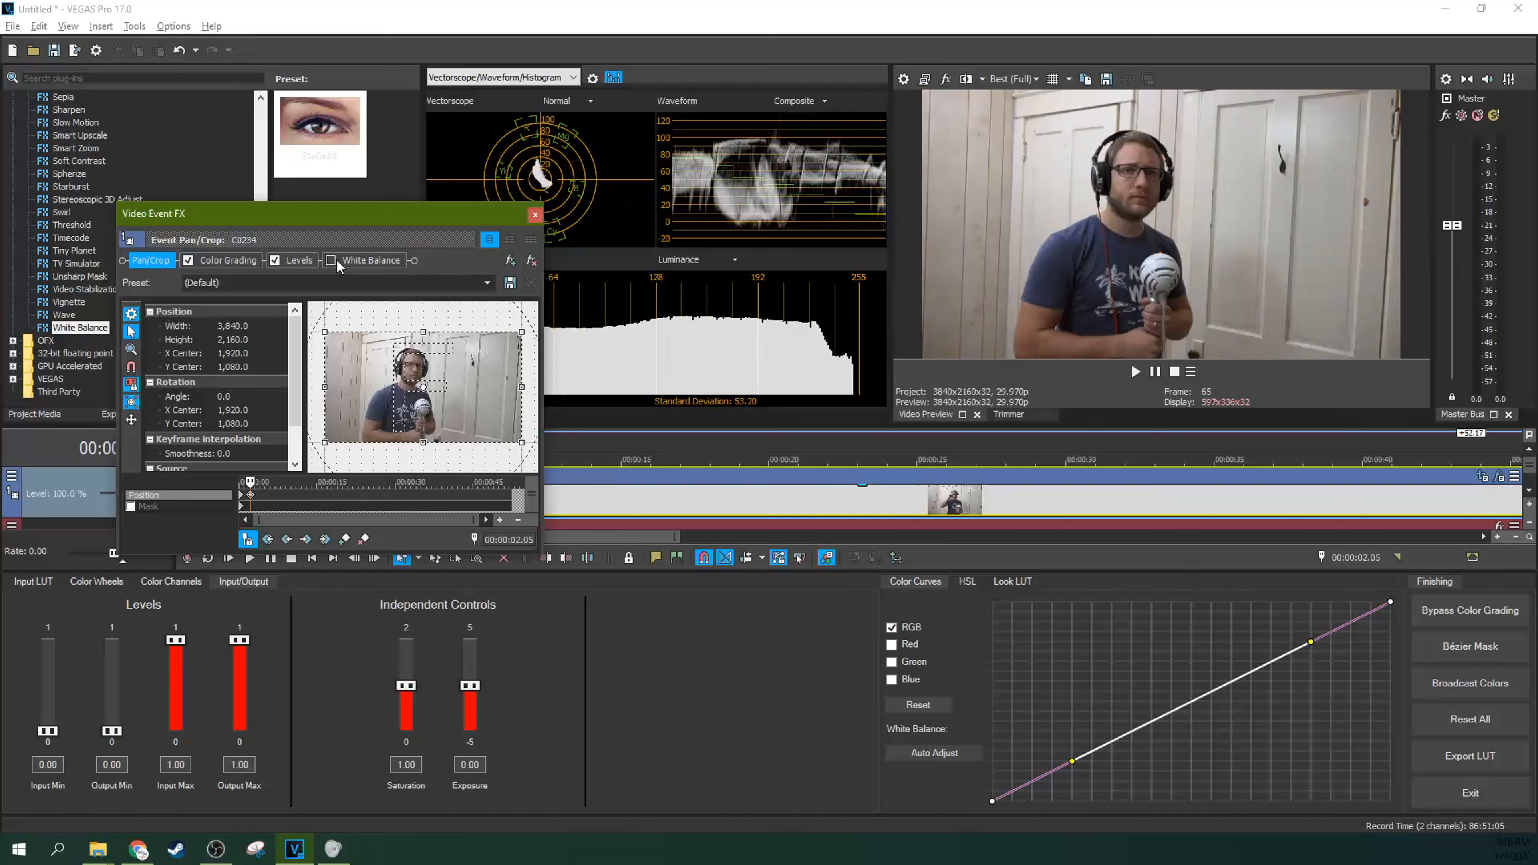
{"action": "left_click", "coordinate": [331, 261]}
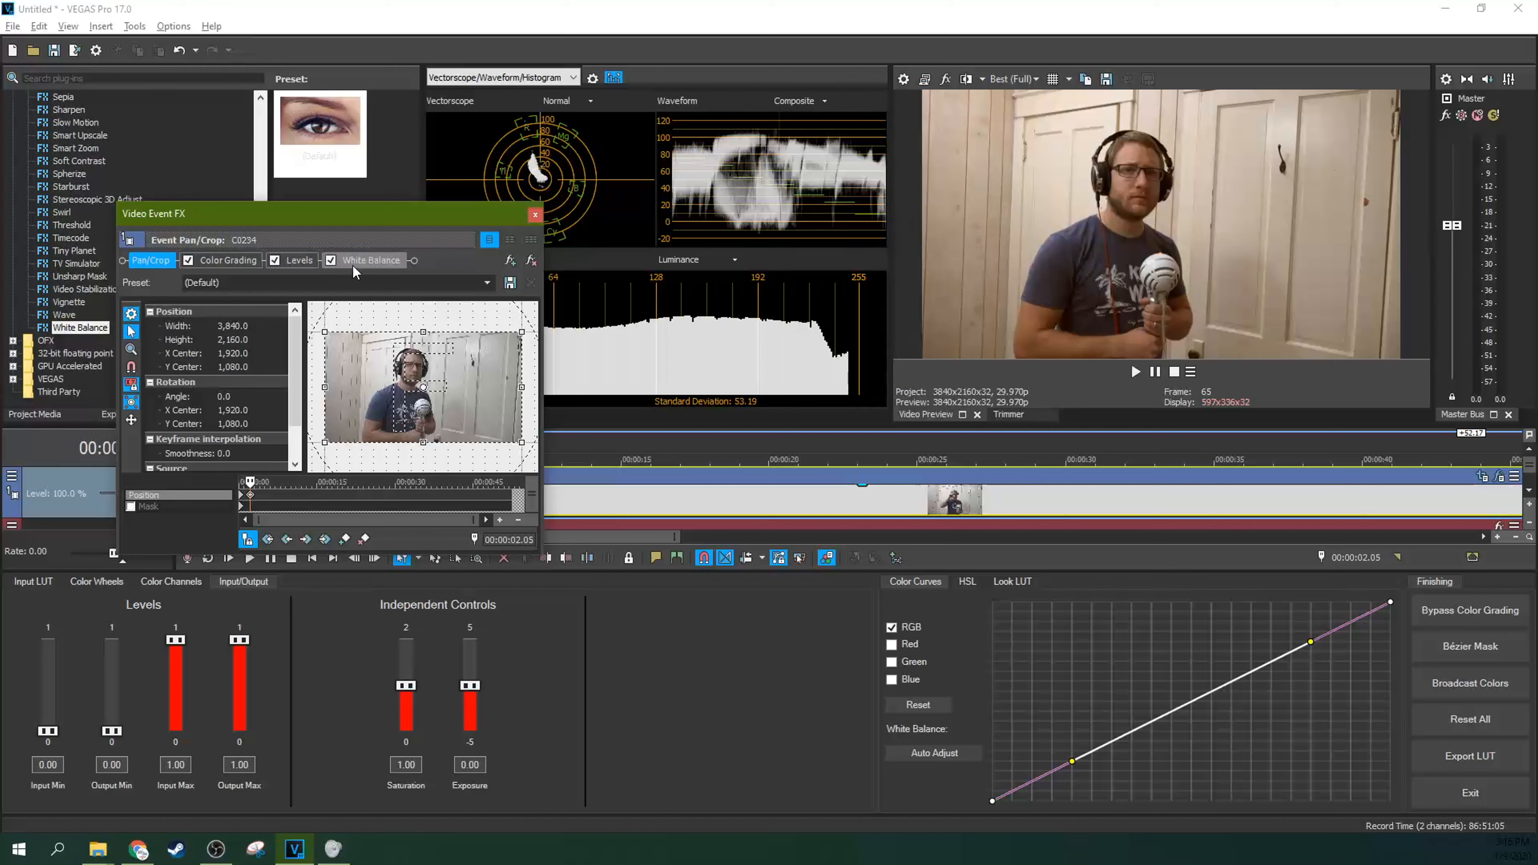
{"action": "left_click", "coordinate": [355, 263]}
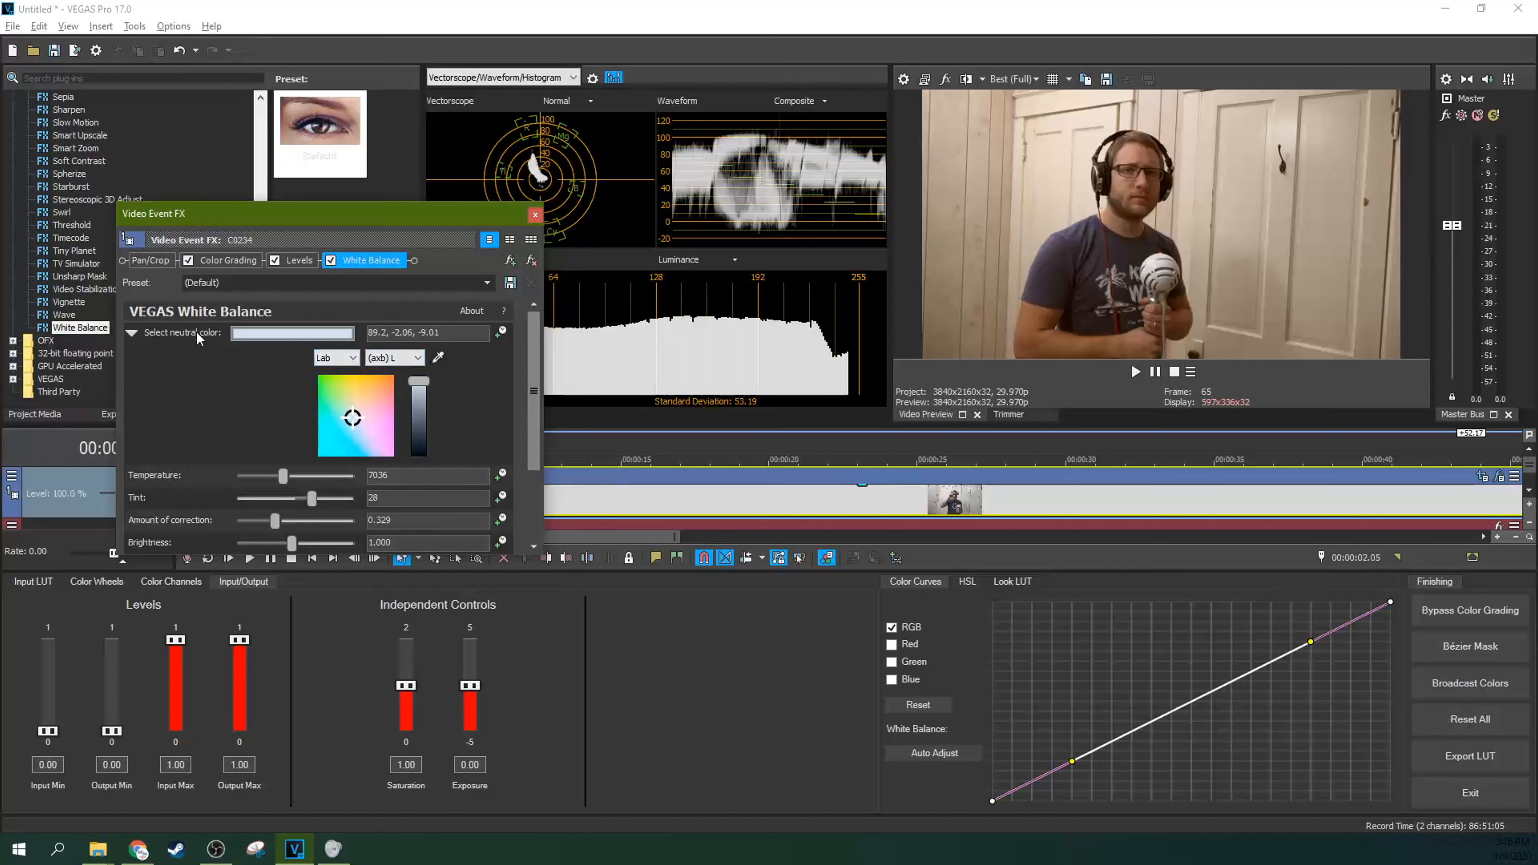
Step: Resample the neutral color from the close-up keyframe at the clip's start and fine-tune it to about 92.17, -1.2, -4.07
{"action": "left_click", "coordinate": [165, 262]}
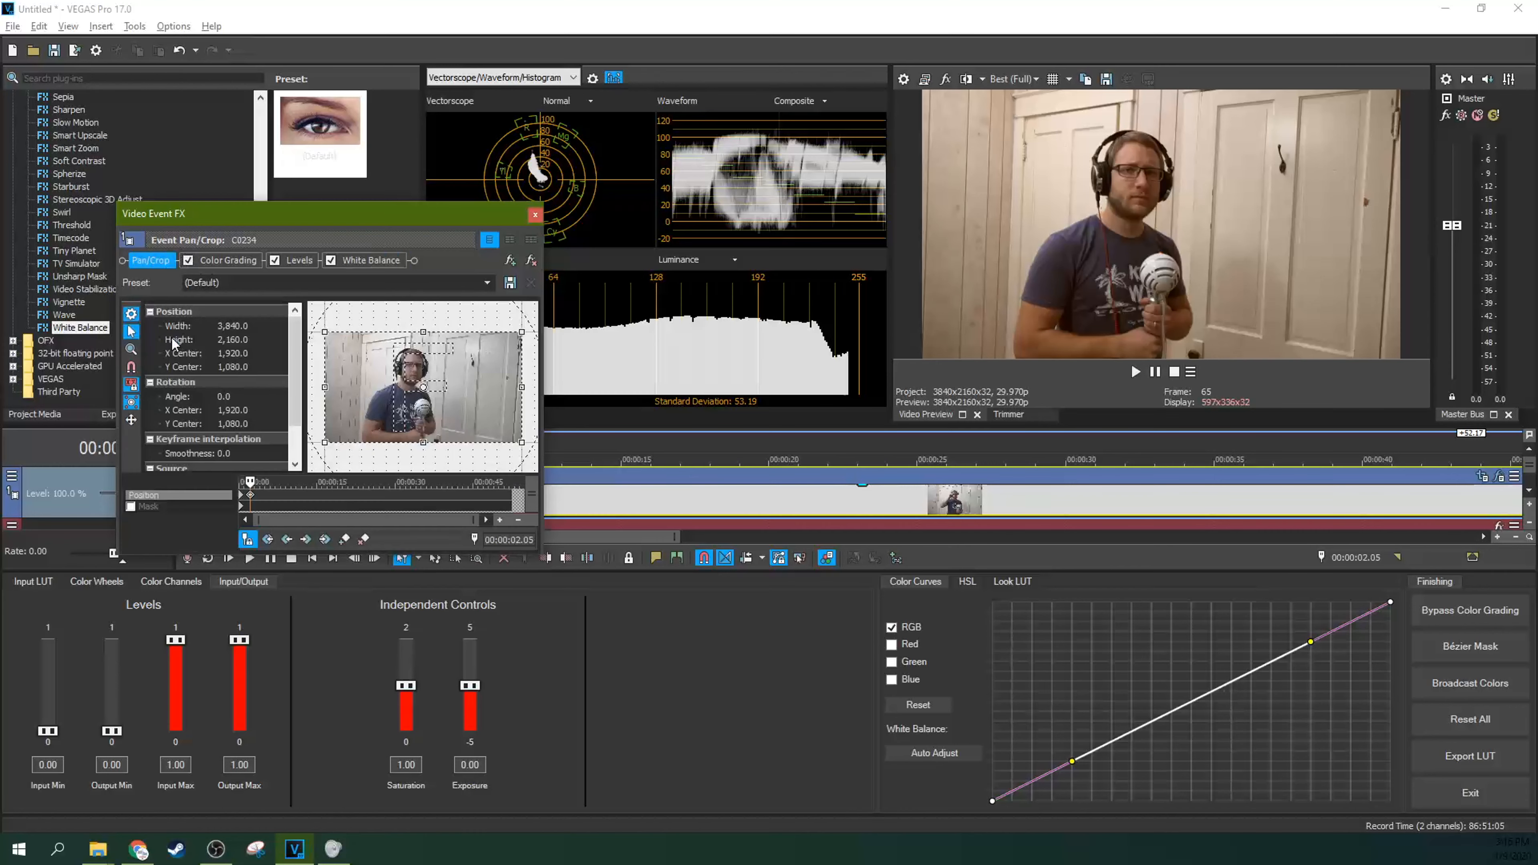
{"action": "left_click", "coordinate": [241, 505]}
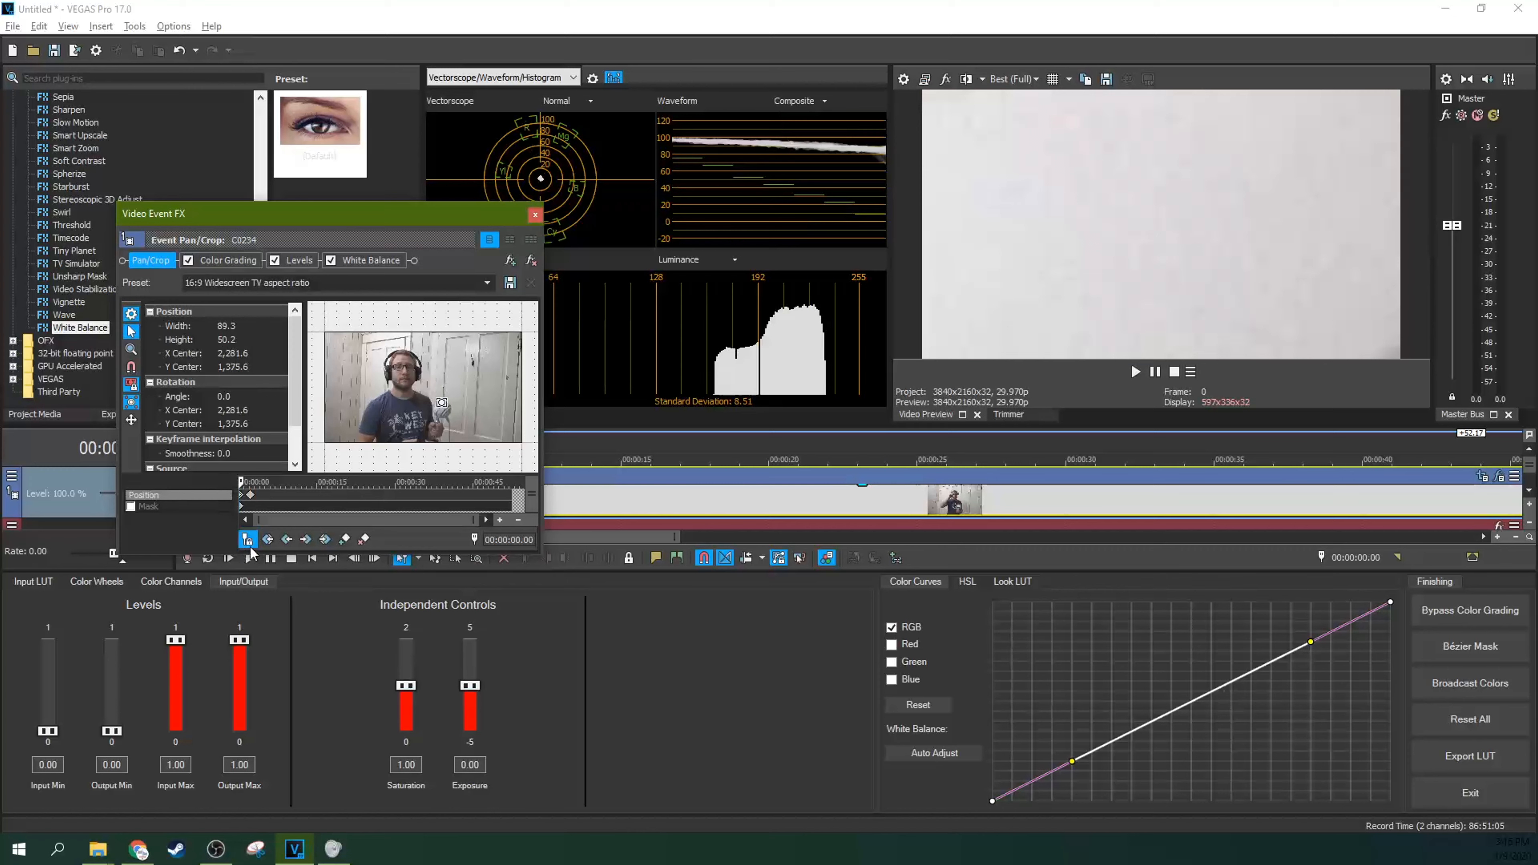
{"action": "left_click", "coordinate": [387, 260]}
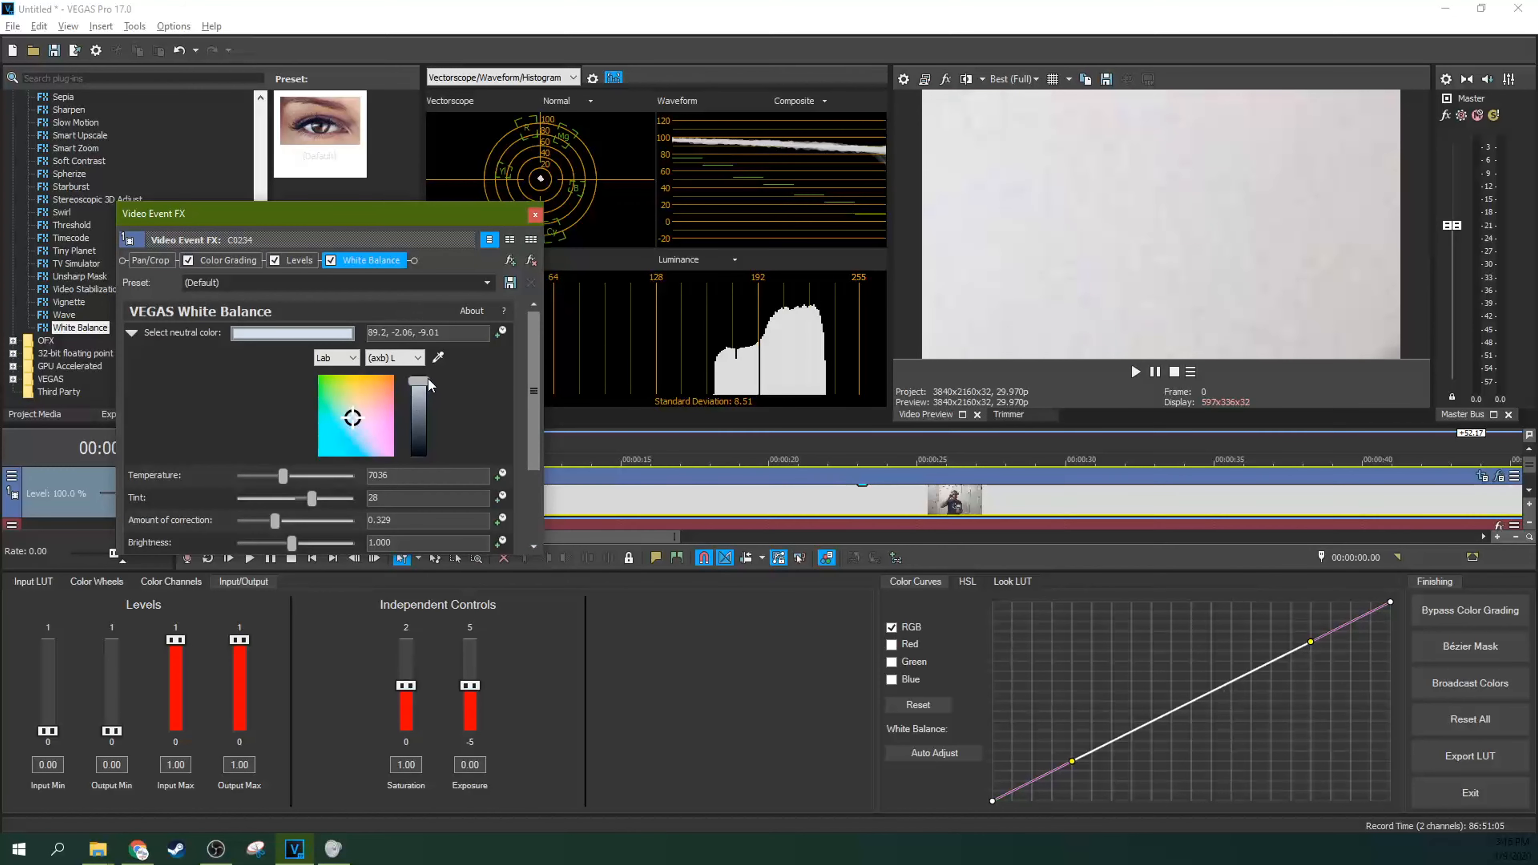
{"action": "left_click", "coordinate": [438, 357]}
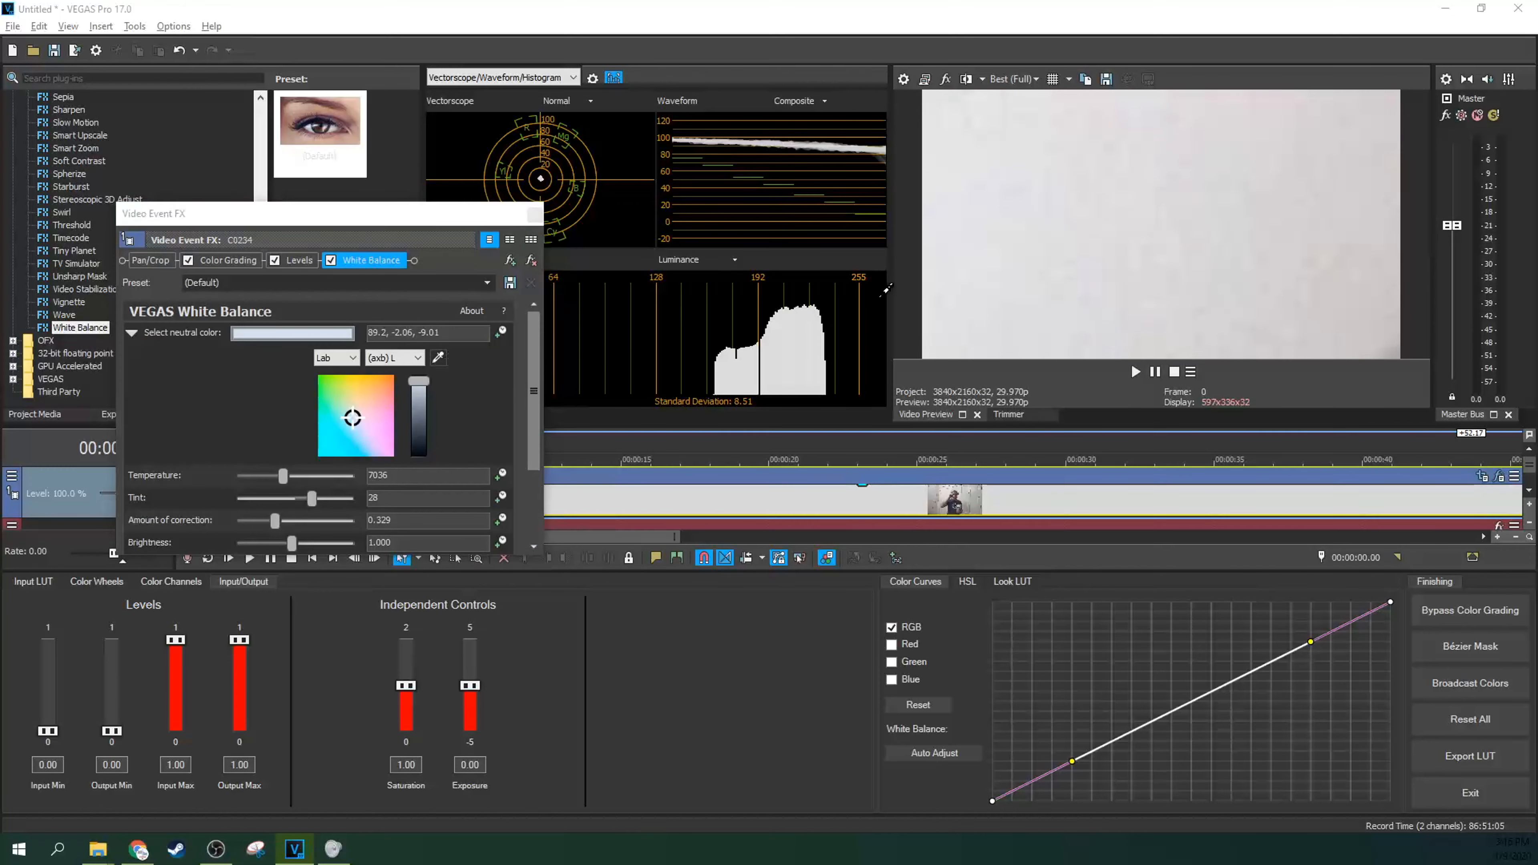
{"action": "left_click", "coordinate": [971, 148]}
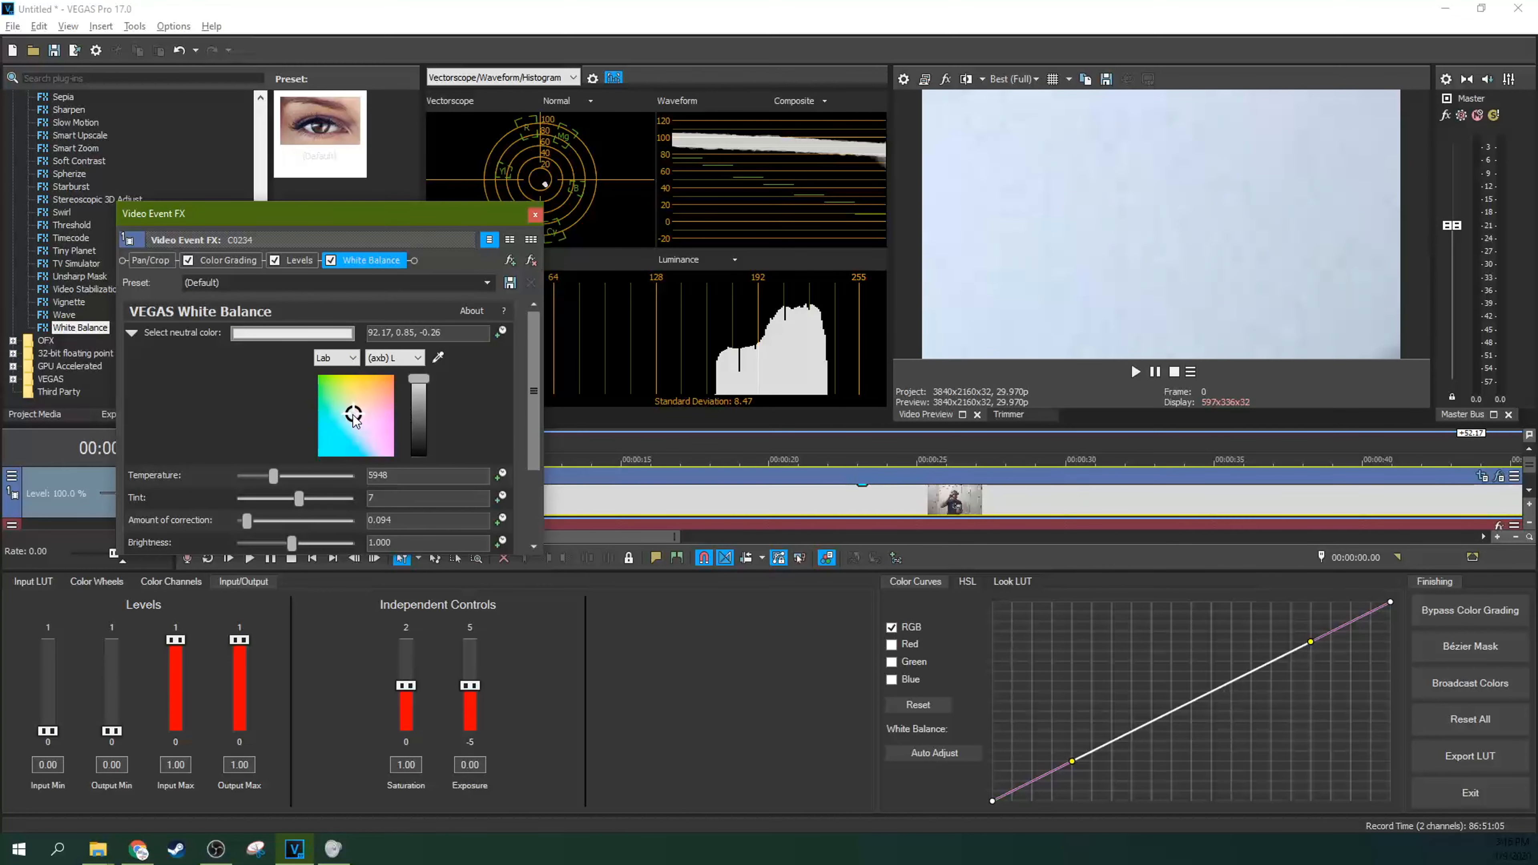
{"action": "mouse_move", "coordinate": [354, 418]}
{"action": "left_mouse_down"}
{"action": "mouse_move", "coordinate": [359, 430]}
{"action": "mouse_move", "coordinate": [353, 418]}
{"action": "left_mouse_up"}
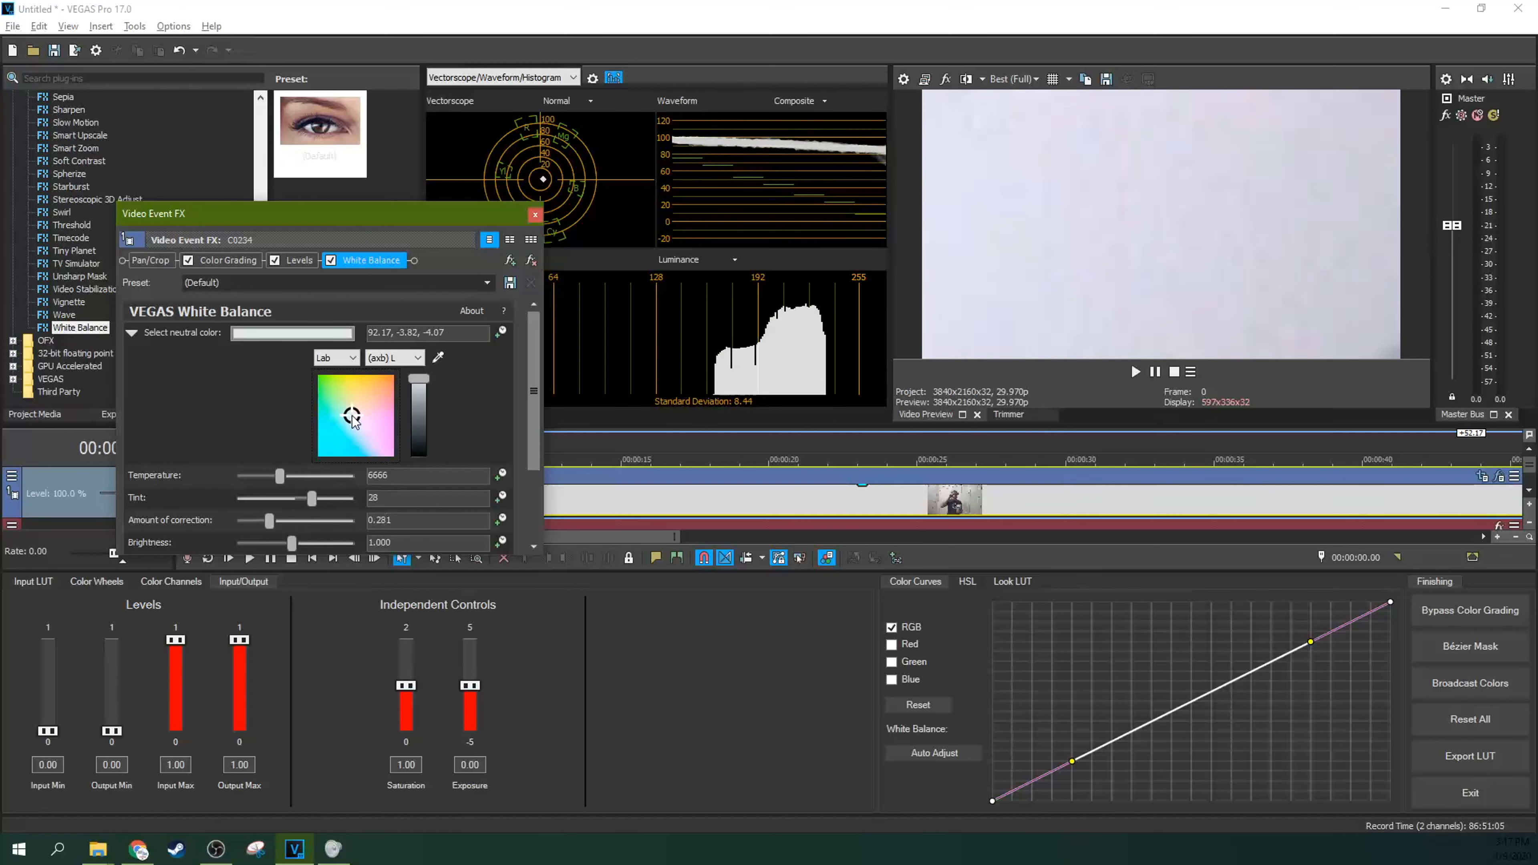
{"action": "left_click_drag", "start_coordinate": [352, 421], "coordinate": [355, 422]}
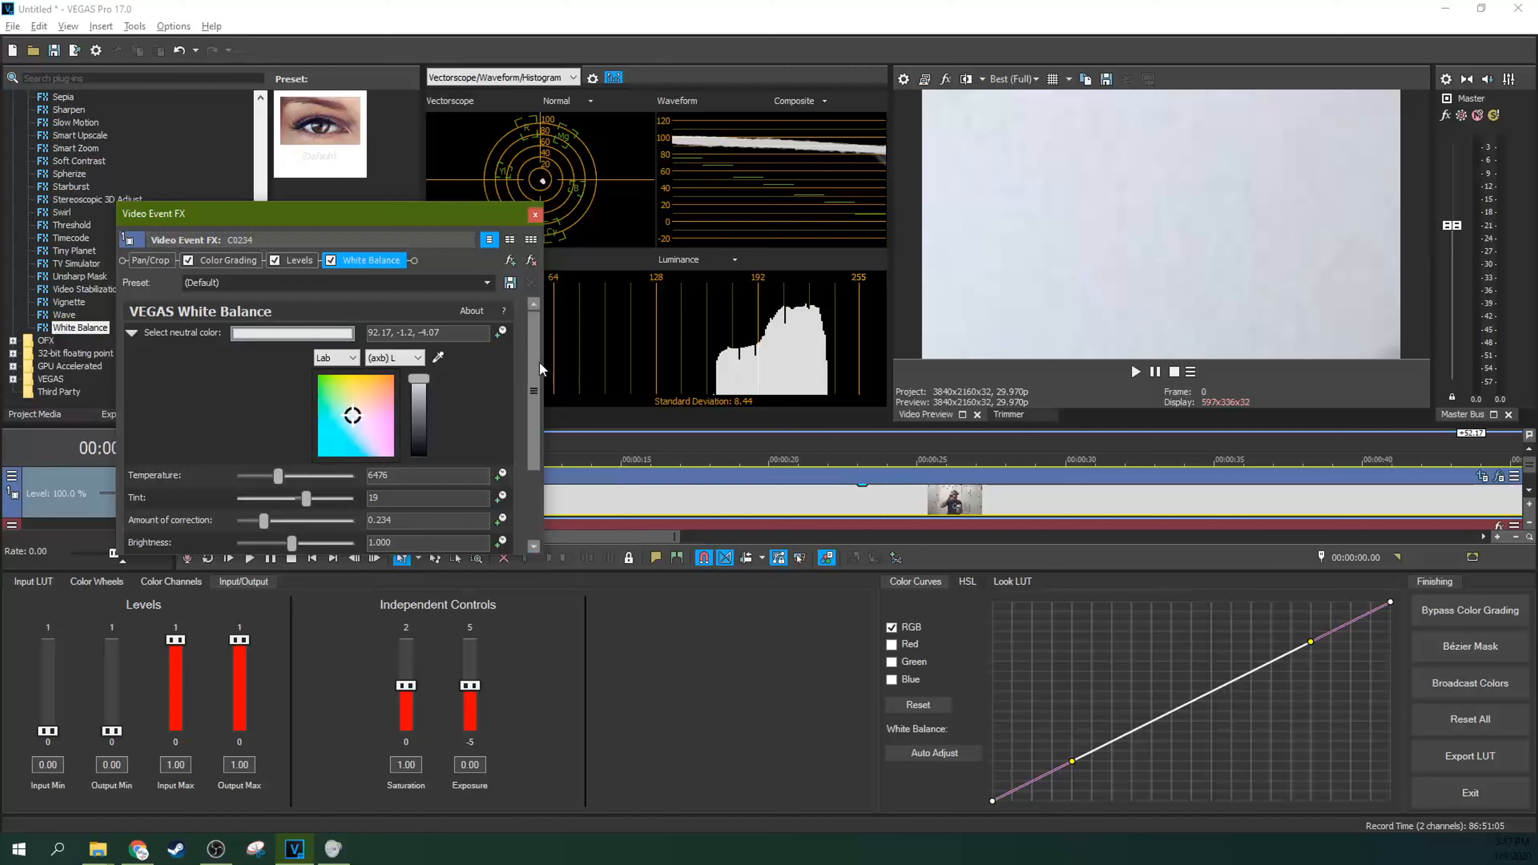
Step: Return to the full-frame keyframe at 00:00:02.05 and raise the White Balance temperature to about 11652
{"action": "left_click", "coordinate": [150, 260]}
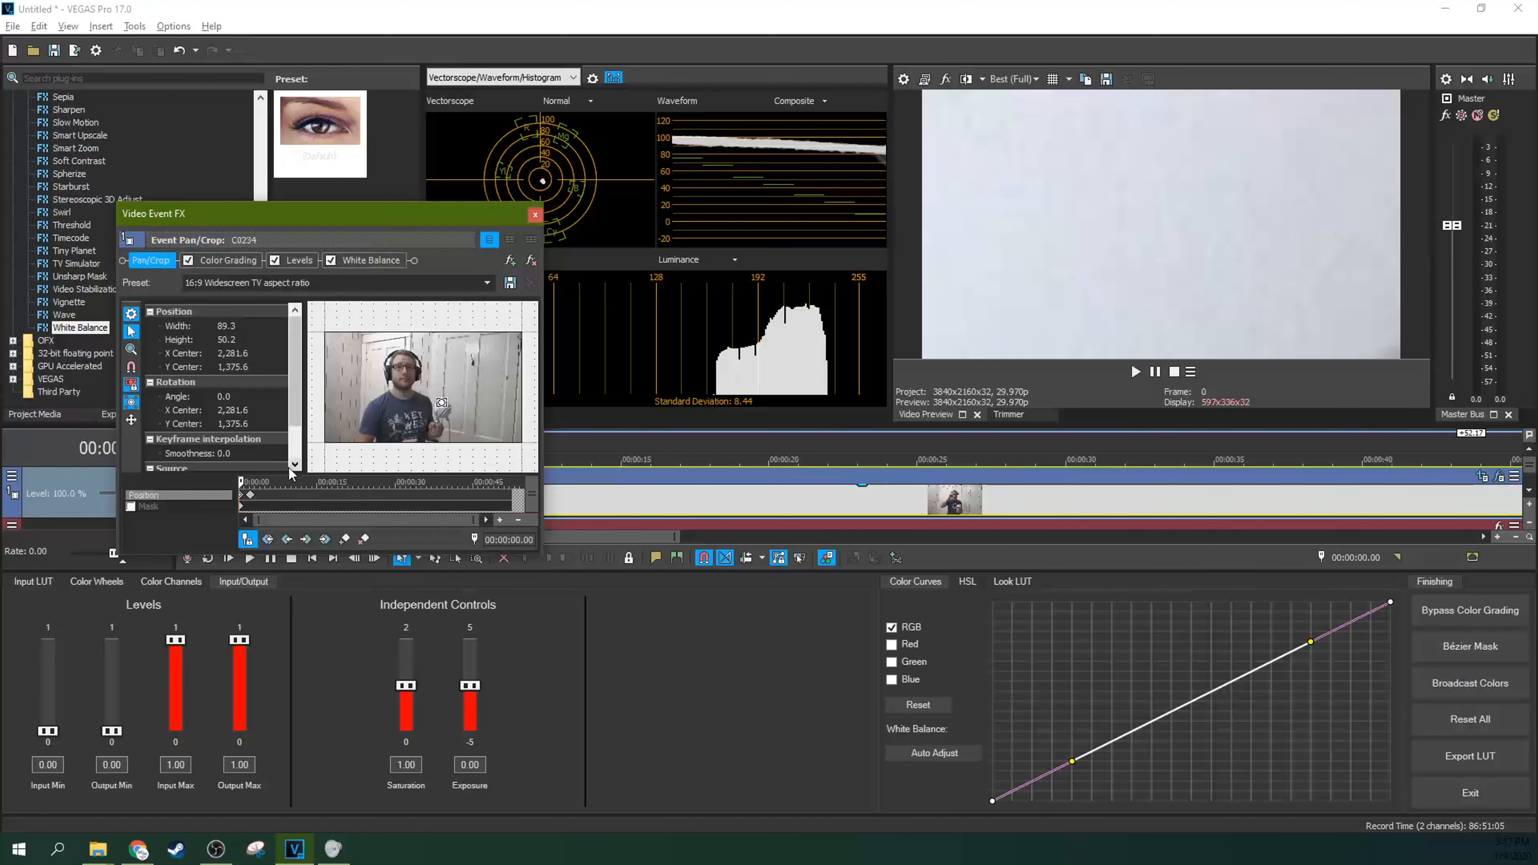
{"action": "left_click", "coordinate": [251, 500]}
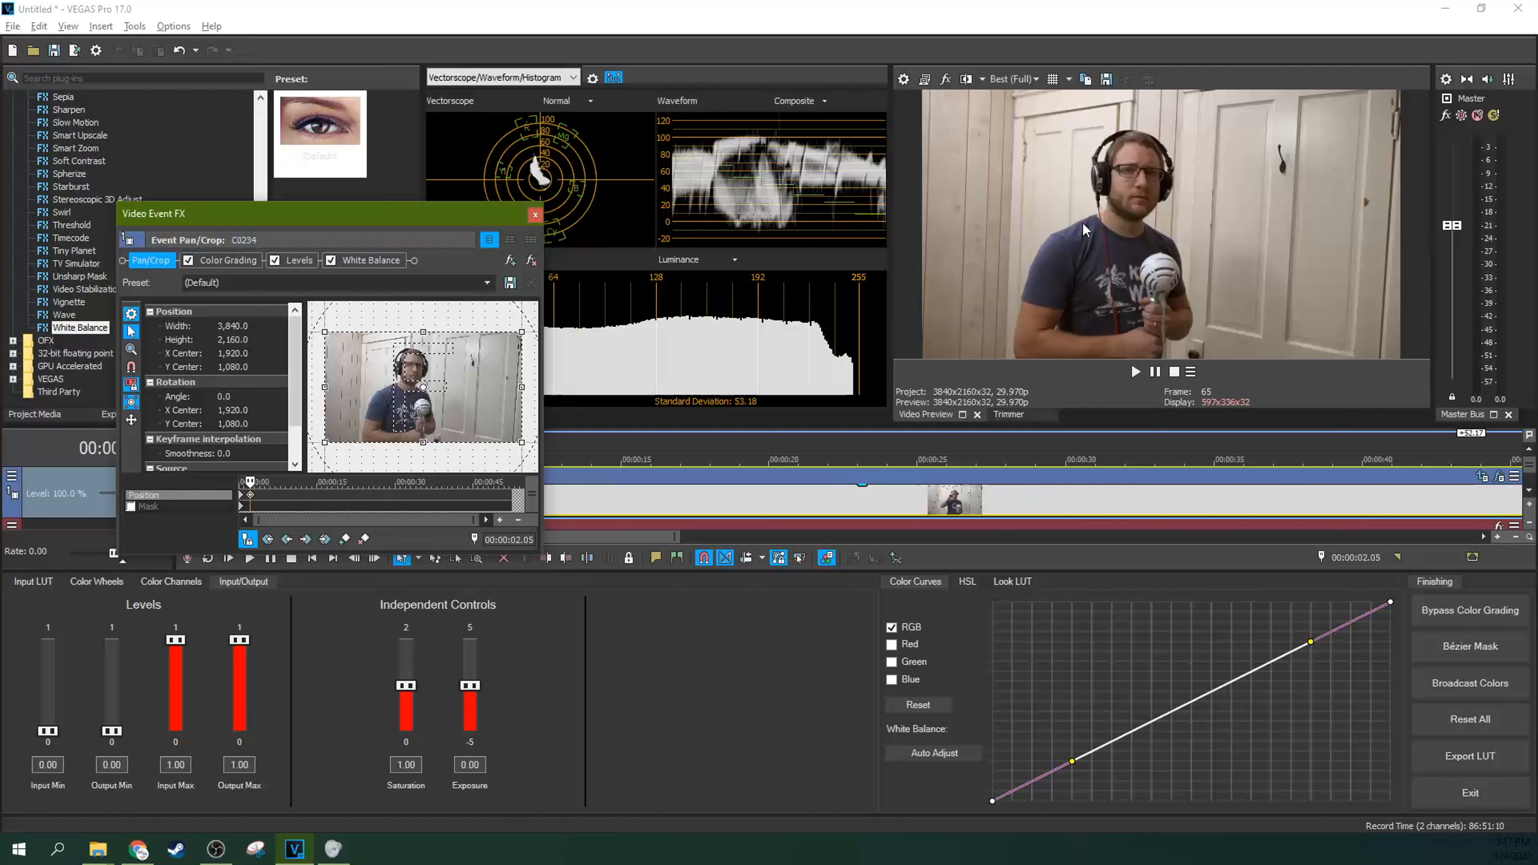
{"action": "left_click", "coordinate": [344, 261]}
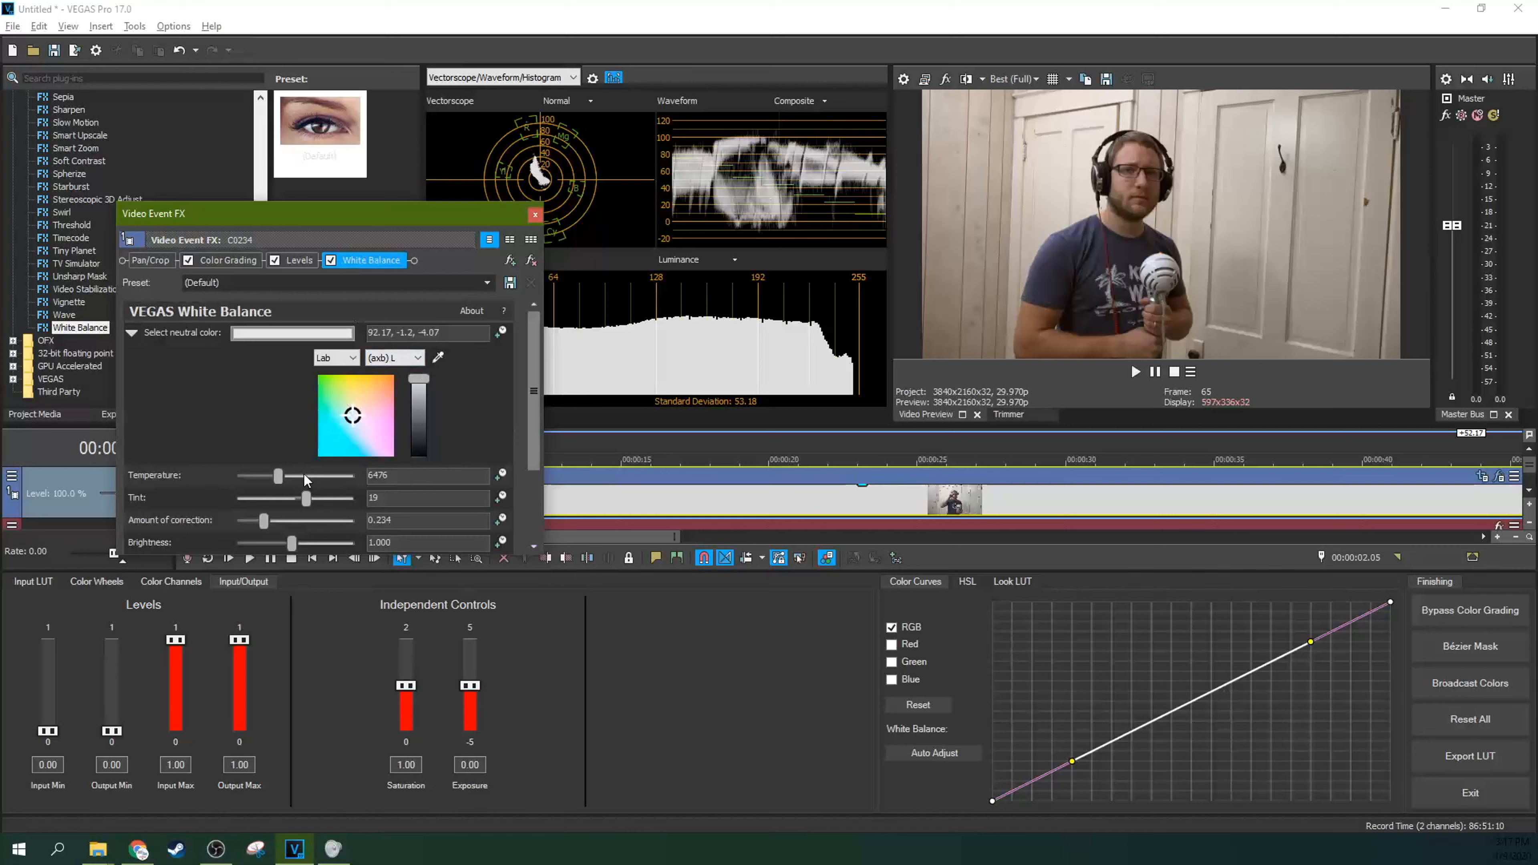
{"action": "mouse_move", "coordinate": [282, 475]}
{"action": "left_mouse_down"}
{"action": "mouse_move", "coordinate": [315, 482]}
{"action": "mouse_move", "coordinate": [195, 489]}
{"action": "mouse_move", "coordinate": [363, 483]}
{"action": "mouse_move", "coordinate": [296, 483]}
{"action": "left_mouse_up"}
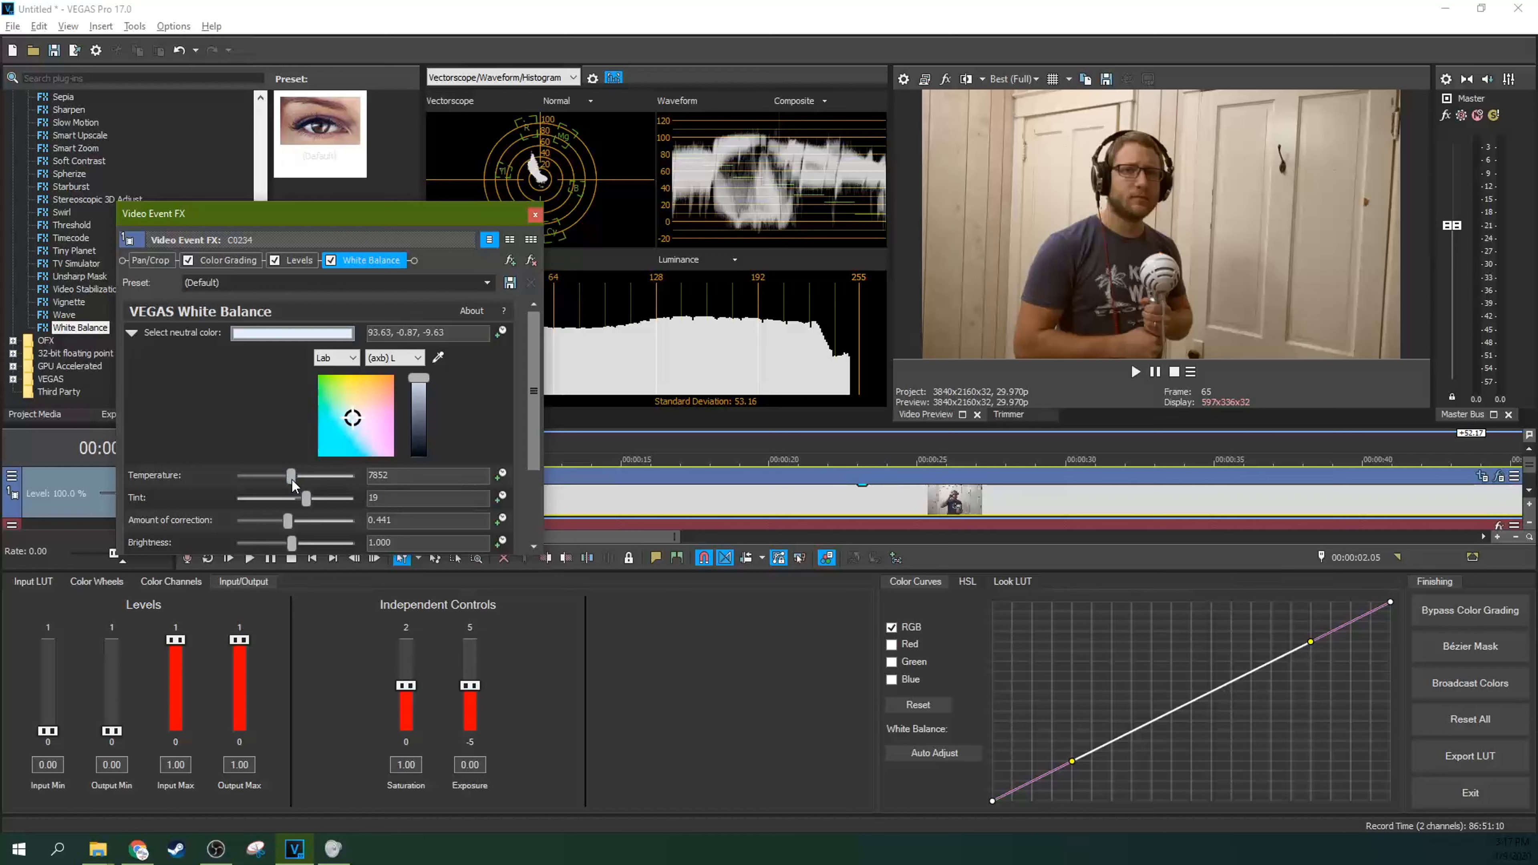
{"action": "left_click_drag", "start_coordinate": [292, 479], "coordinate": [325, 481]}
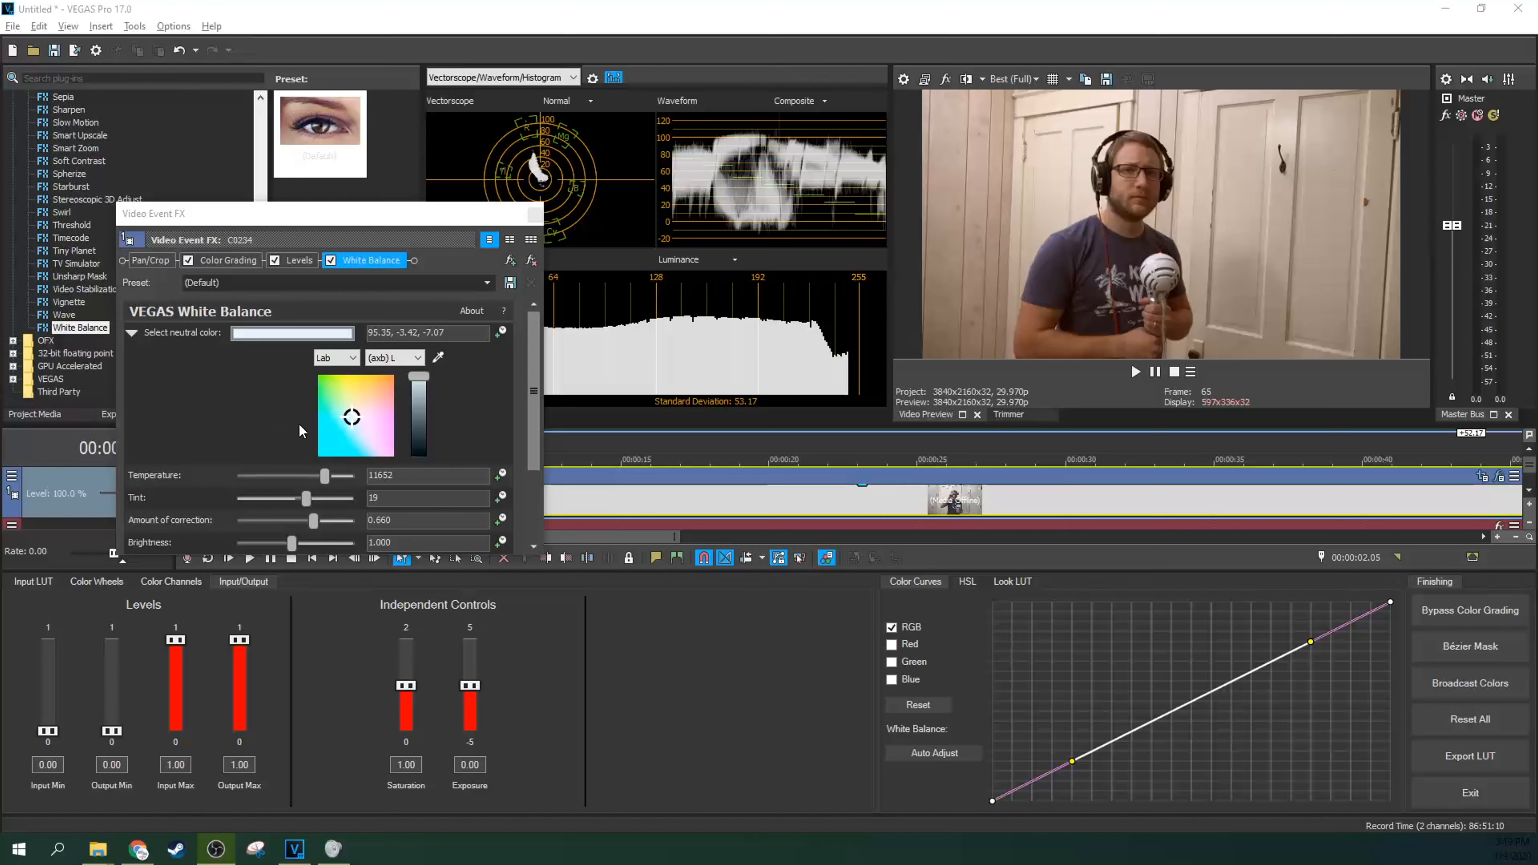
Step: Reset the White Balance temperature to 6000 and compare the full frame with the effect disabled and enabled
{"action": "double_click", "coordinate": [325, 481]}
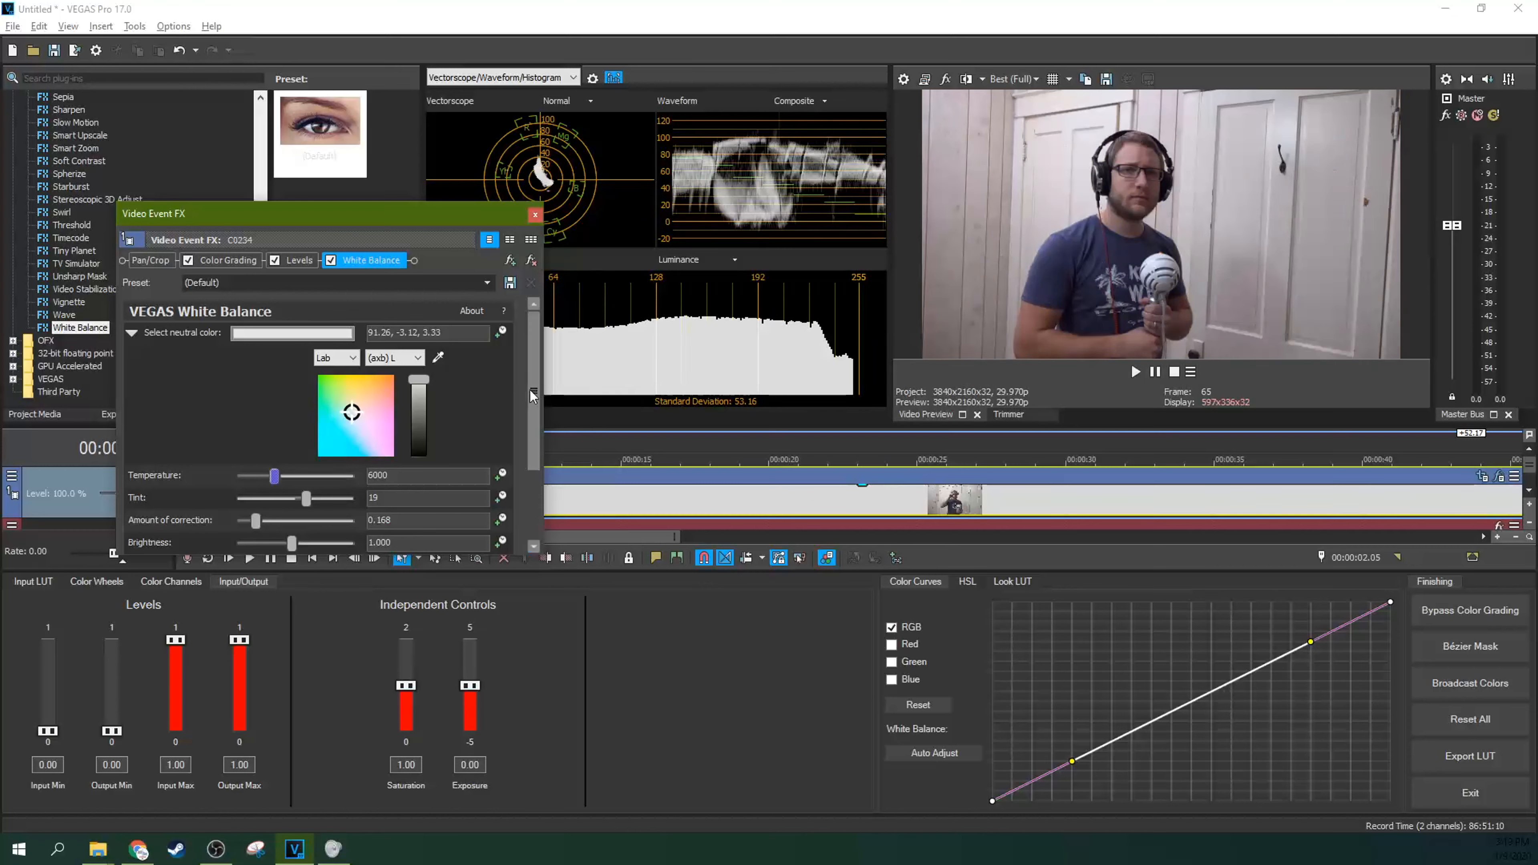
{"action": "left_click", "coordinate": [328, 260]}
{"action": "left_click", "coordinate": [328, 259]}
{"action": "left_click", "coordinate": [328, 260]}
{"action": "left_click", "coordinate": [327, 259]}
{"action": "left_click", "coordinate": [328, 260]}
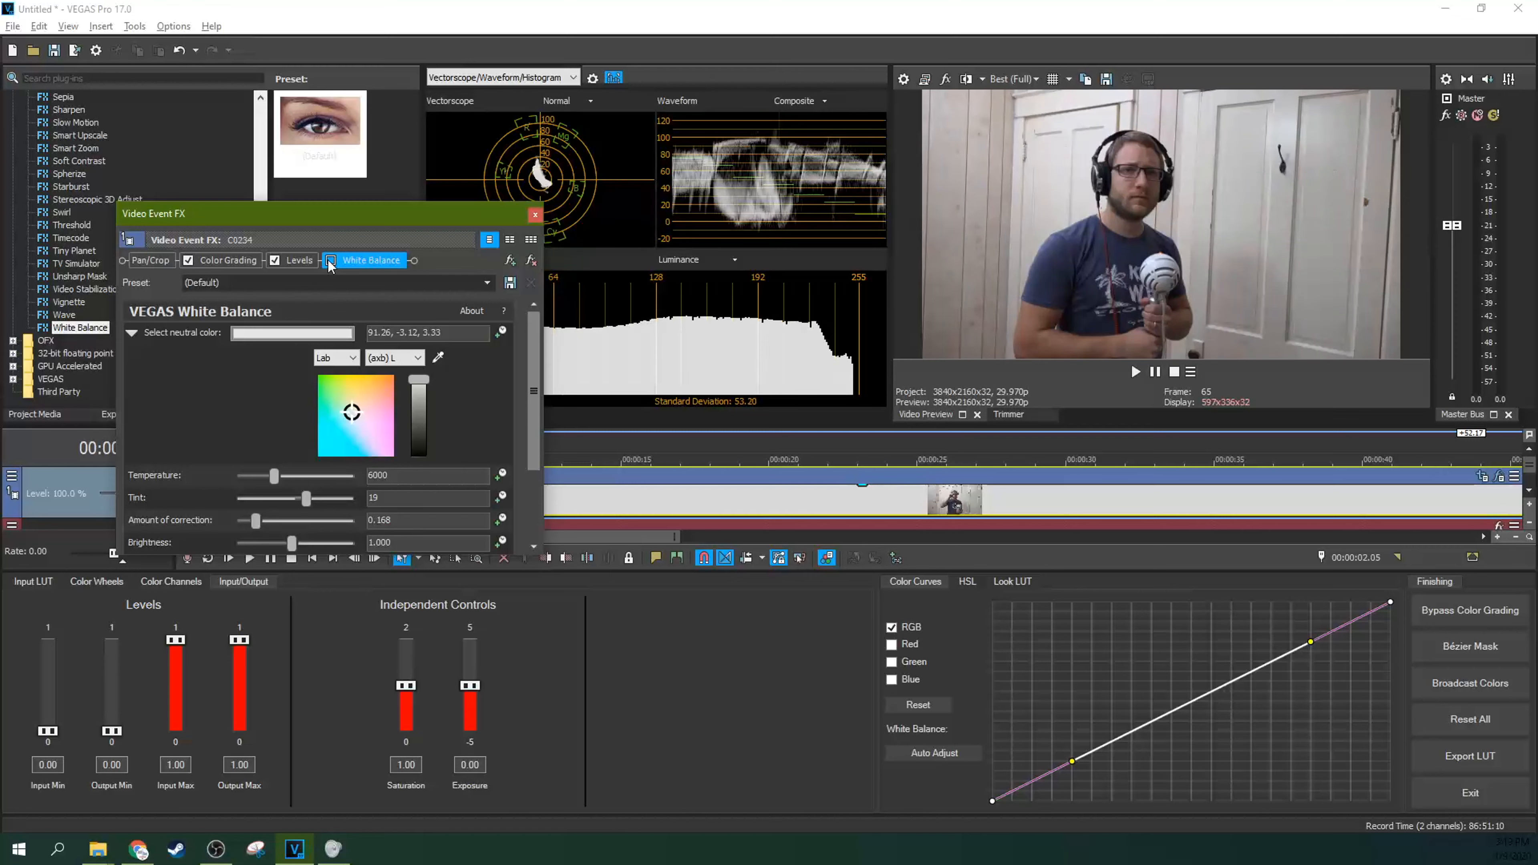
{"action": "left_click", "coordinate": [328, 260]}
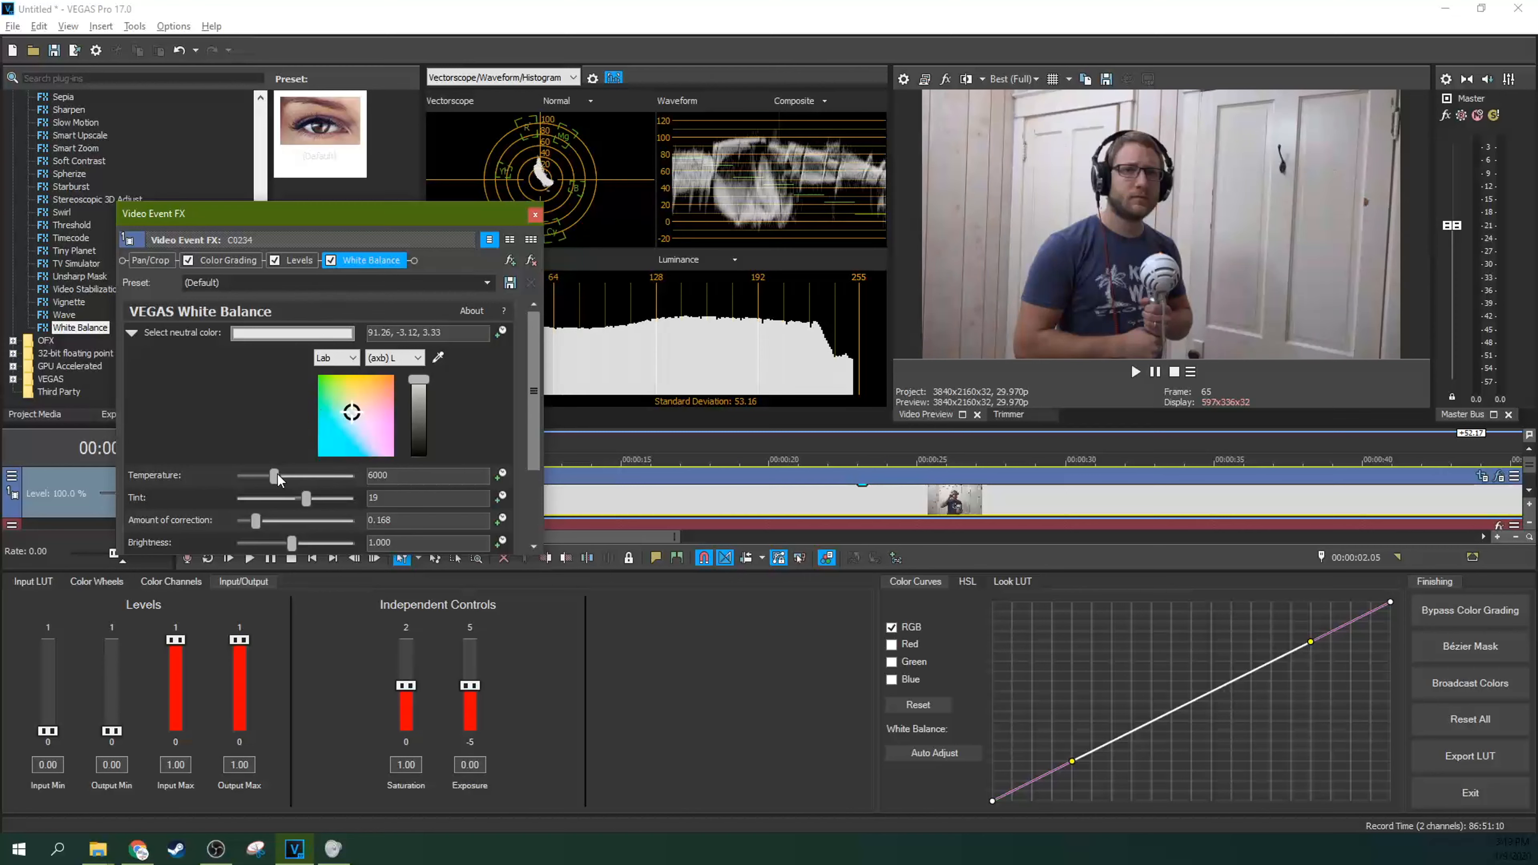
Step: Fine-tune the White Balance effect to a temperature of about 6314 and a tint of about 14
{"action": "left_click_drag", "start_coordinate": [278, 480], "coordinate": [283, 480]}
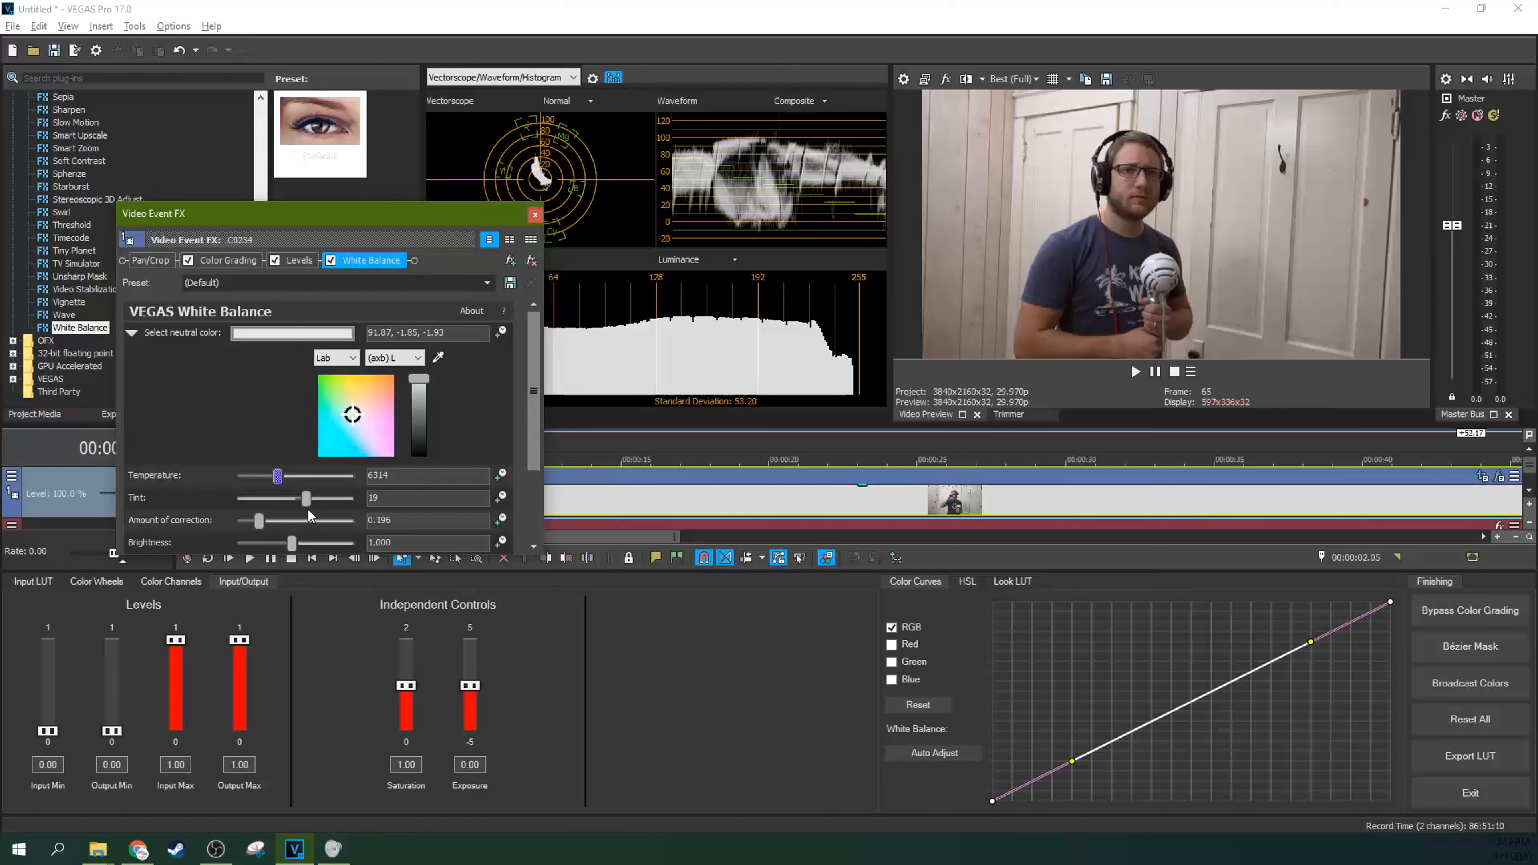
{"action": "left_click_drag", "start_coordinate": [306, 504], "coordinate": [304, 509]}
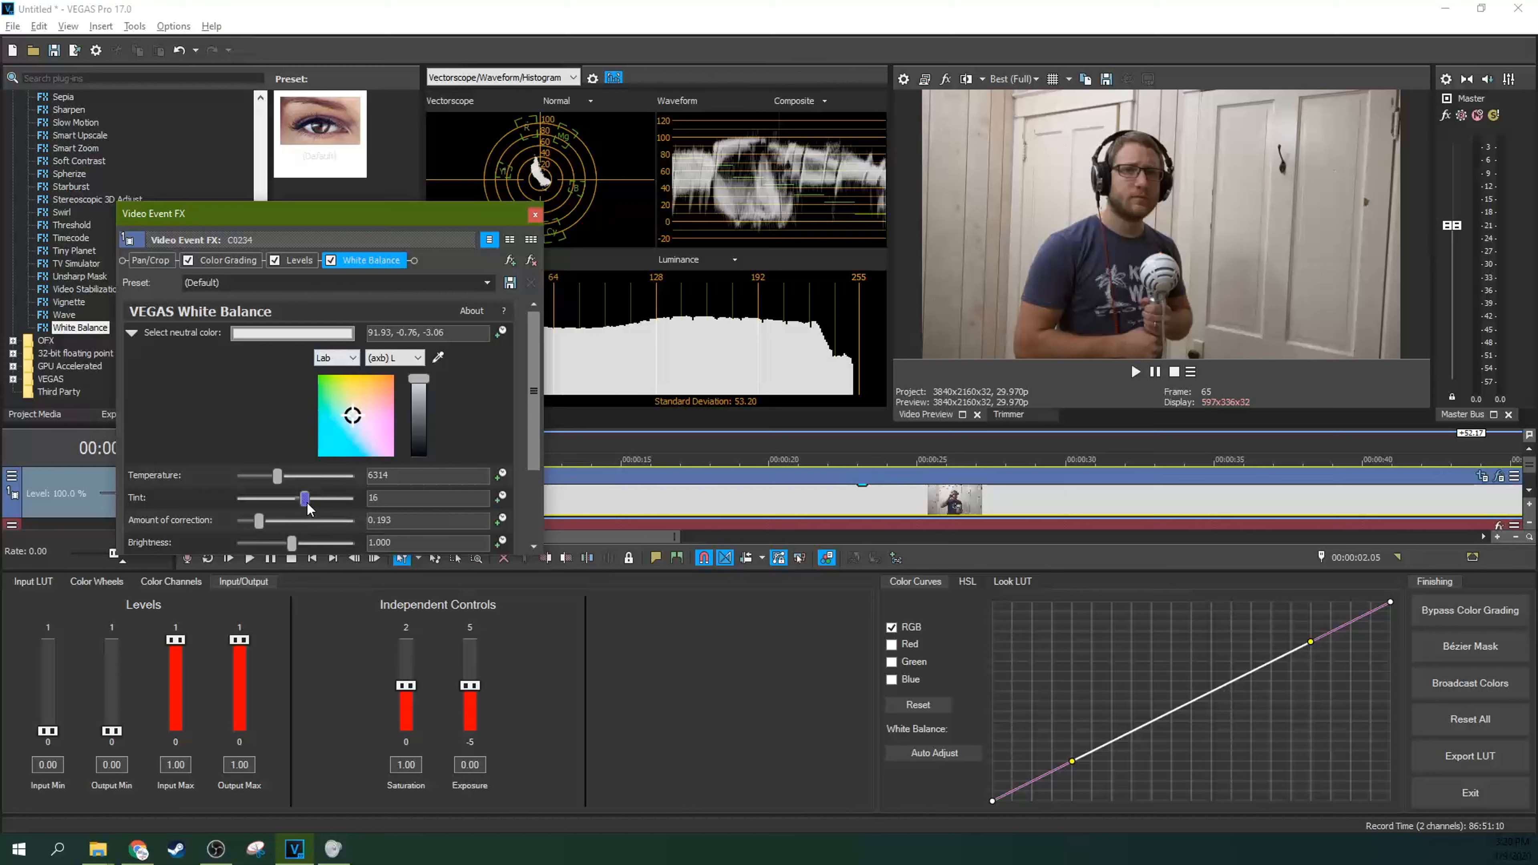
{"action": "mouse_move", "coordinate": [307, 508]}
{"action": "left_mouse_down"}
{"action": "mouse_move", "coordinate": [211, 492]}
{"action": "mouse_move", "coordinate": [426, 492]}
{"action": "mouse_move", "coordinate": [321, 403]}
{"action": "mouse_move", "coordinate": [322, 418]}
{"action": "left_mouse_up"}
{"action": "double_click", "coordinate": [325, 498]}
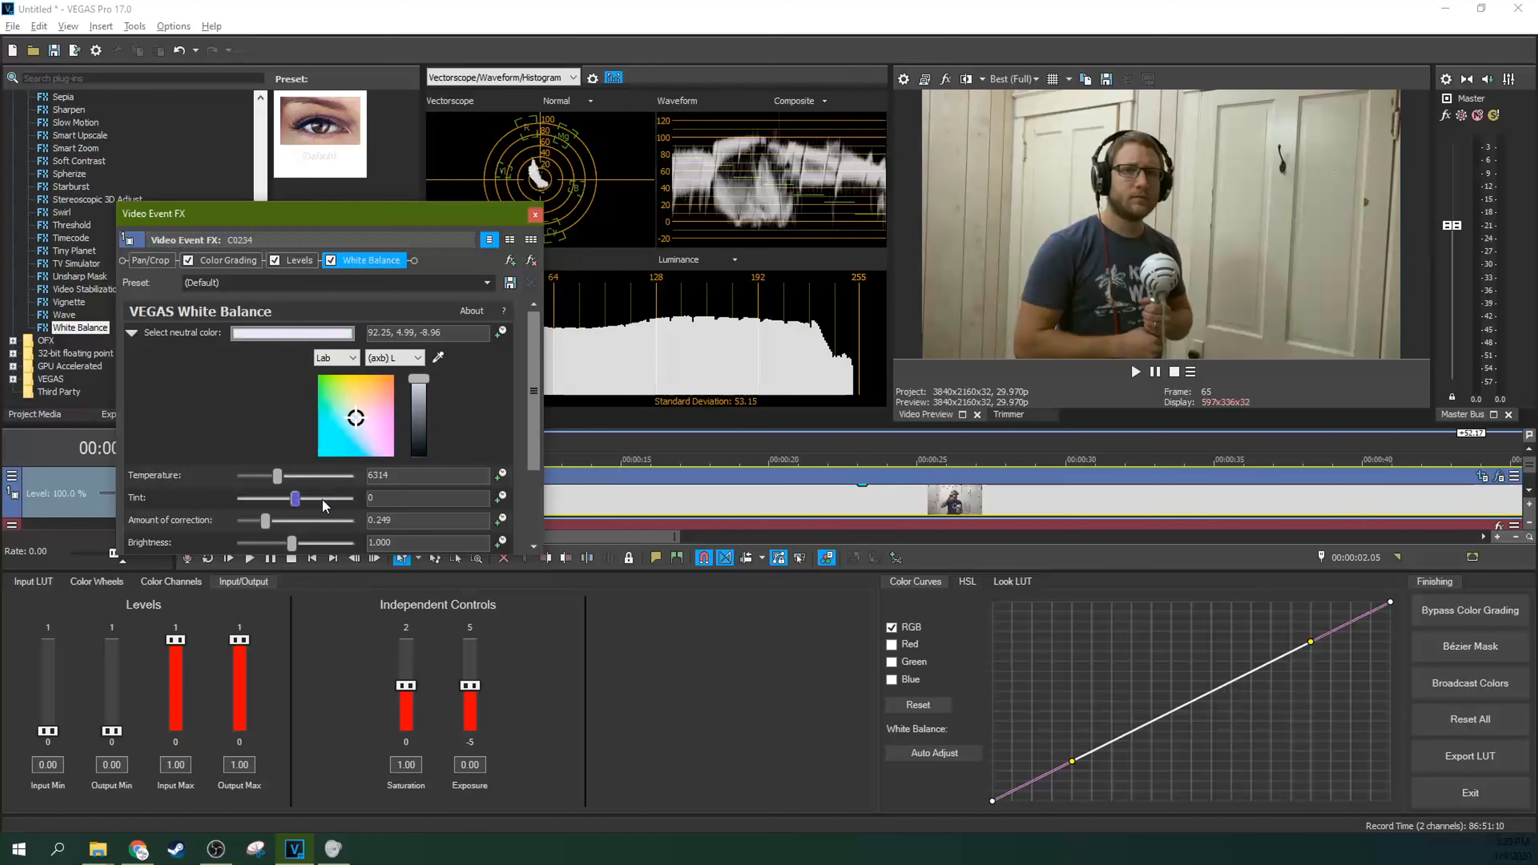
{"action": "left_click_drag", "start_coordinate": [297, 507], "coordinate": [308, 506]}
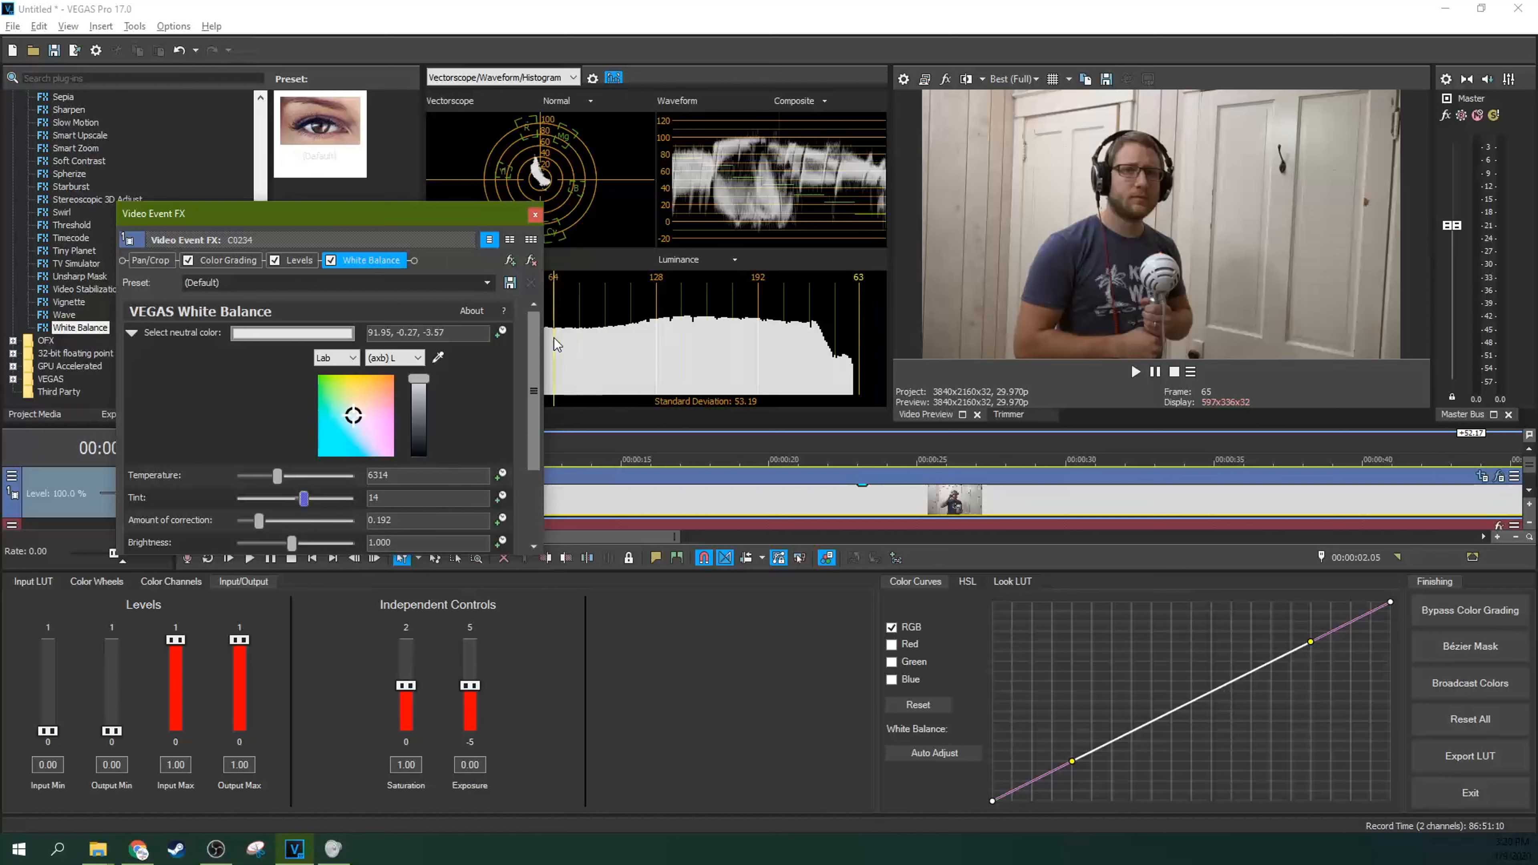
Step: Compare the frame with White Balance disabled and enabled, and review the settings of the Color Grading and Levels effects
{"action": "left_click_drag", "start_coordinate": [538, 346], "coordinate": [531, 428]}
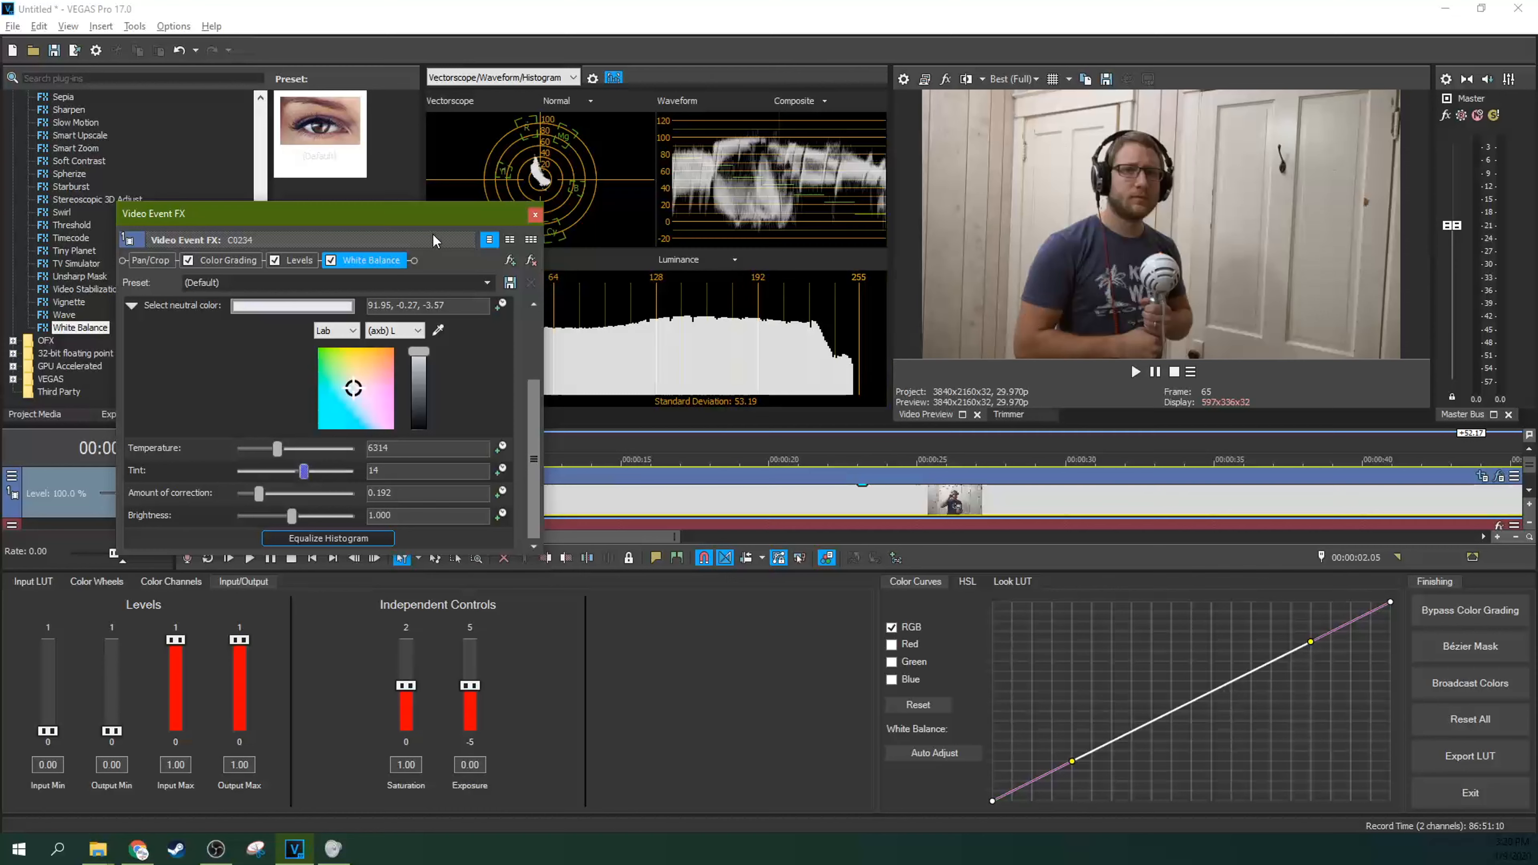
{"action": "left_click", "coordinate": [331, 260]}
{"action": "left_click", "coordinate": [332, 260]}
{"action": "left_click", "coordinate": [240, 261]}
{"action": "left_click", "coordinate": [299, 262]}
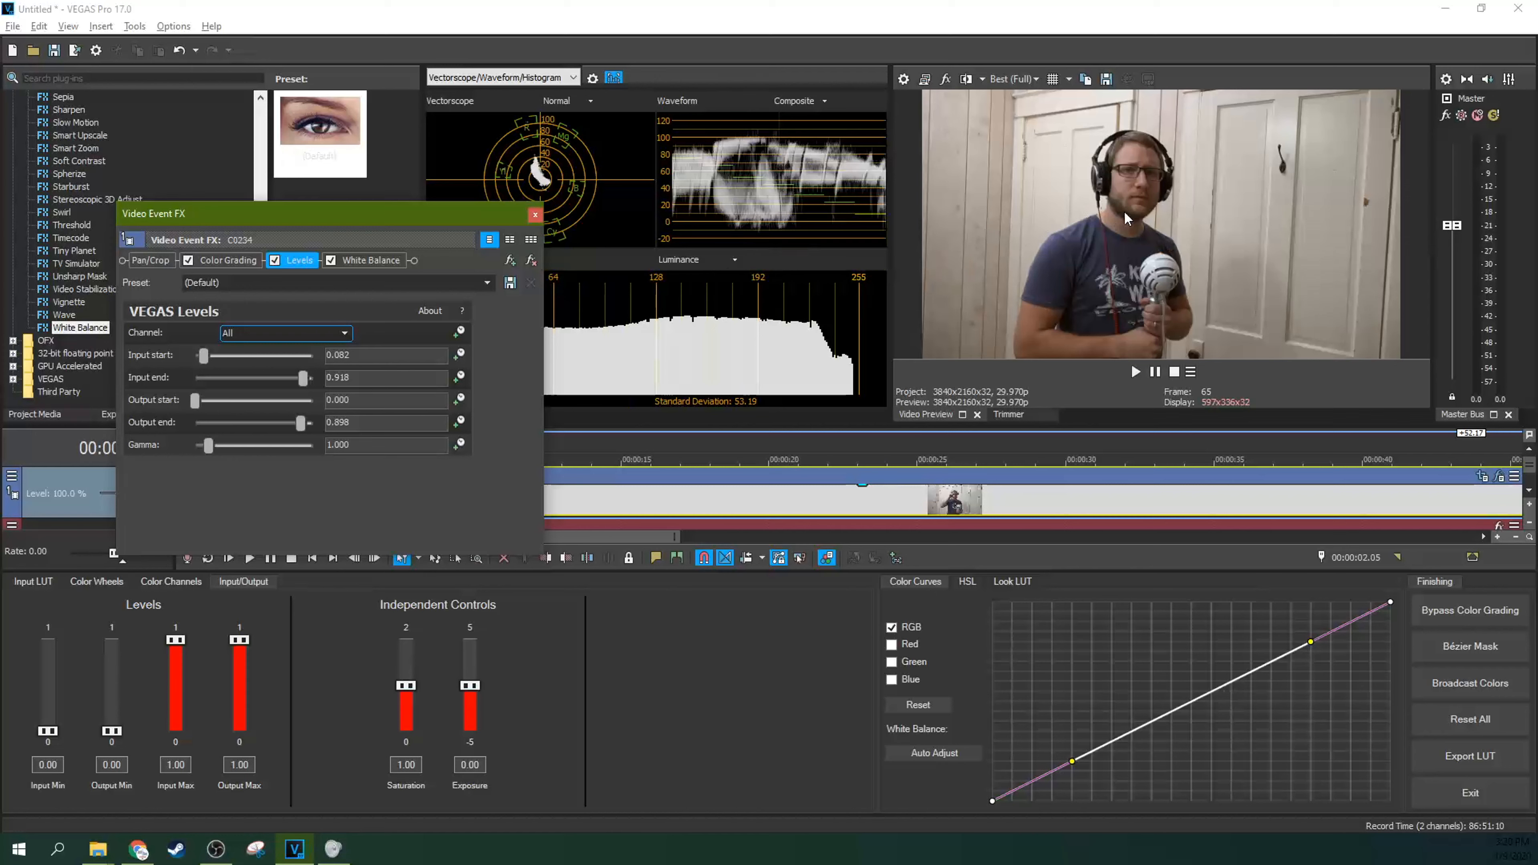
{"action": "left_click", "coordinate": [371, 261]}
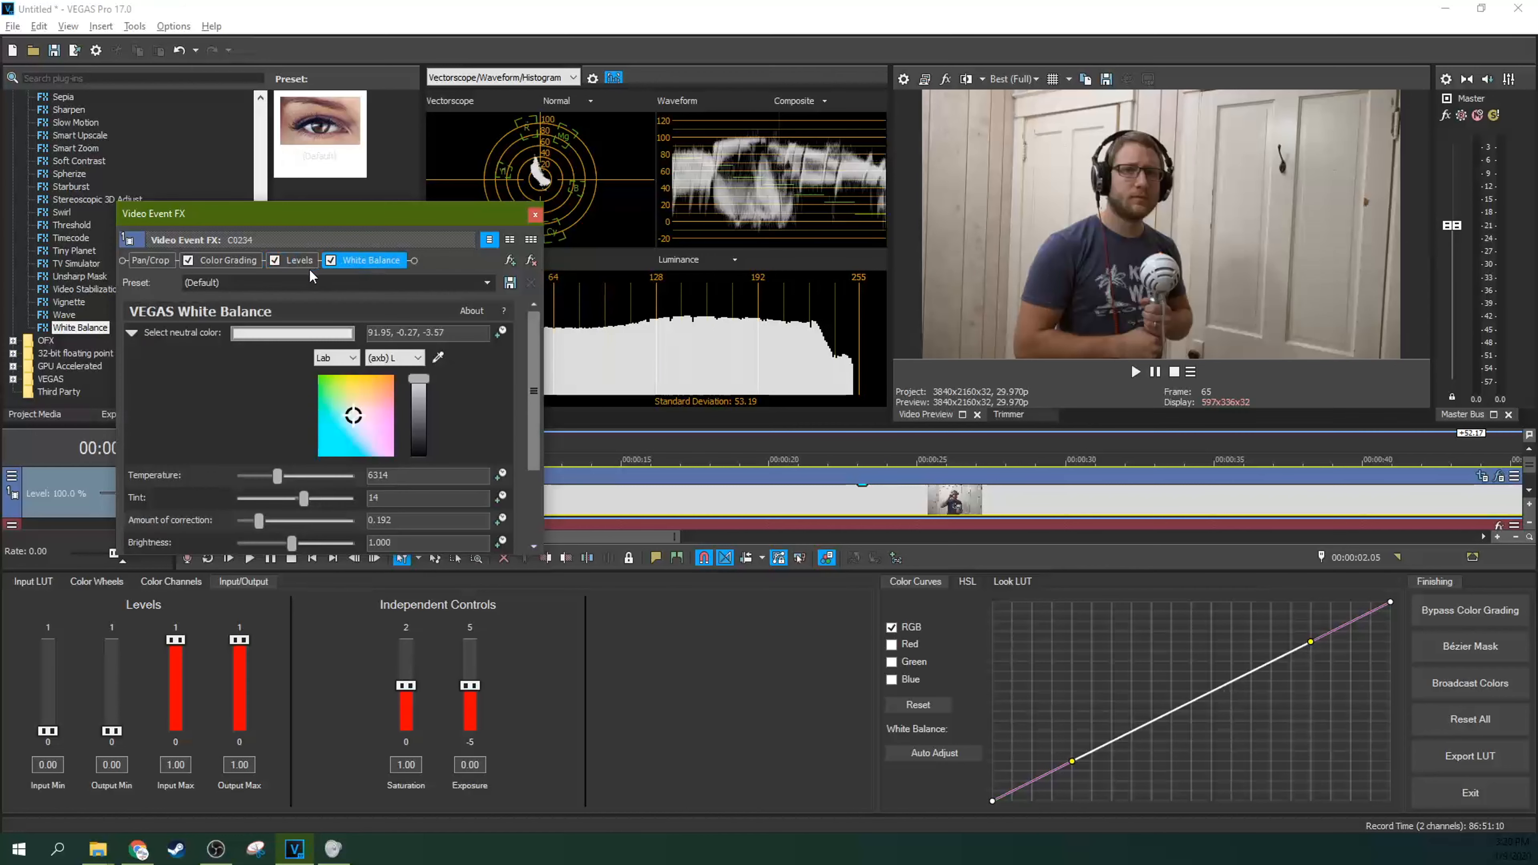
Step: Go back to the close-up pan/crop keyframe at the clip's start and examine the white surface in the video scopes
{"action": "left_click", "coordinate": [167, 260]}
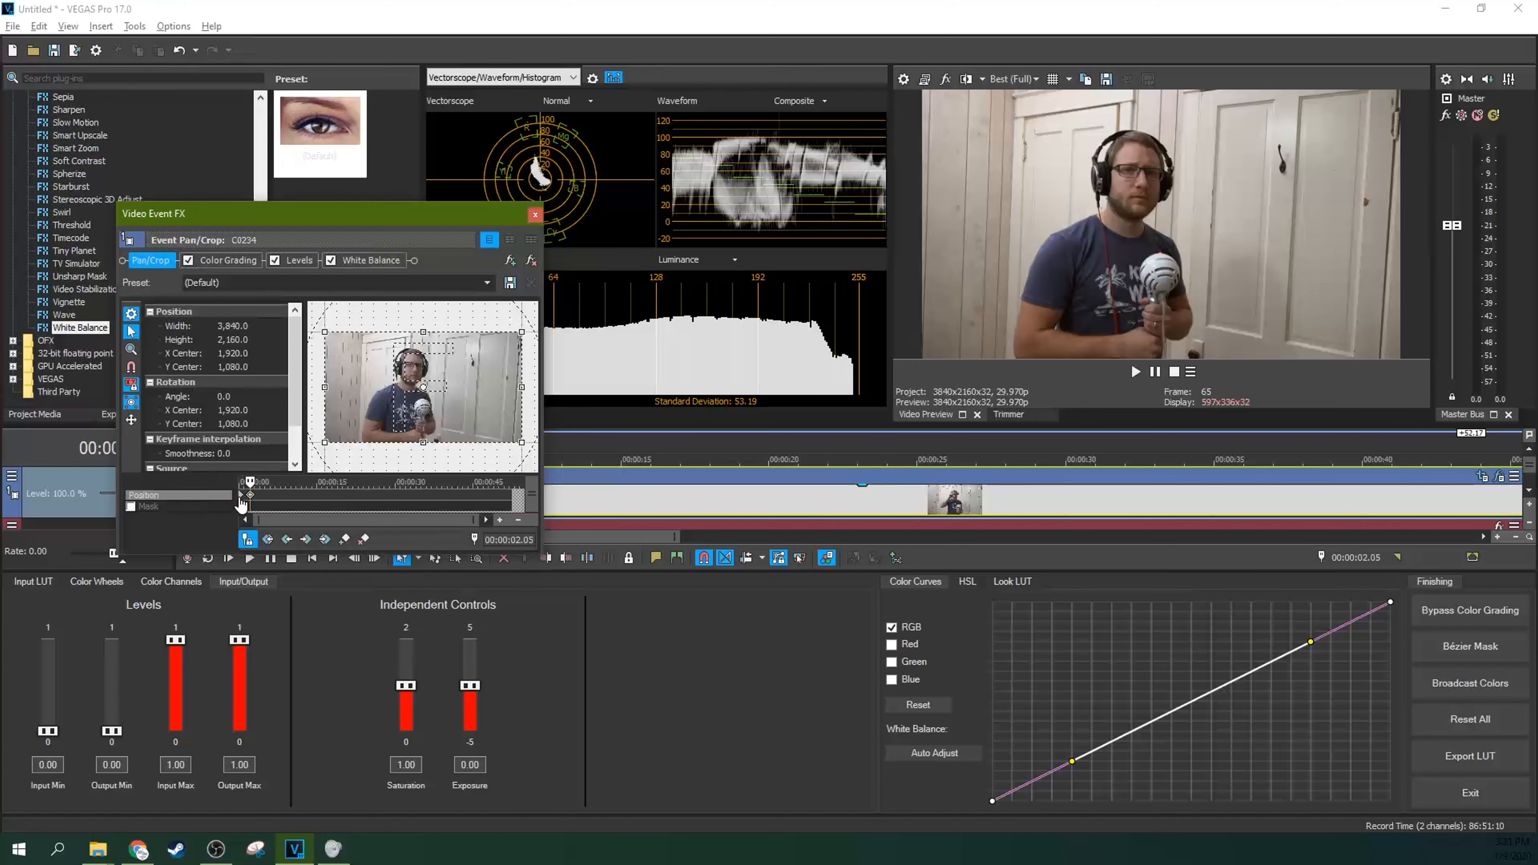
{"action": "left_click", "coordinate": [242, 502]}
{"action": "left_click_drag", "start_coordinate": [421, 212], "coordinate": [390, 306]}
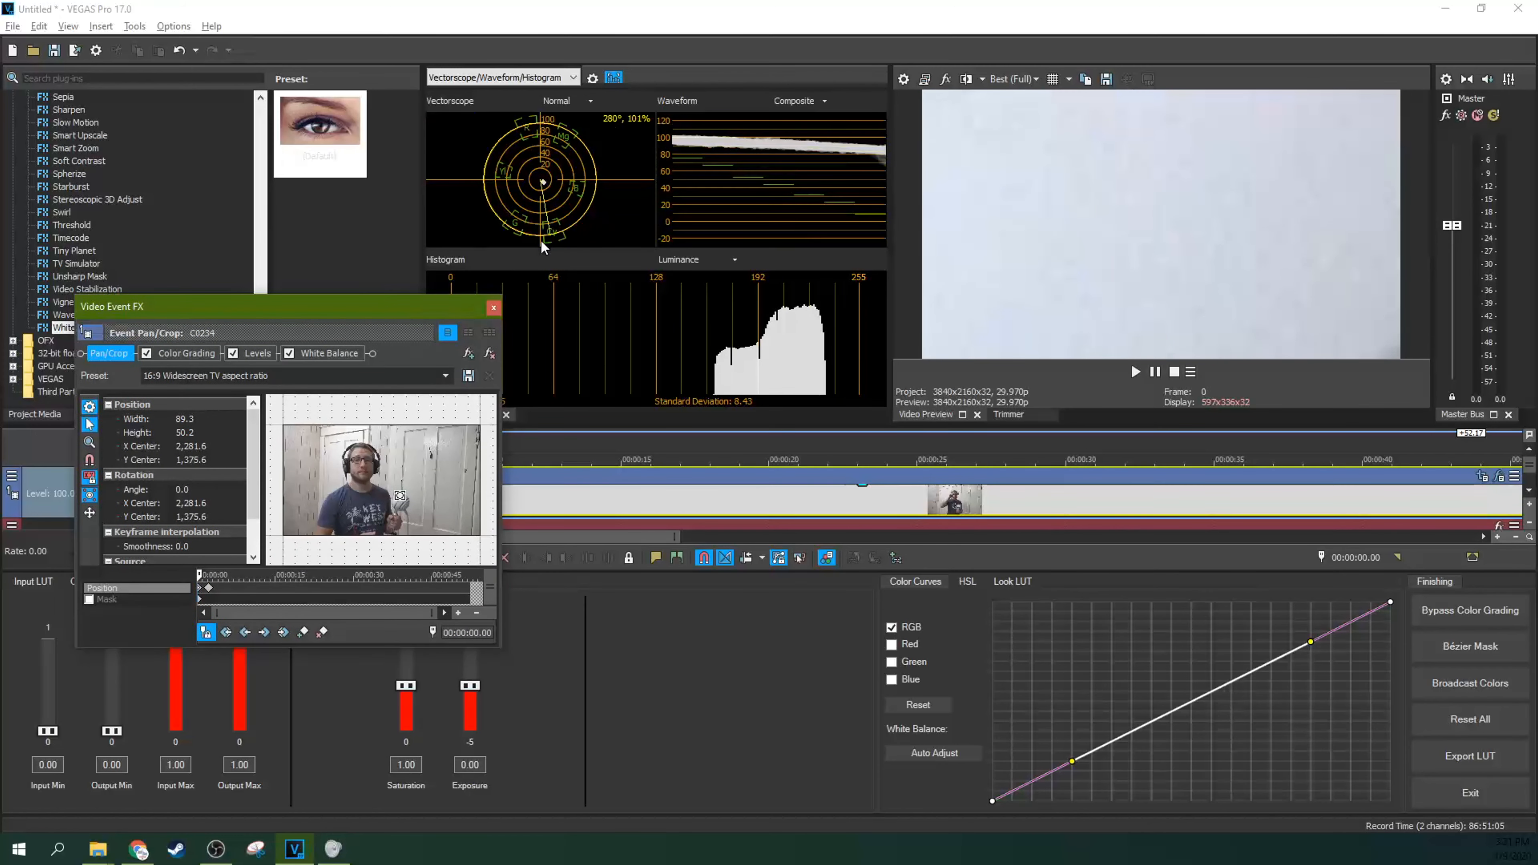
{"action": "left_click_drag", "start_coordinate": [452, 303], "coordinate": [461, 299]}
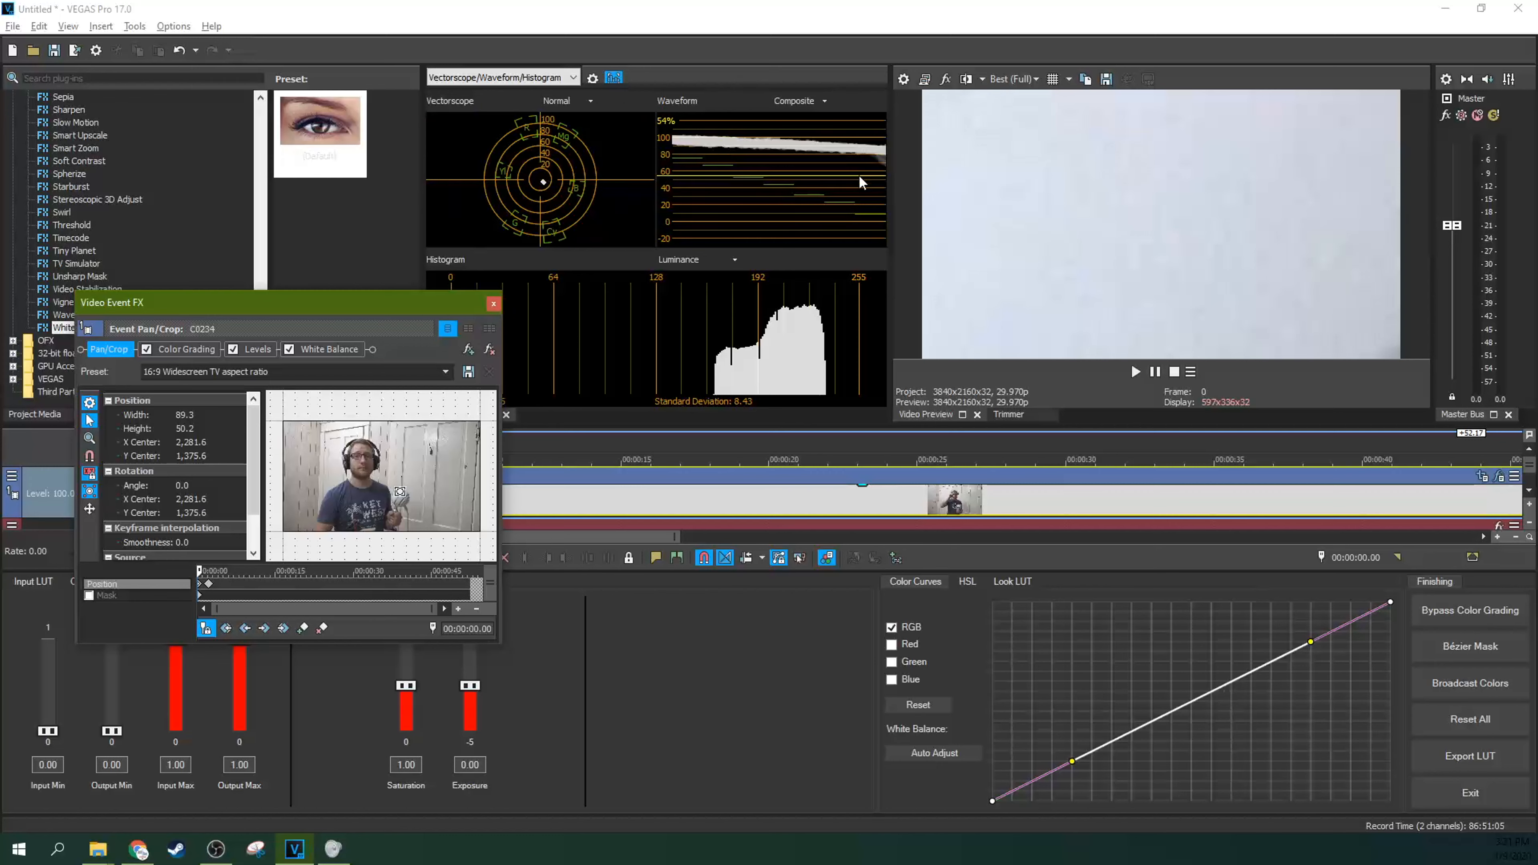
{"action": "left_click", "coordinate": [324, 352]}
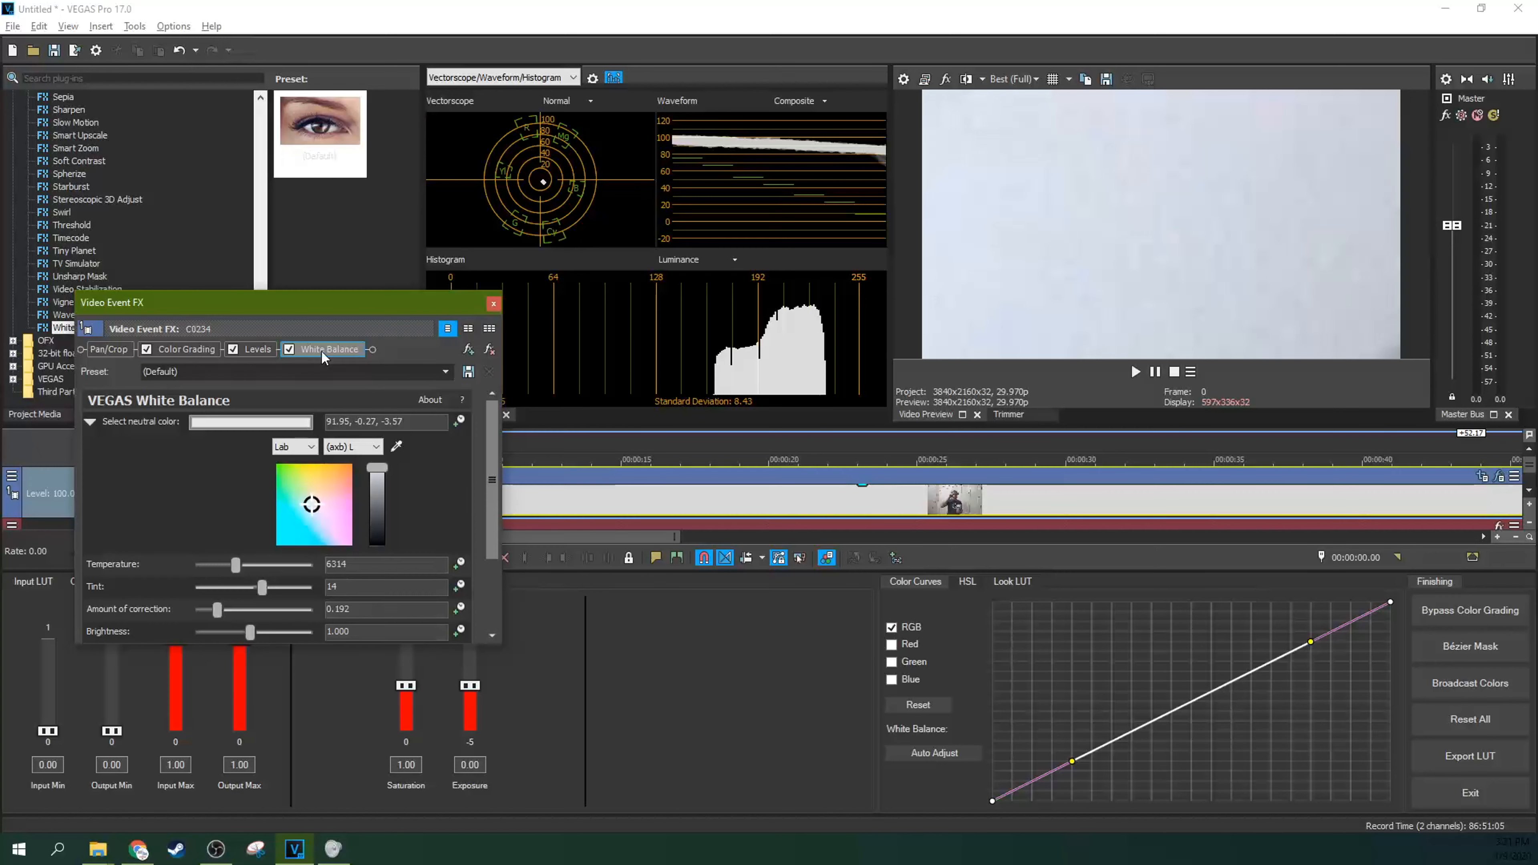
Step: Add a pan/crop keyframe at 00:00:05.02 zoomed in on the forearm skin, about 293 wide by 165 high, and close the effects window
{"action": "left_click", "coordinate": [124, 346]}
{"action": "left_click", "coordinate": [223, 581]}
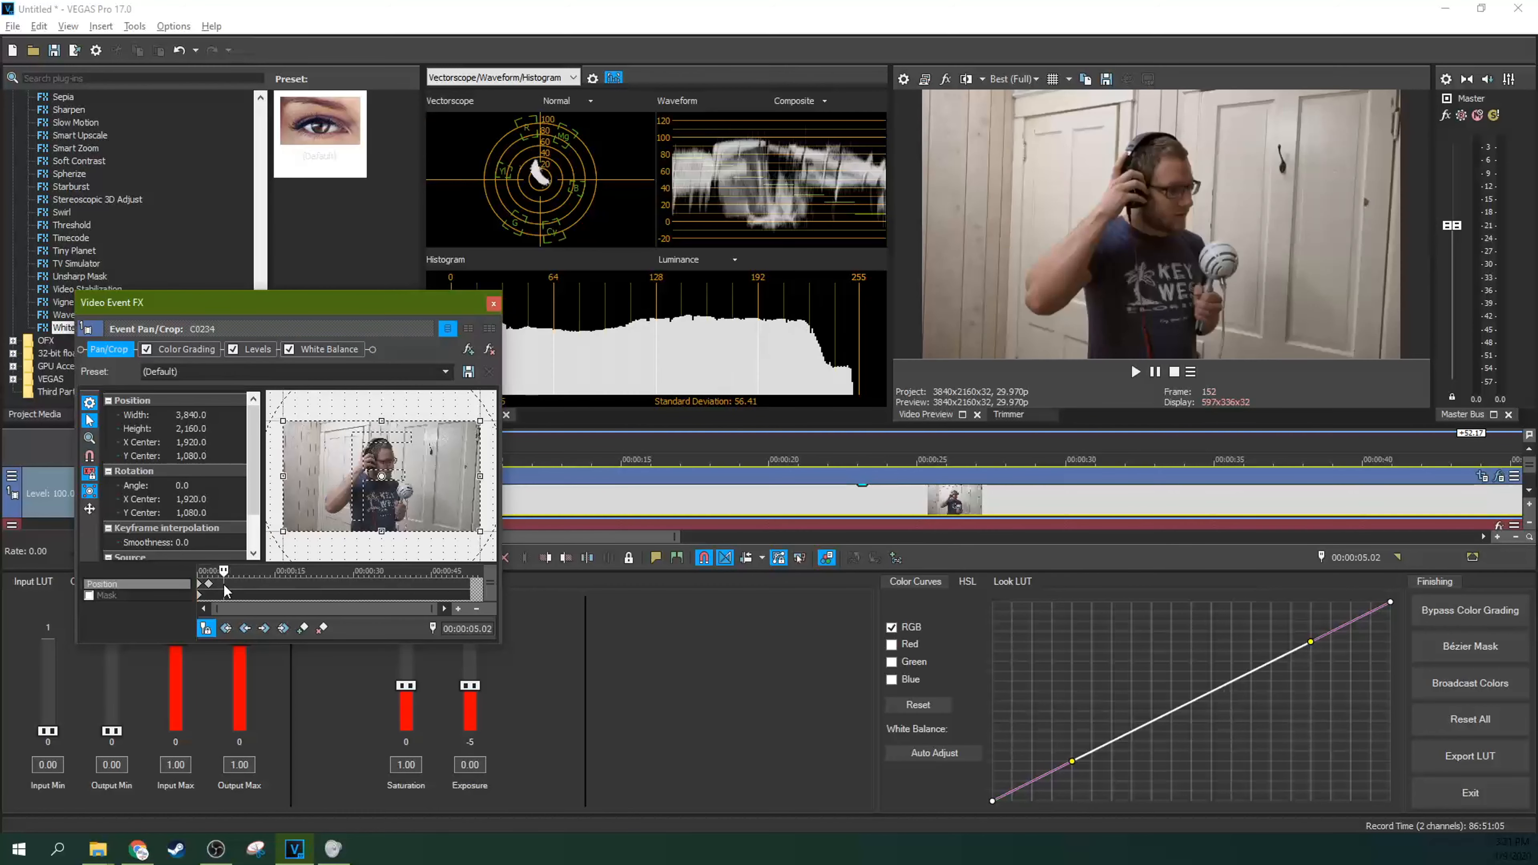
{"action": "left_click_drag", "start_coordinate": [484, 420], "coordinate": [350, 484]}
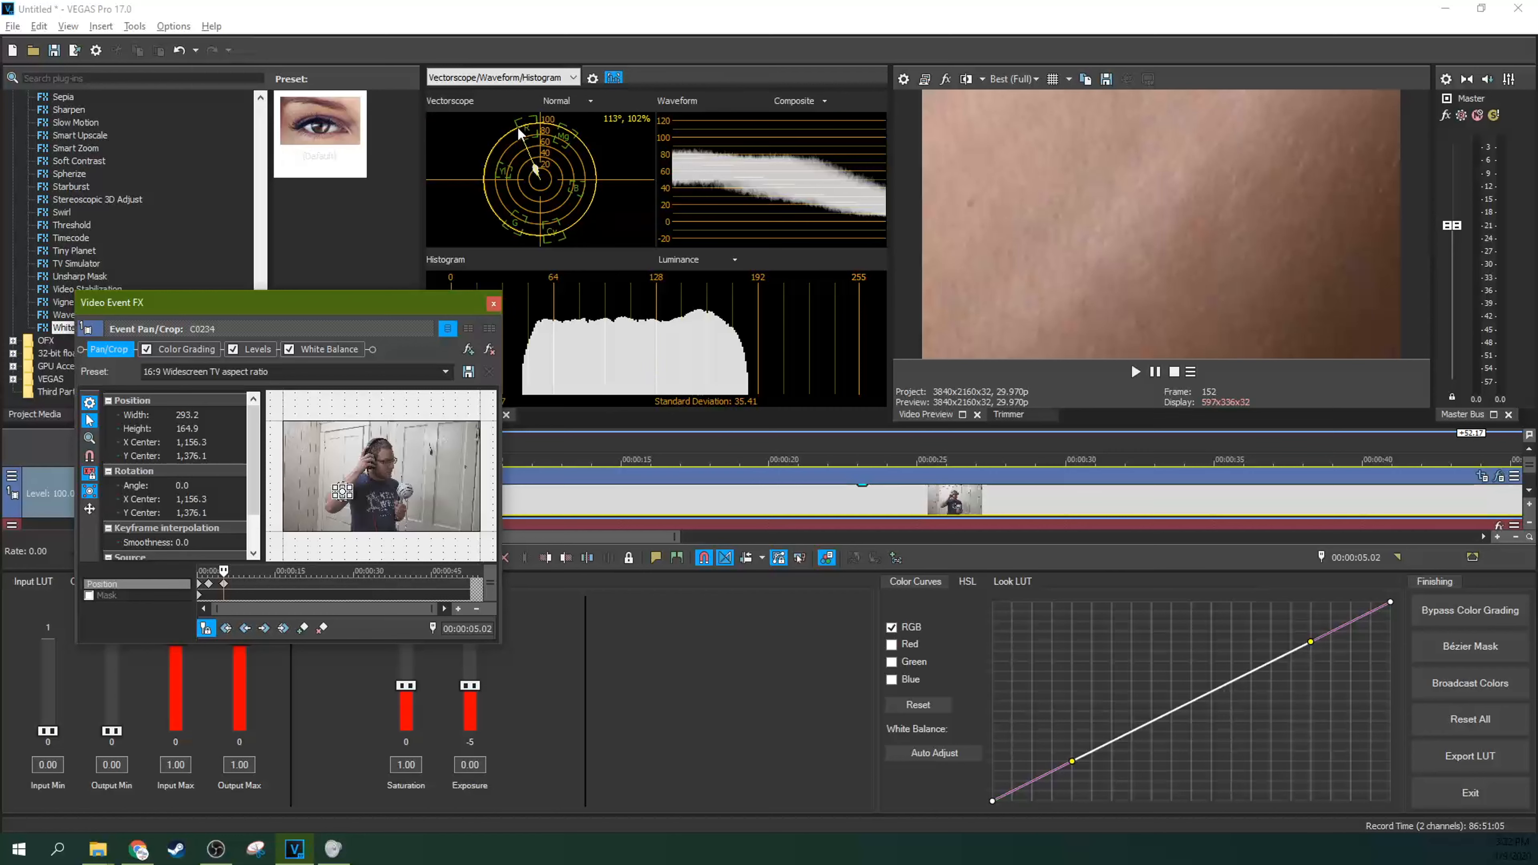
{"action": "left_click", "coordinate": [493, 304]}
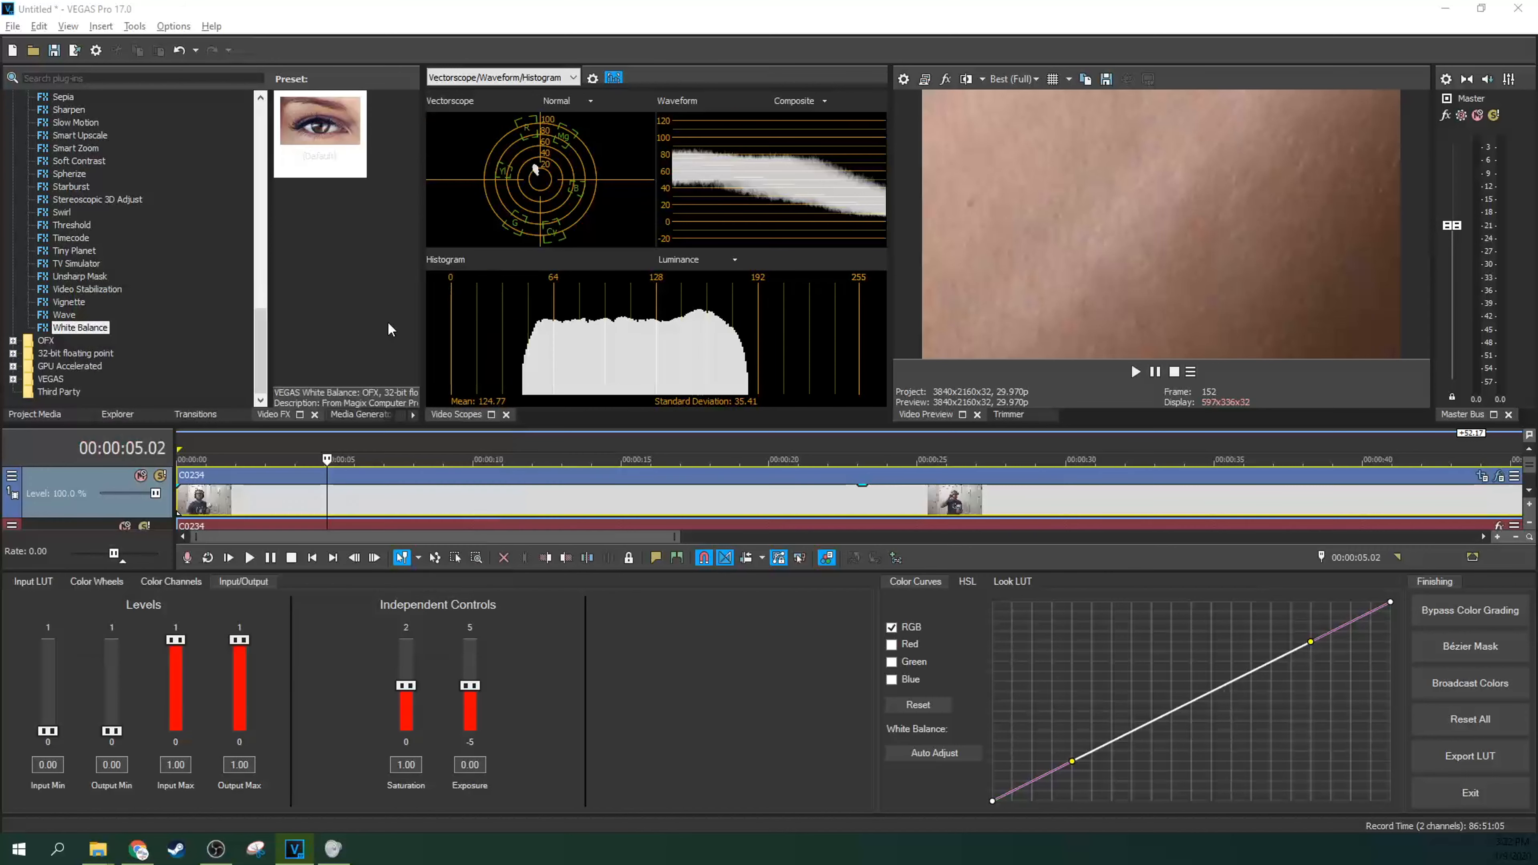
Step: Show the grading color wheels and shift Gamma to about R 1.035, G 1.006, B 0.986 for the skin close-up
{"action": "left_click", "coordinate": [171, 582]}
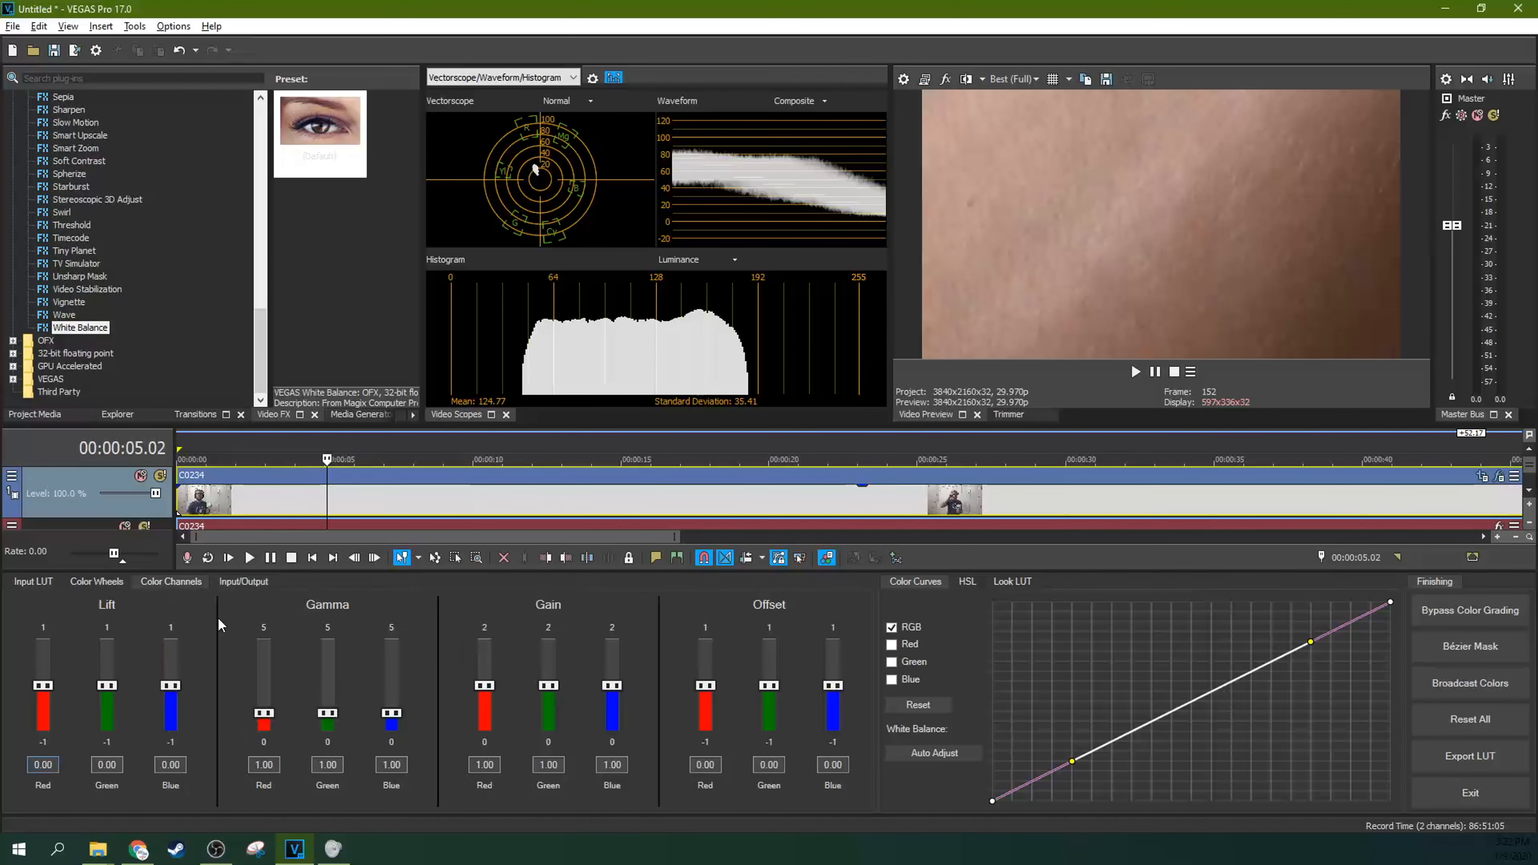
{"action": "left_click", "coordinate": [97, 583]}
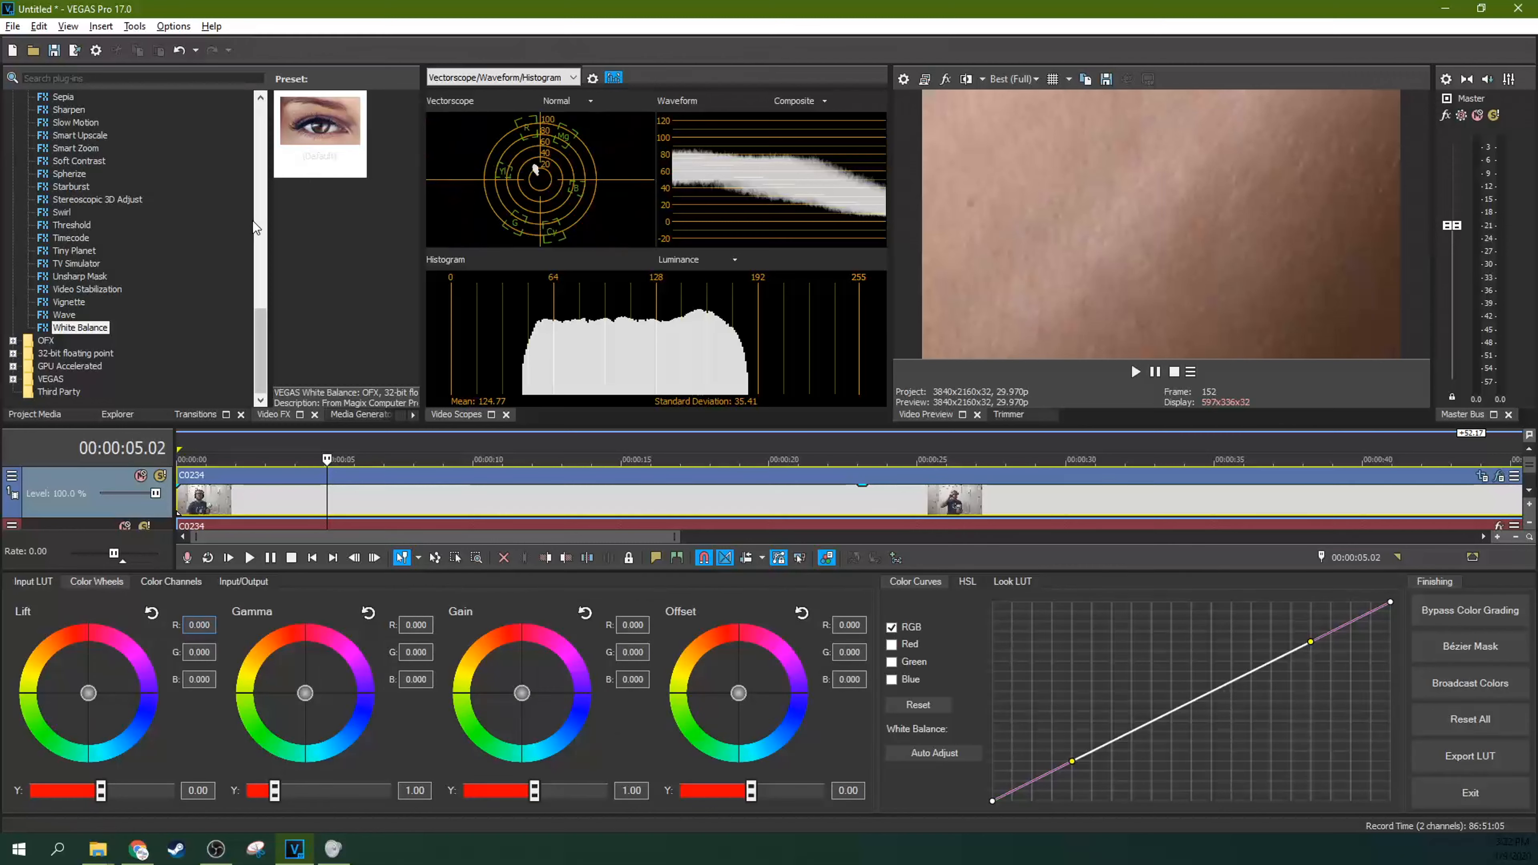
{"action": "left_click_drag", "start_coordinate": [261, 336], "coordinate": [262, 257]}
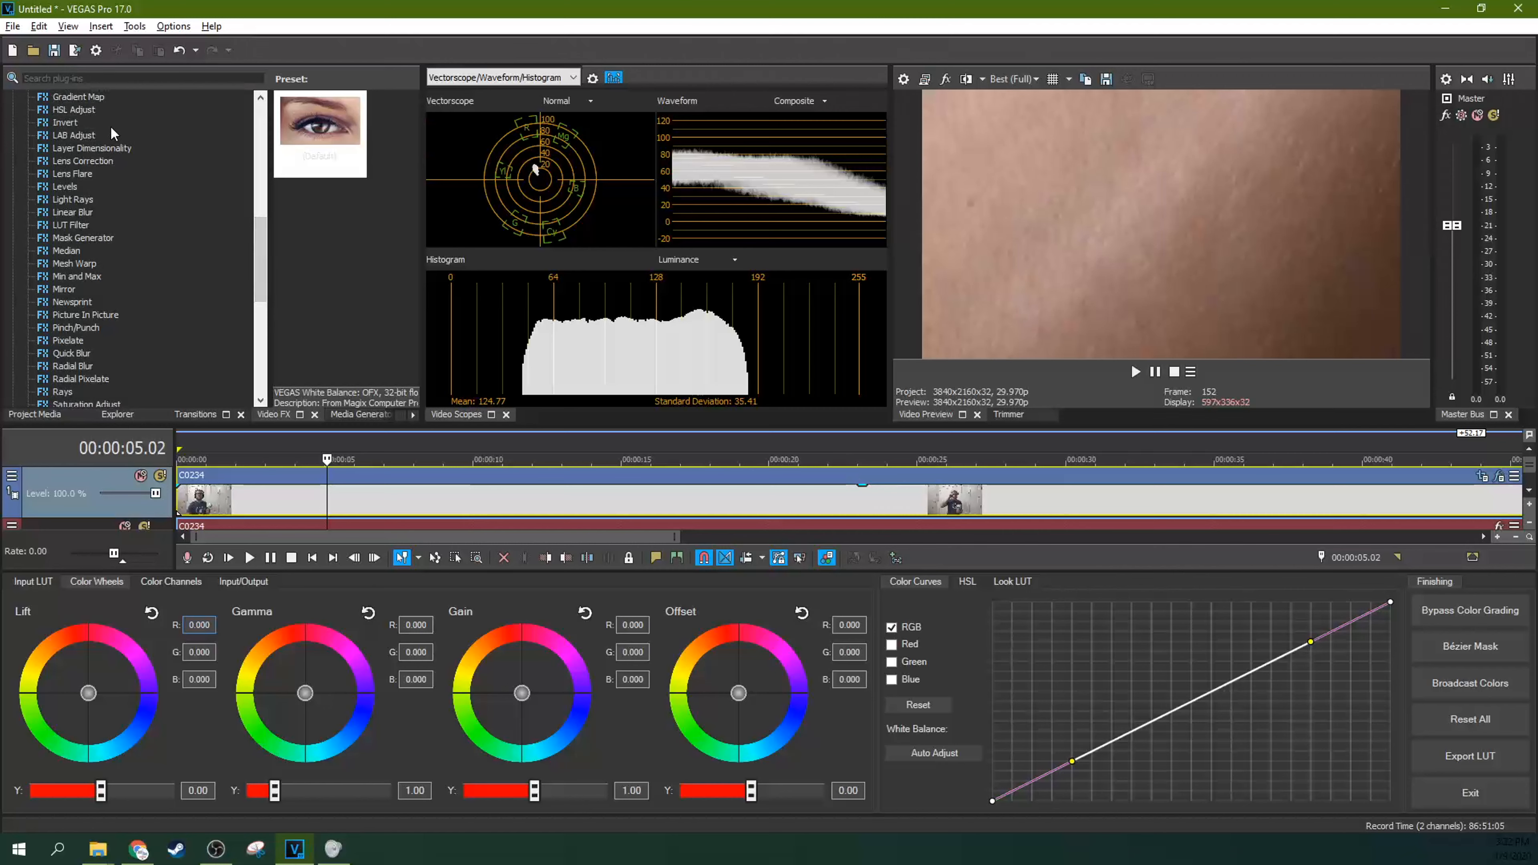
{"action": "left_click_drag", "start_coordinate": [255, 271], "coordinate": [253, 195]}
{"action": "left_click", "coordinate": [59, 163]}
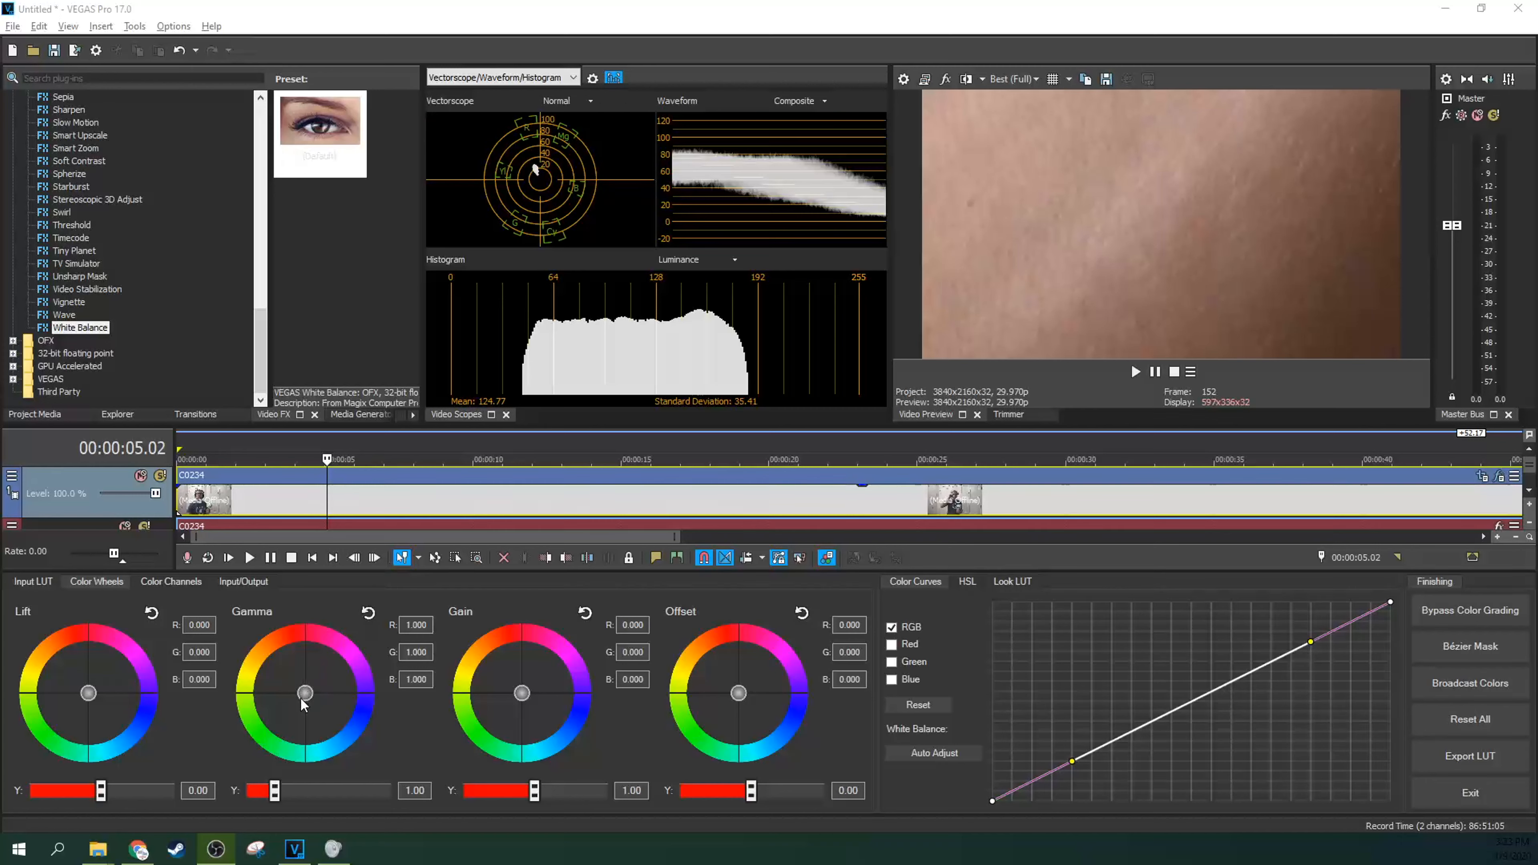
{"action": "left_click_drag", "start_coordinate": [304, 696], "coordinate": [302, 698]}
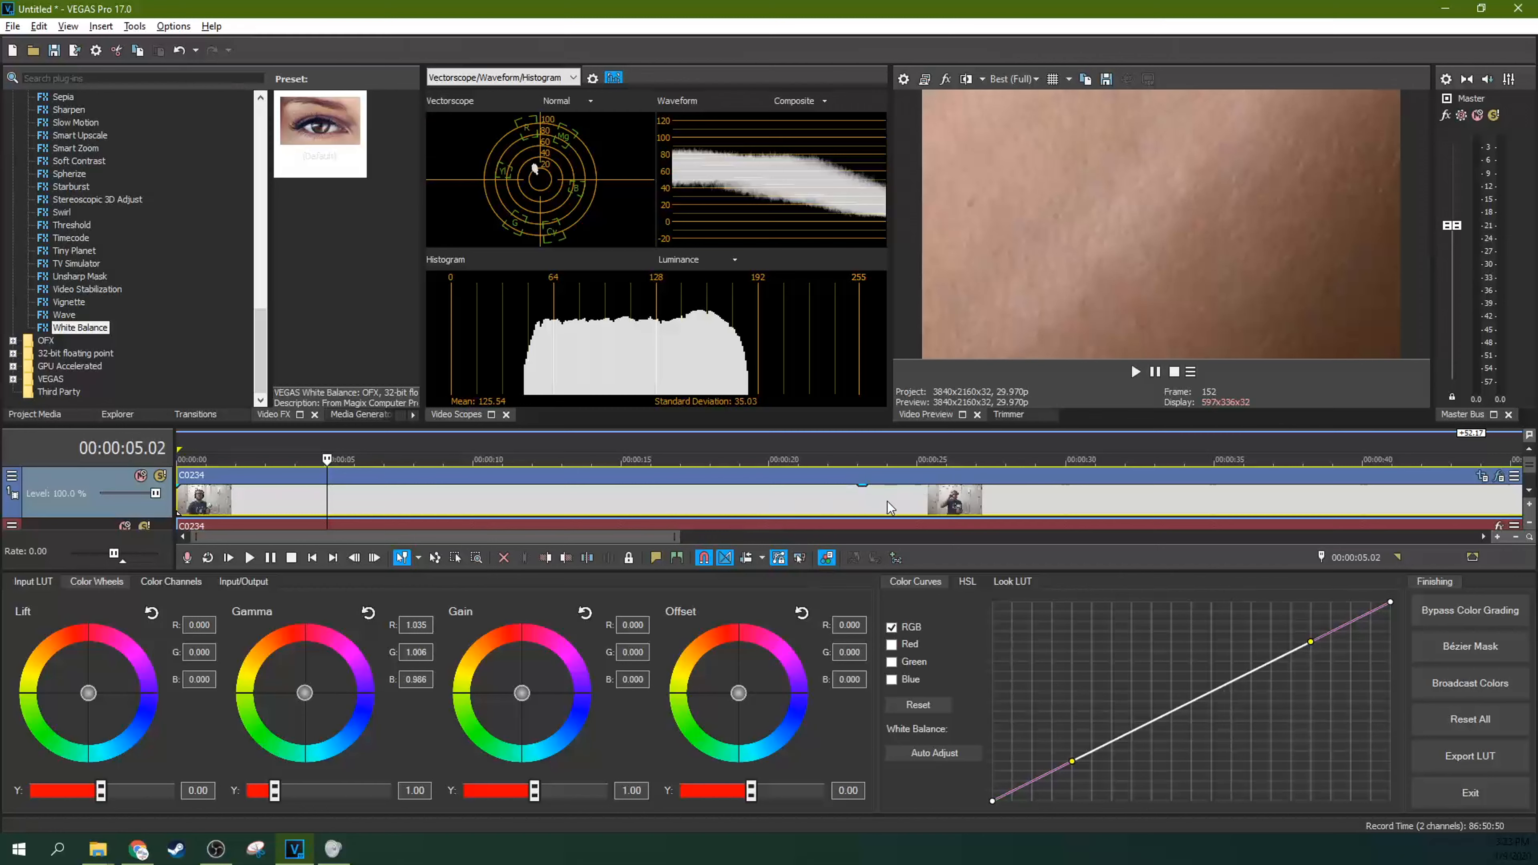
Step: Compare the full-frame pan/crop keyframe at 00:00:02.05 with the skin close-up keyframe at 00:00:05.02 in the preview and scopes
{"action": "scroll", "coordinate": [507, 522], "scroll_direction": "down", "scroll_amount": 3}
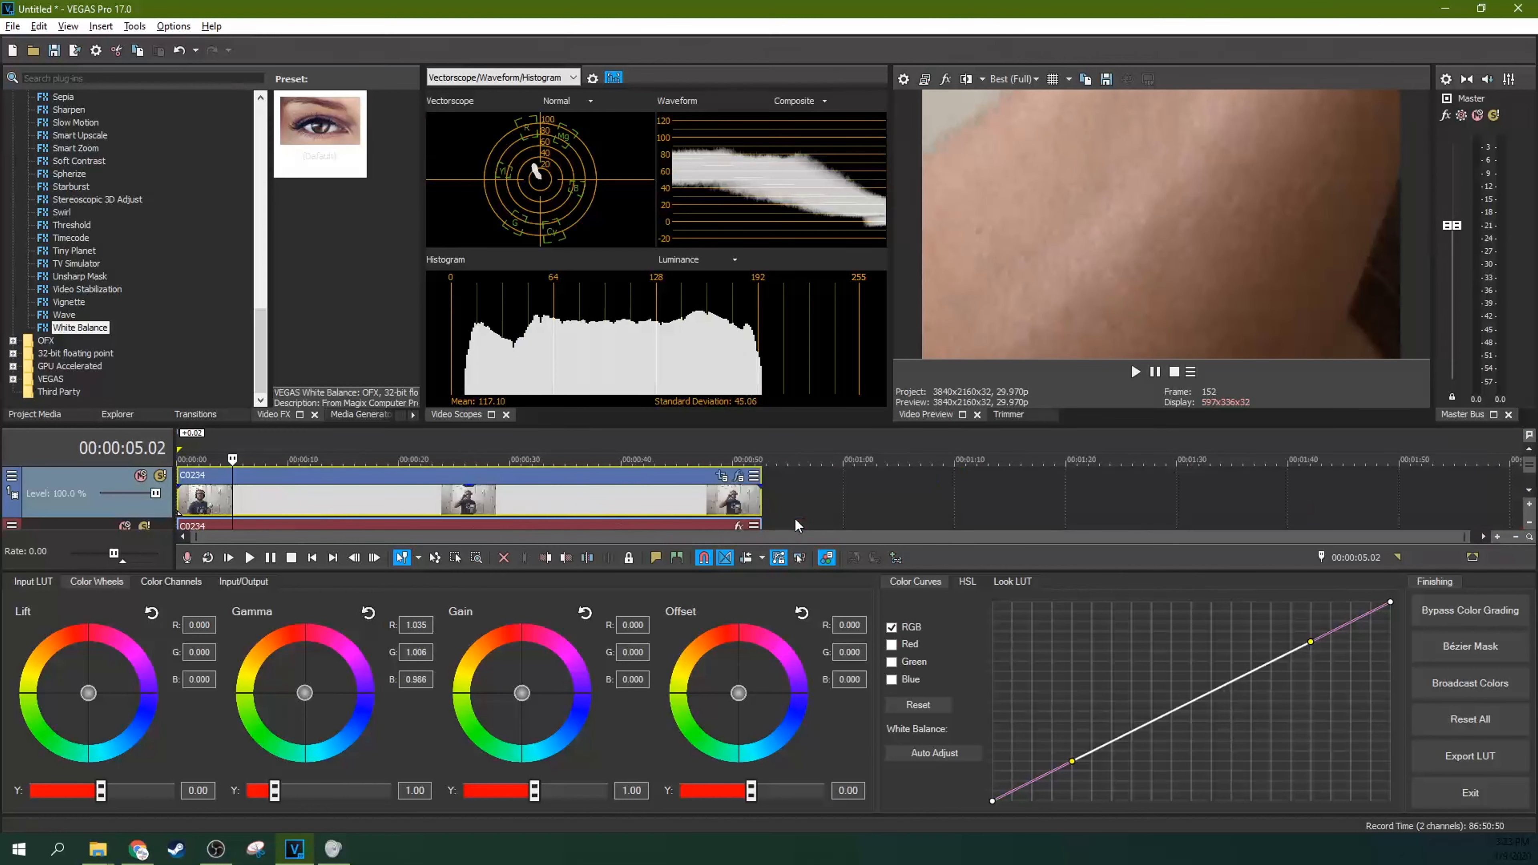
{"action": "left_click", "coordinate": [721, 478]}
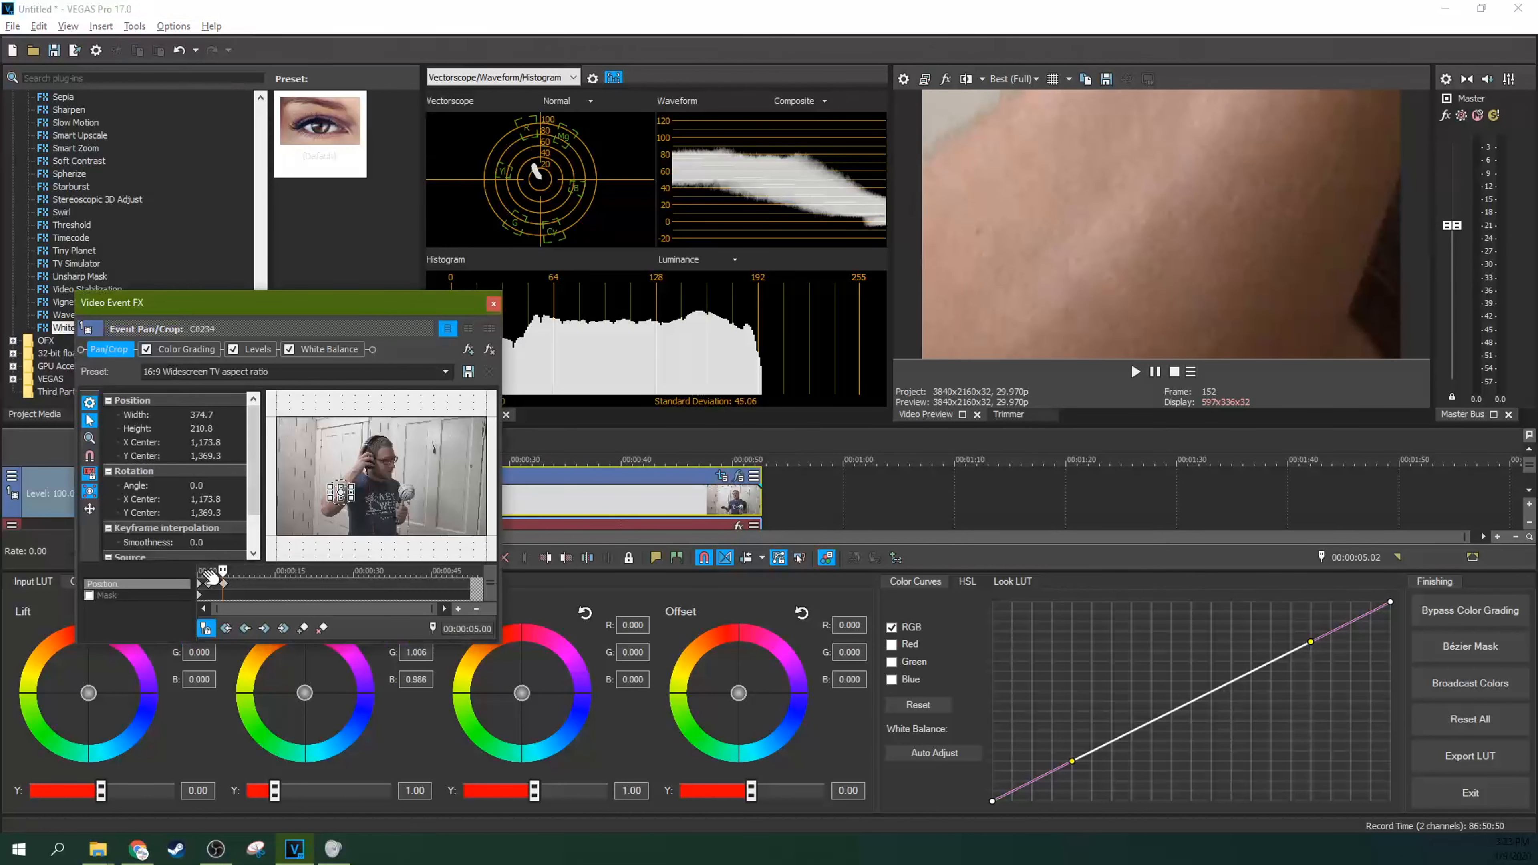
{"action": "left_click", "coordinate": [208, 584]}
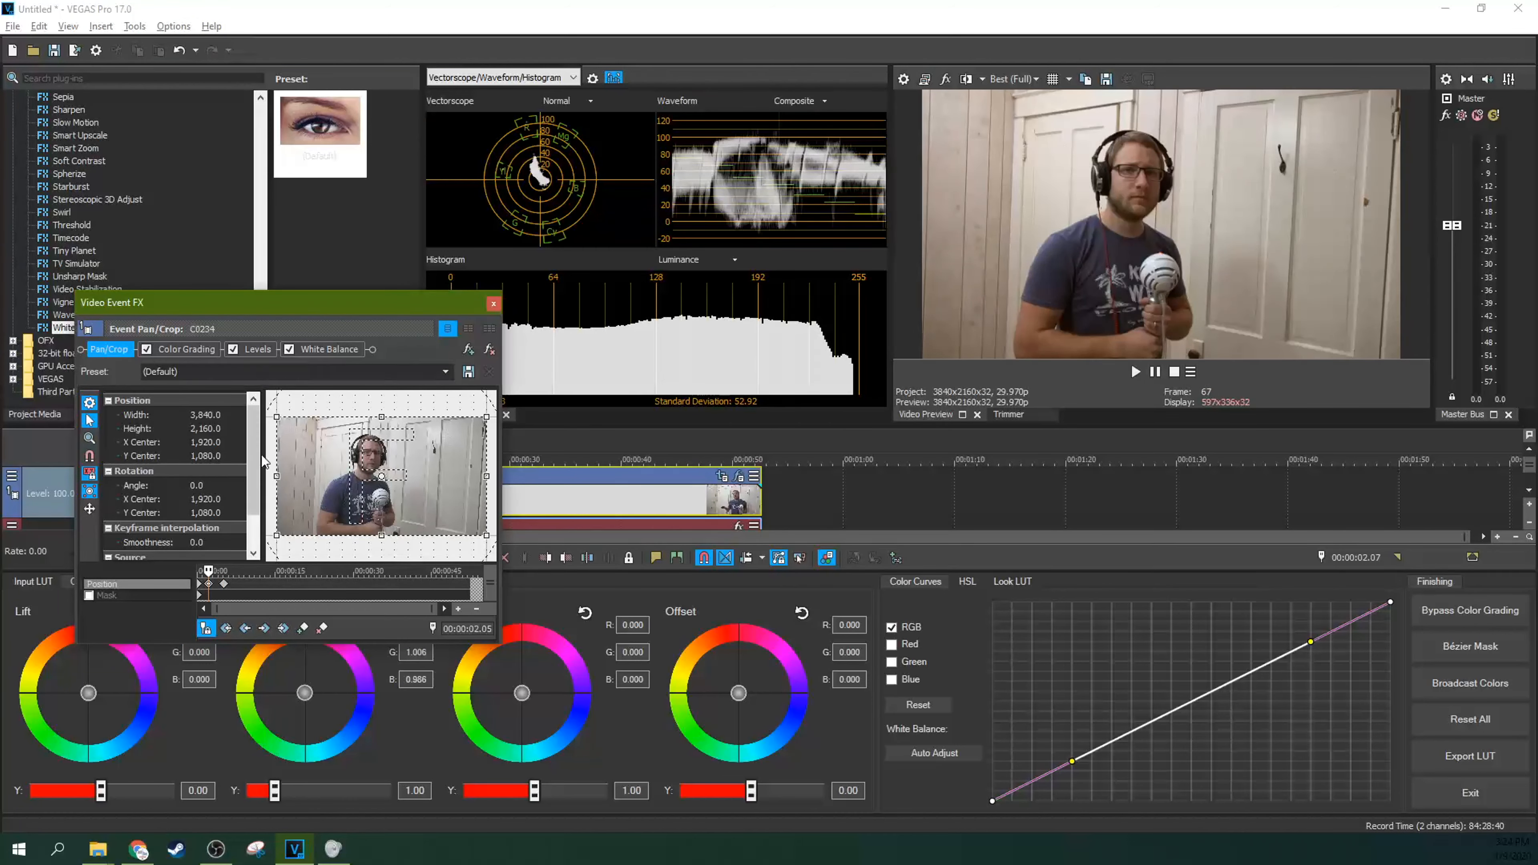
{"action": "left_click", "coordinate": [223, 584]}
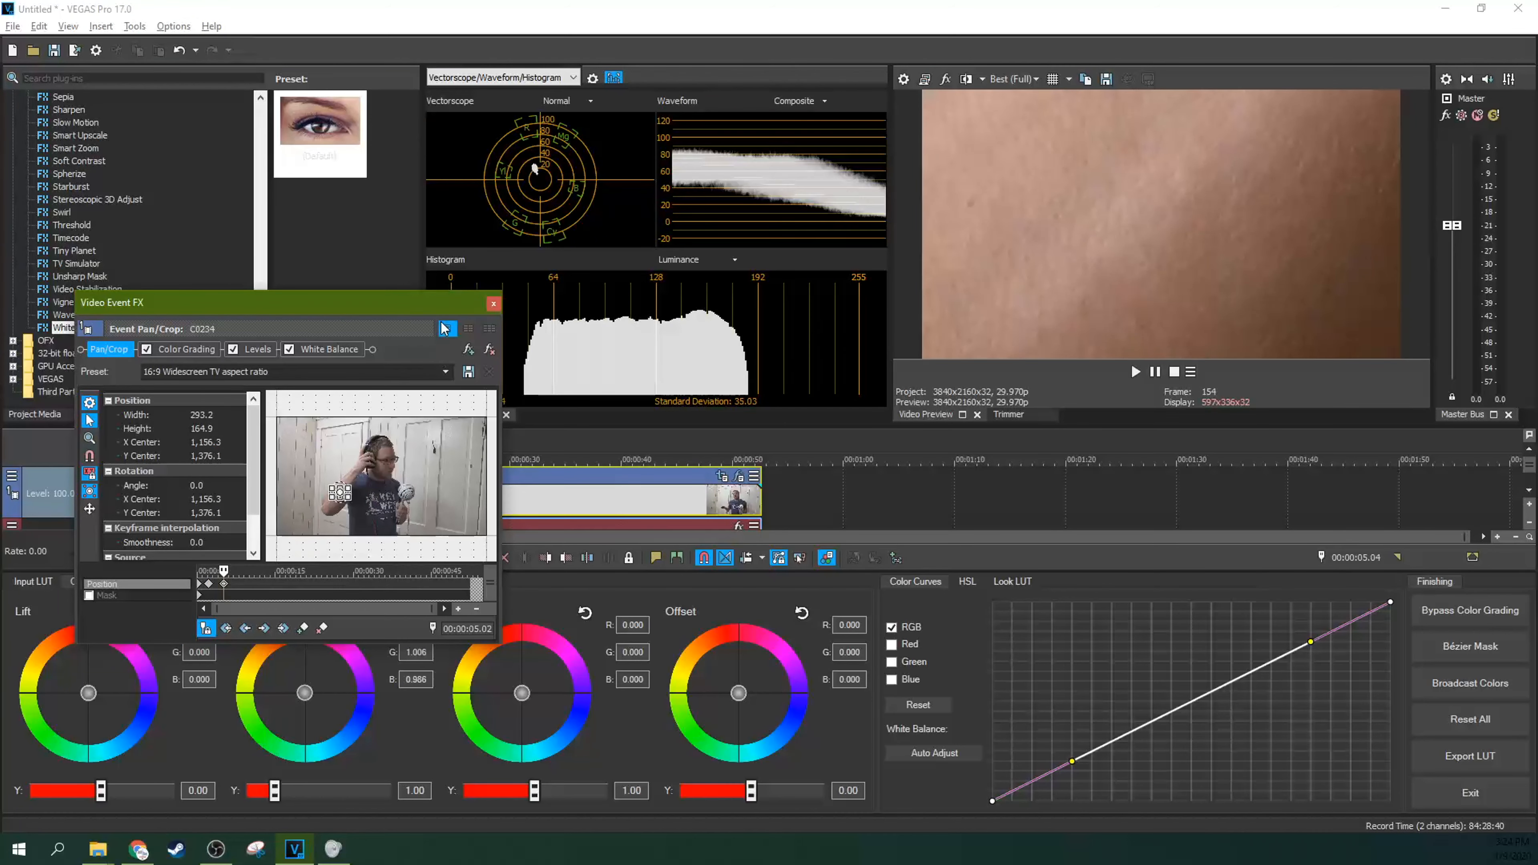
{"action": "left_click_drag", "start_coordinate": [426, 312], "coordinate": [728, 314]}
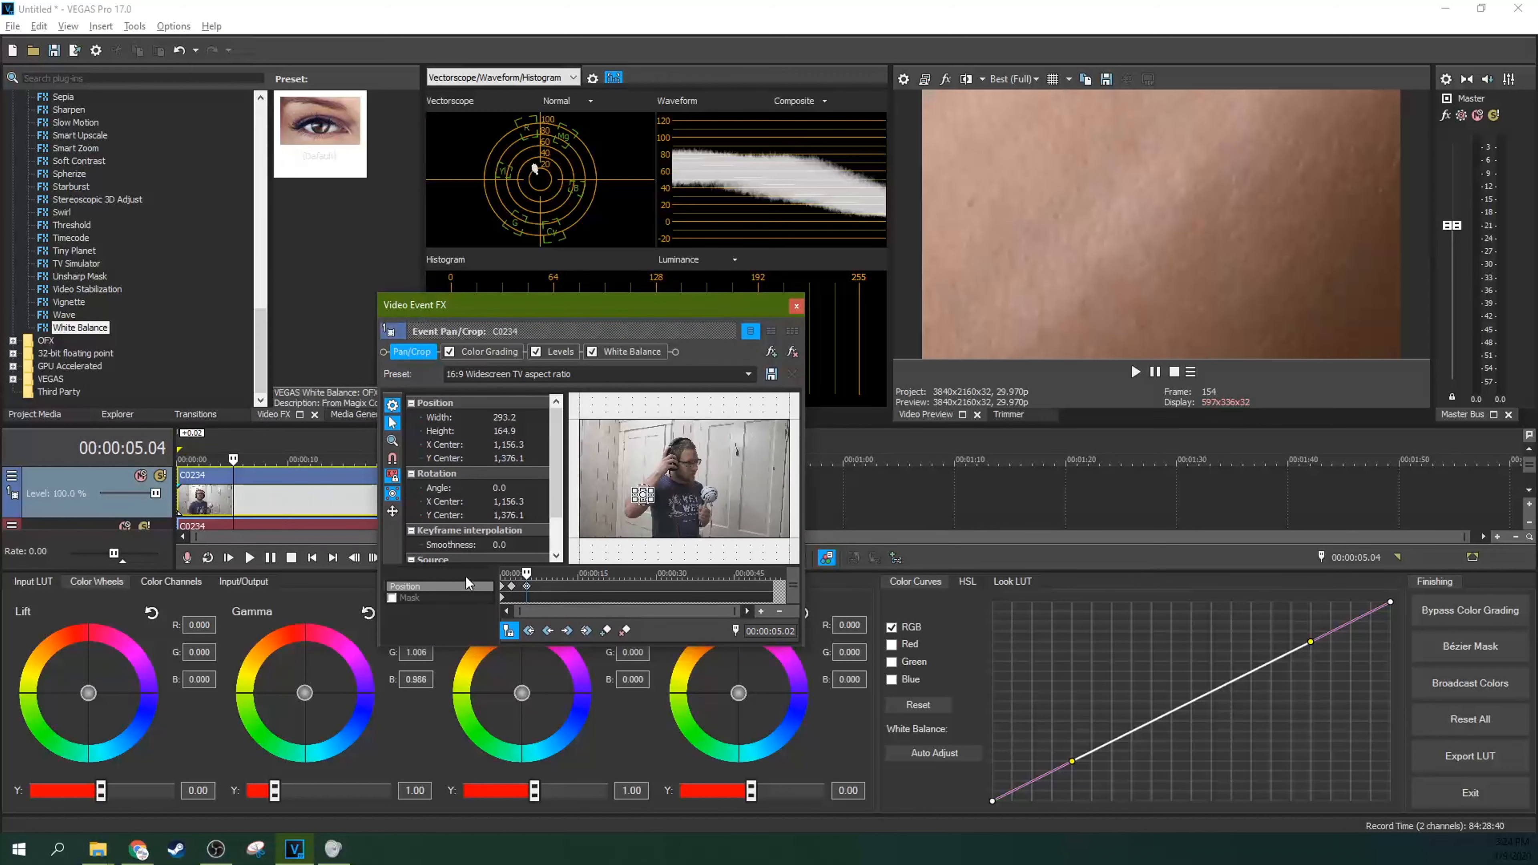
Step: Reset the Gamma wheel and shift it to about R 1.090, G 1.040, B 0.957 on the full frame
{"action": "left_click", "coordinate": [320, 620]}
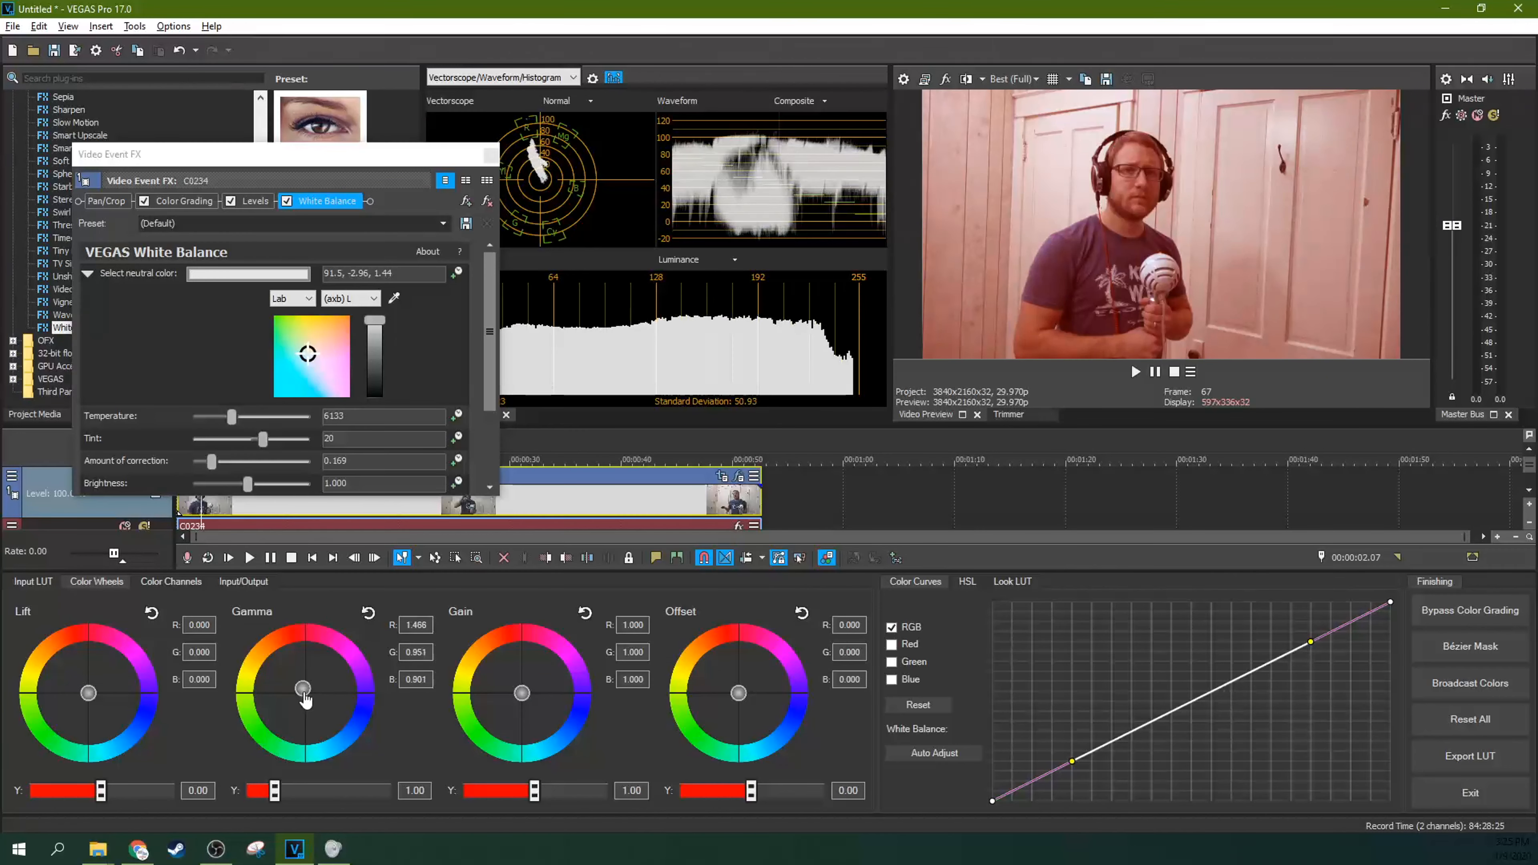
{"action": "mouse_move", "coordinate": [308, 702]}
{"action": "left_mouse_down"}
{"action": "mouse_move", "coordinate": [294, 622]}
{"action": "mouse_move", "coordinate": [270, 664]}
{"action": "mouse_move", "coordinate": [285, 730]}
{"action": "mouse_move", "coordinate": [359, 763]}
{"action": "mouse_move", "coordinate": [321, 762]}
{"action": "mouse_move", "coordinate": [319, 683]}
{"action": "mouse_move", "coordinate": [339, 657]}
{"action": "mouse_move", "coordinate": [340, 690]}
{"action": "mouse_move", "coordinate": [306, 700]}
{"action": "left_mouse_up"}
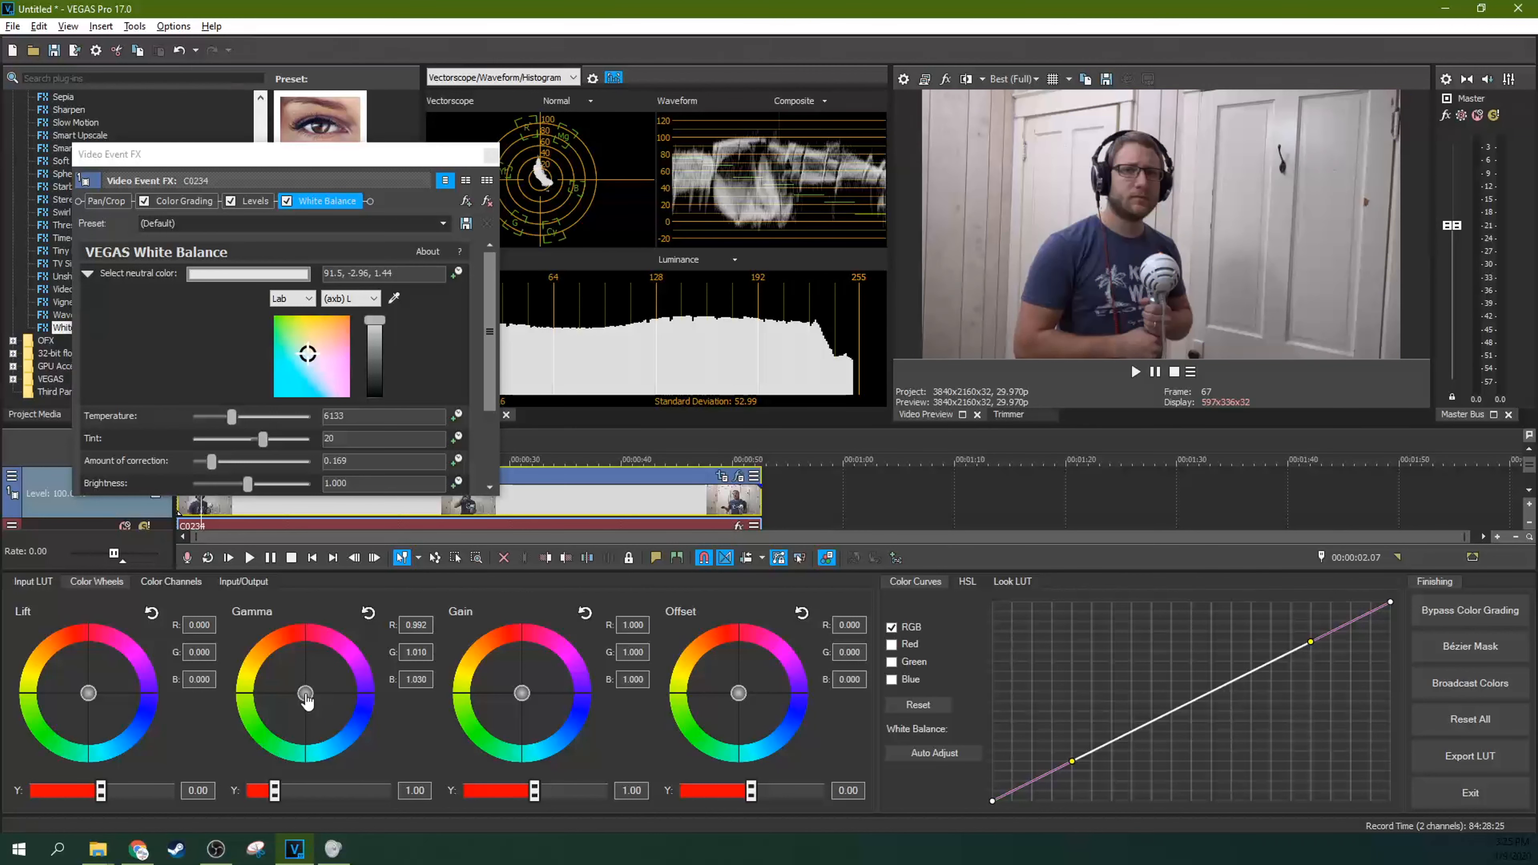
{"action": "left_click", "coordinate": [368, 613]}
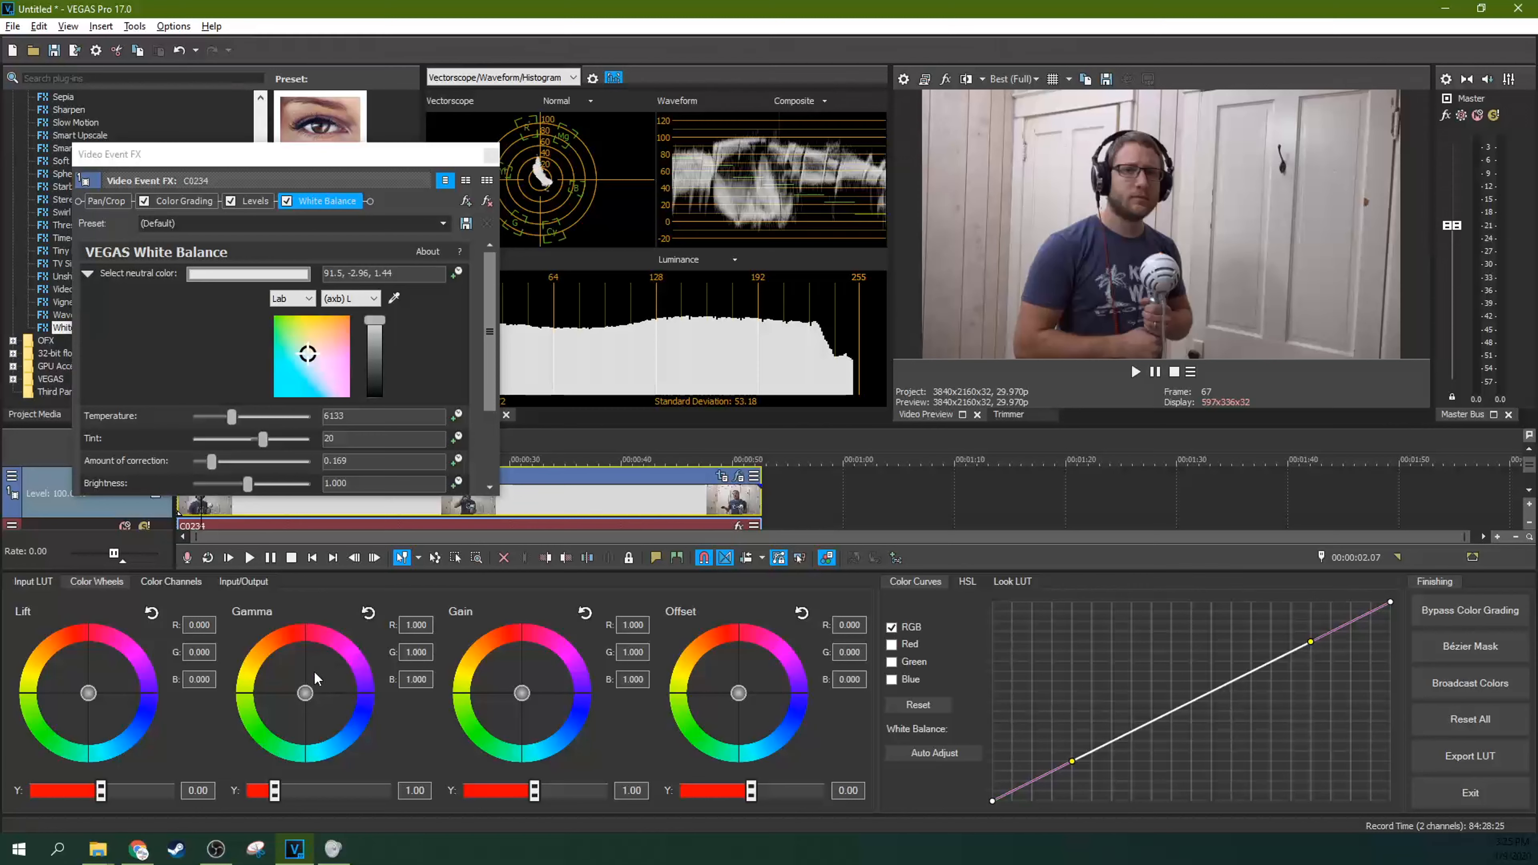
{"action": "left_click_drag", "start_coordinate": [304, 698], "coordinate": [304, 699]}
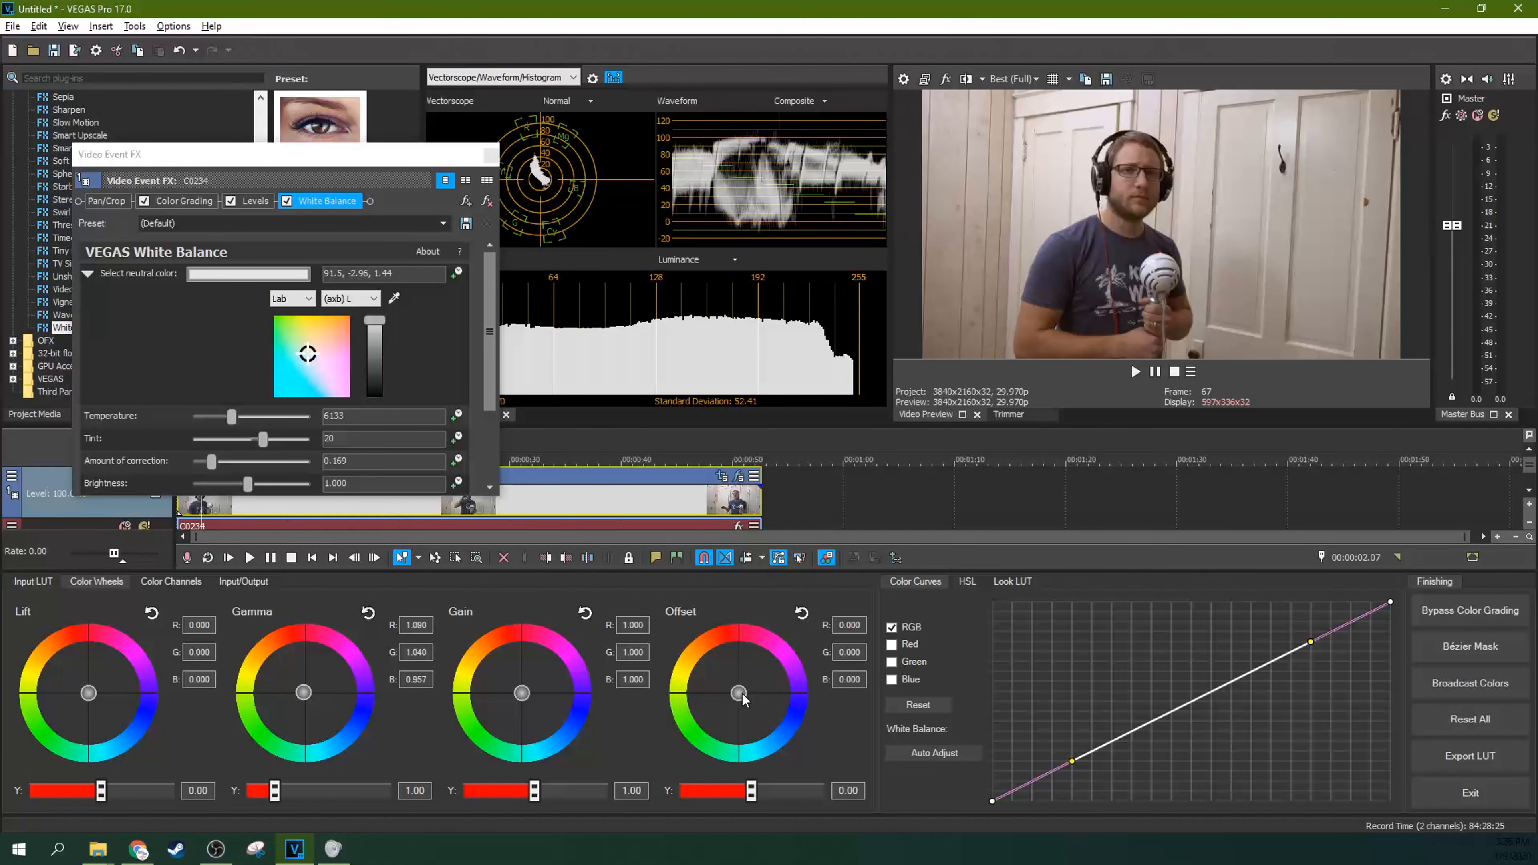
Step: Shift Gain to about R 0.987, G 0.999, B 1.019 and Lift to about R -0.008, G 0.003, B 0.007
{"action": "left_click_drag", "start_coordinate": [522, 694], "coordinate": [529, 703]}
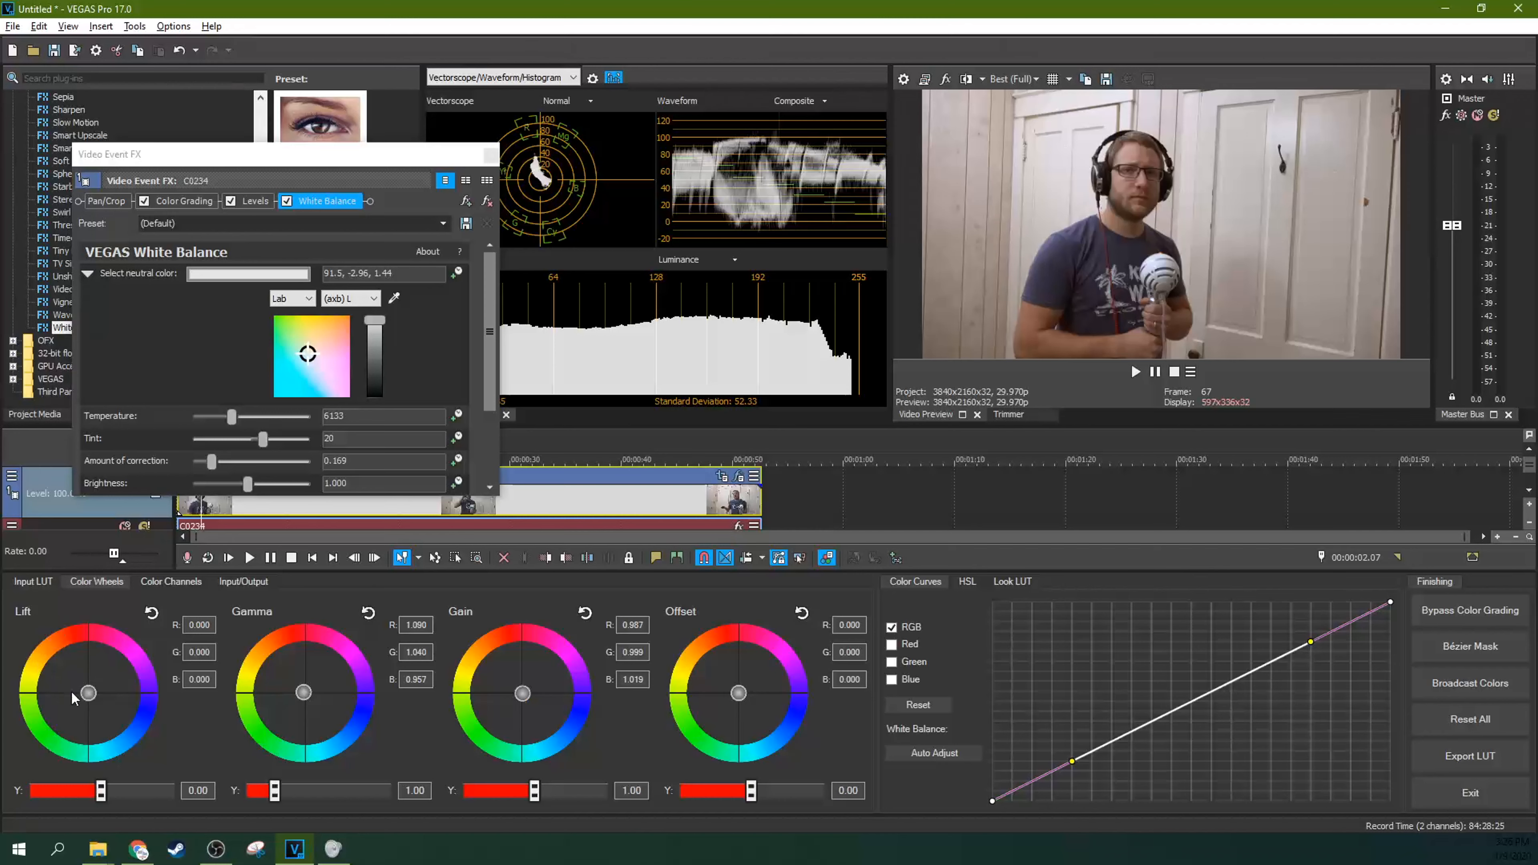
{"action": "left_click_drag", "start_coordinate": [88, 698], "coordinate": [90, 702]}
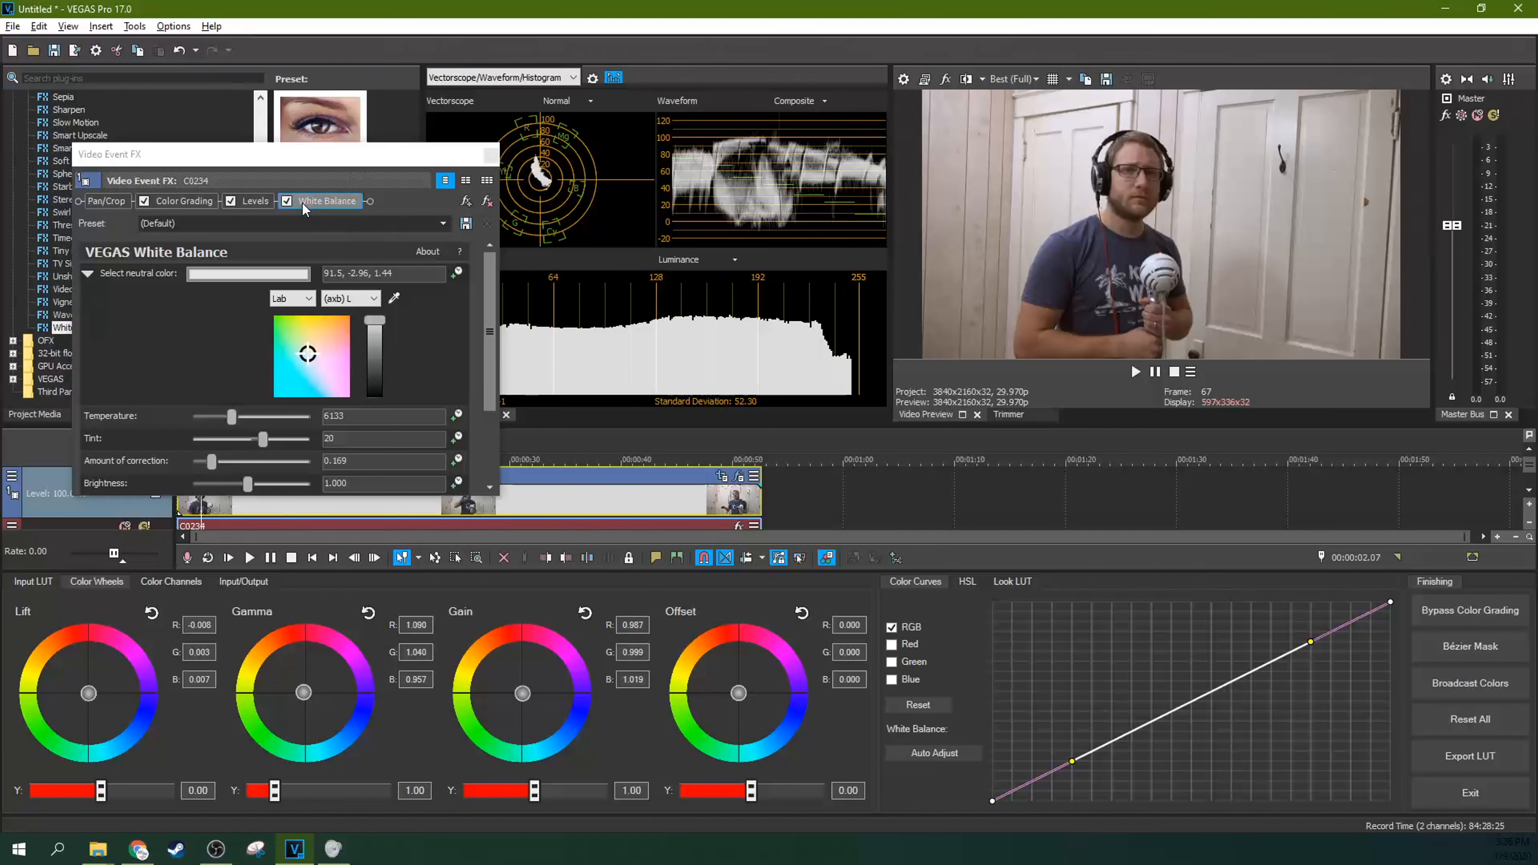
{"action": "left_click", "coordinate": [286, 206]}
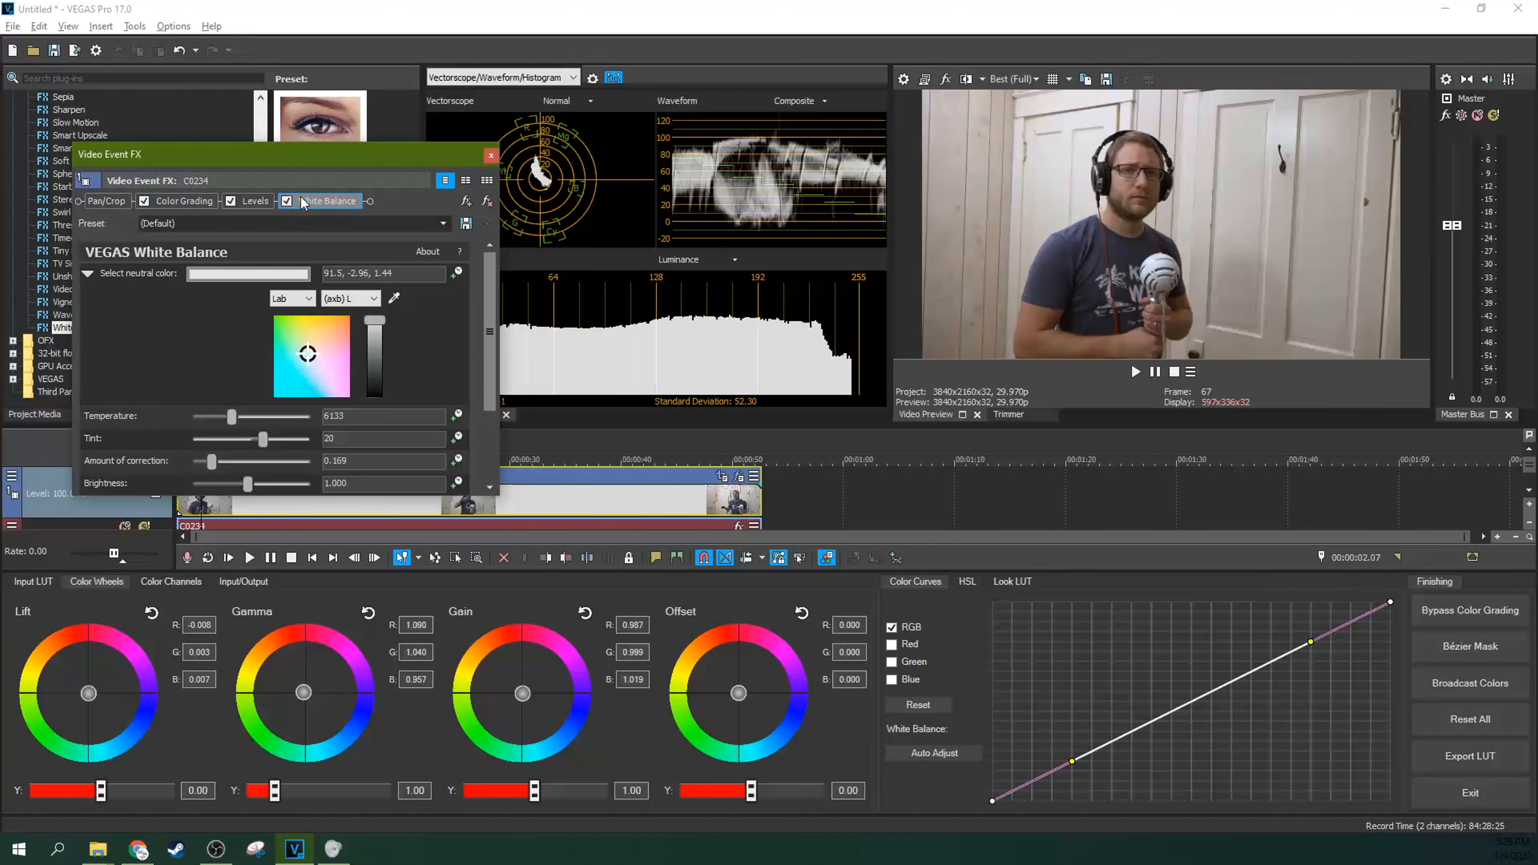
{"action": "left_click_drag", "start_coordinate": [341, 169], "coordinate": [670, 225]}
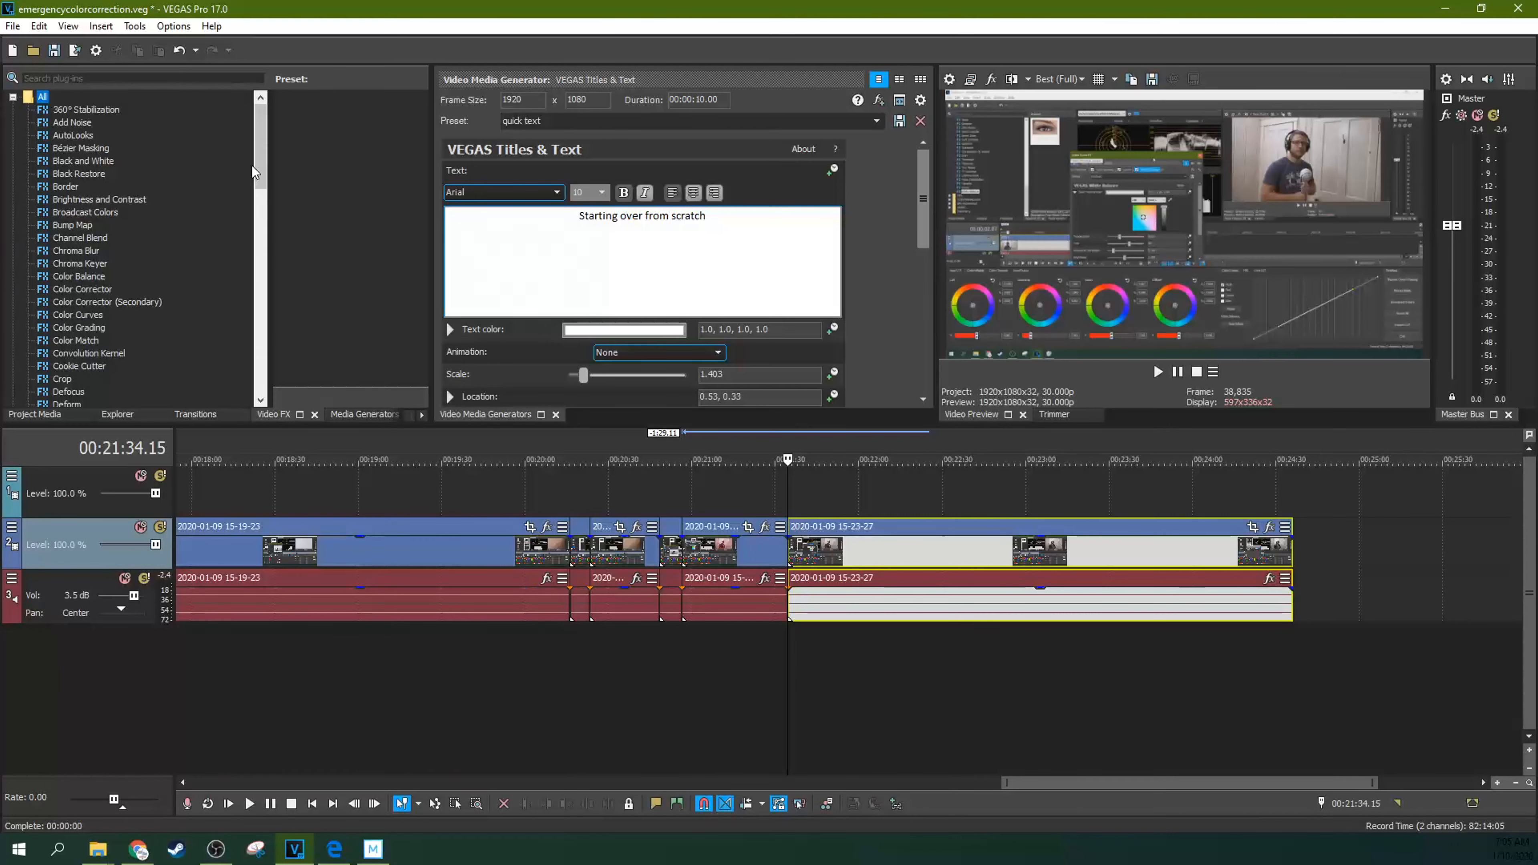
Step: Apply the Color Corrector effect with the (Default) preset to video track 2
{"action": "scroll", "coordinate": [269, 192], "scroll_direction": "down", "scroll_amount": 2}
{"action": "scroll", "coordinate": [268, 193], "scroll_direction": "up", "scroll_amount": 1}
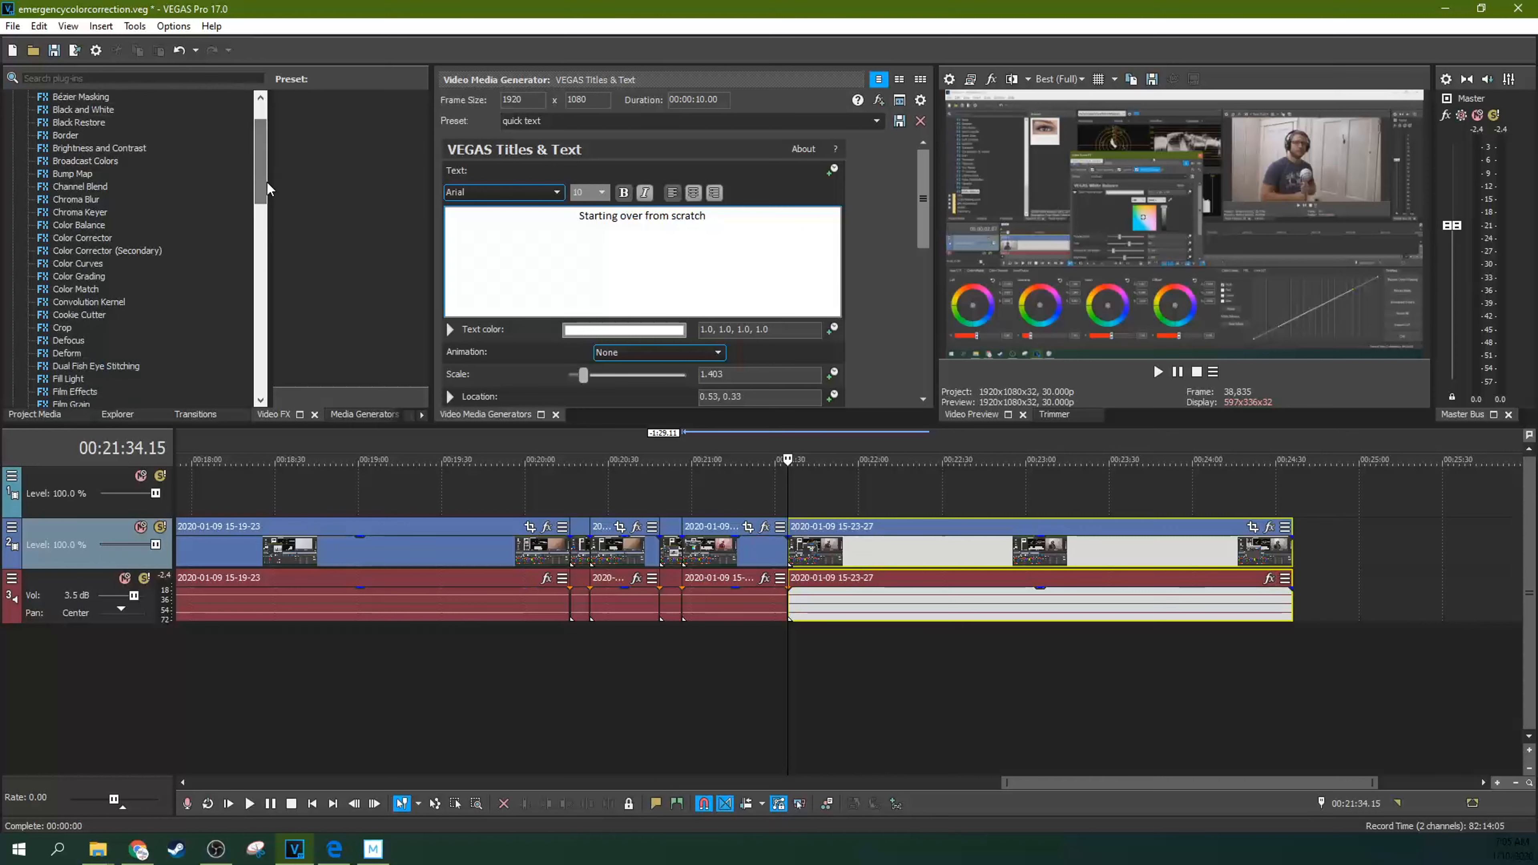
{"action": "left_click", "coordinate": [107, 239]}
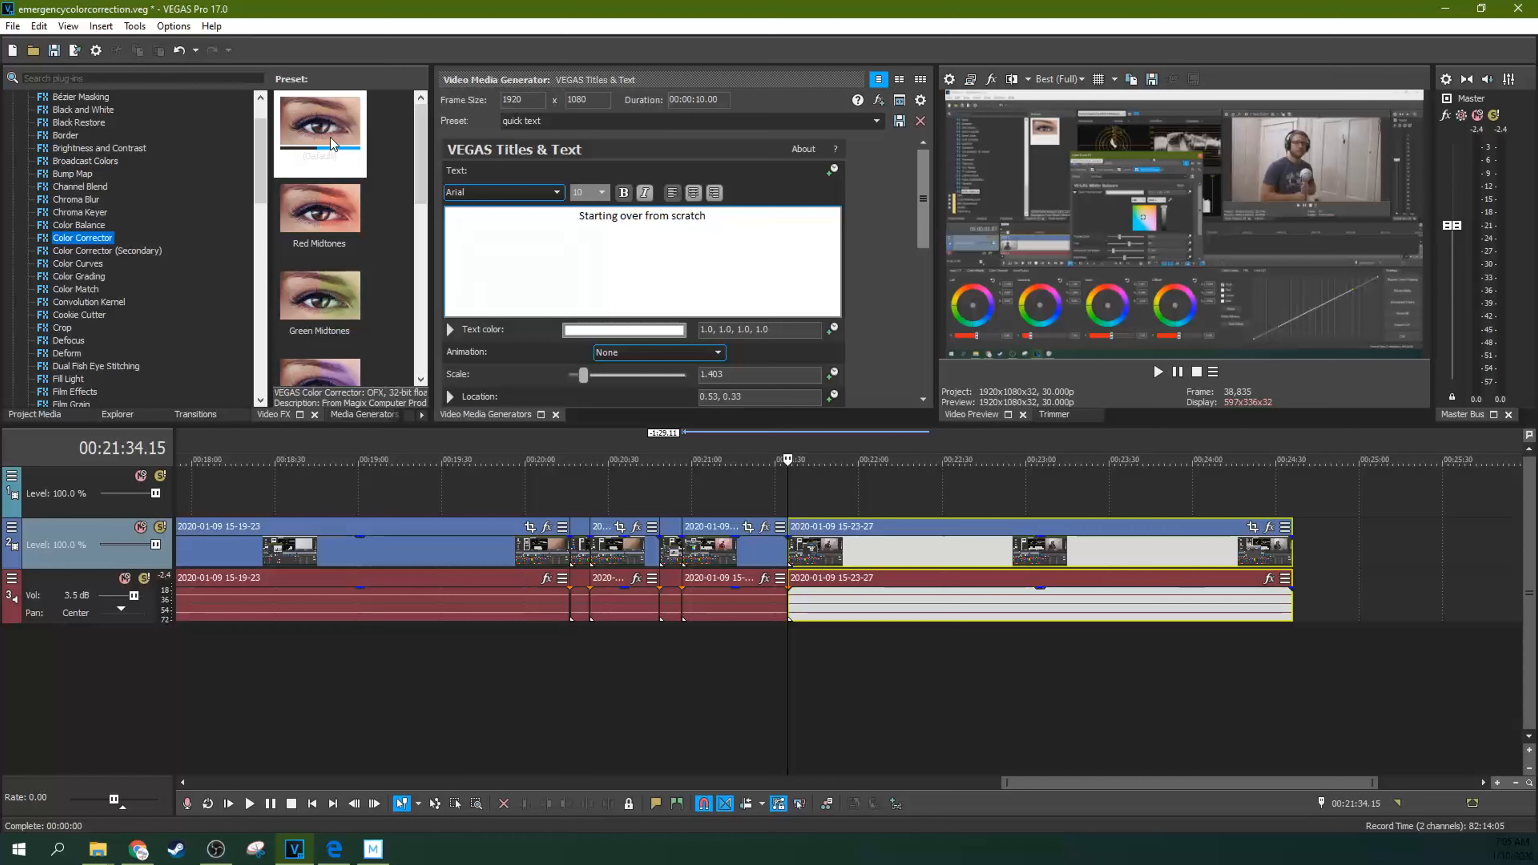
{"action": "left_click_drag", "start_coordinate": [331, 136], "coordinate": [113, 539]}
Step: Reposition and enlarge the Video Track FX window to make room for the Low, Mid and High color wheels
{"action": "left_click_drag", "start_coordinate": [445, 319], "coordinate": [402, 199]}
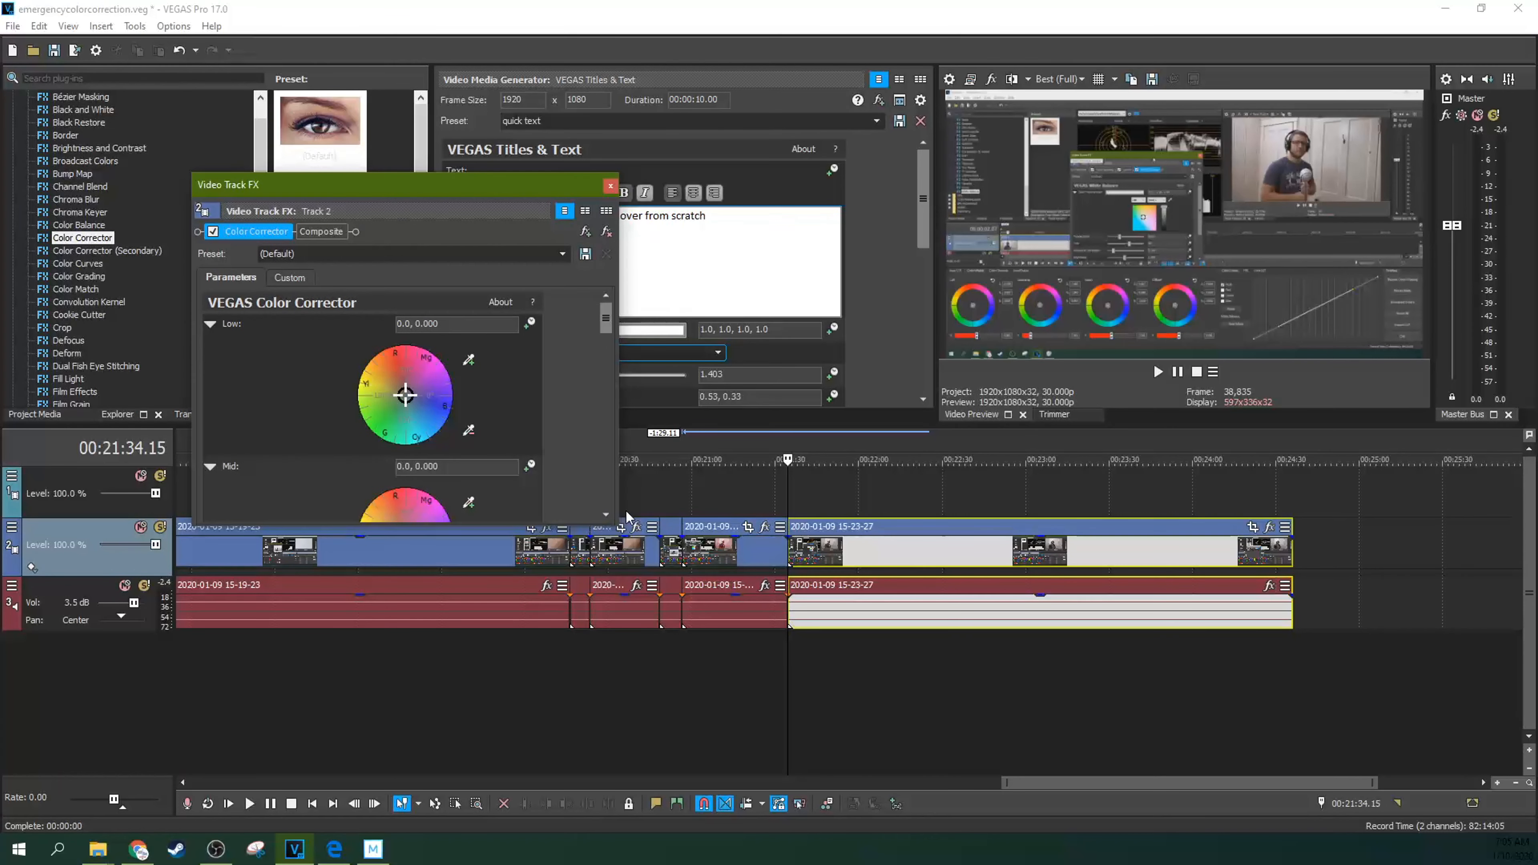
{"action": "scroll", "coordinate": [606, 514], "scroll_direction": "down", "scroll_amount": 3}
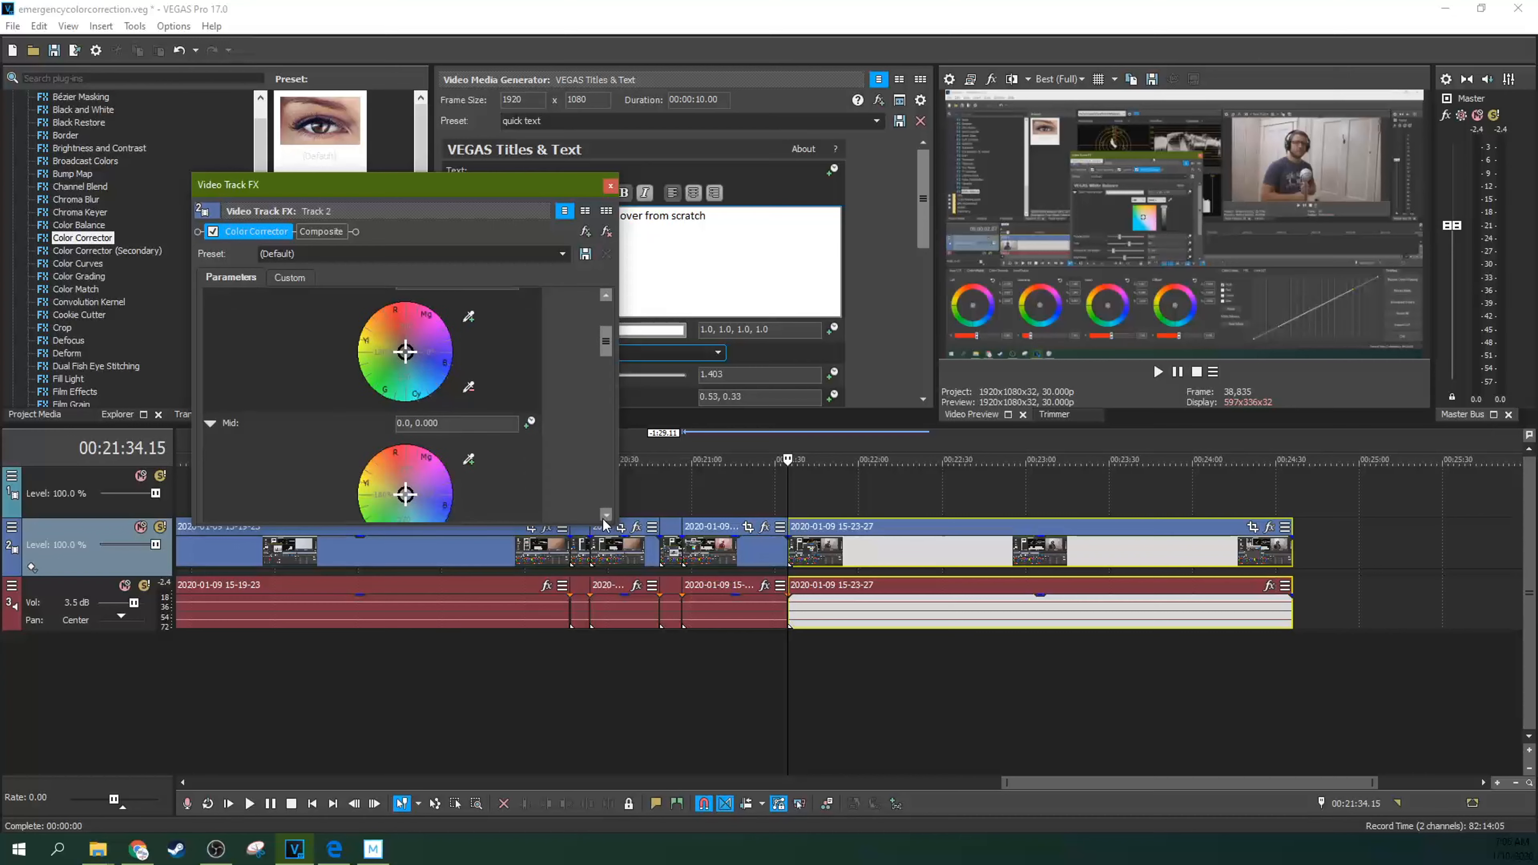
{"action": "left_click_drag", "start_coordinate": [606, 350], "coordinate": [599, 312]}
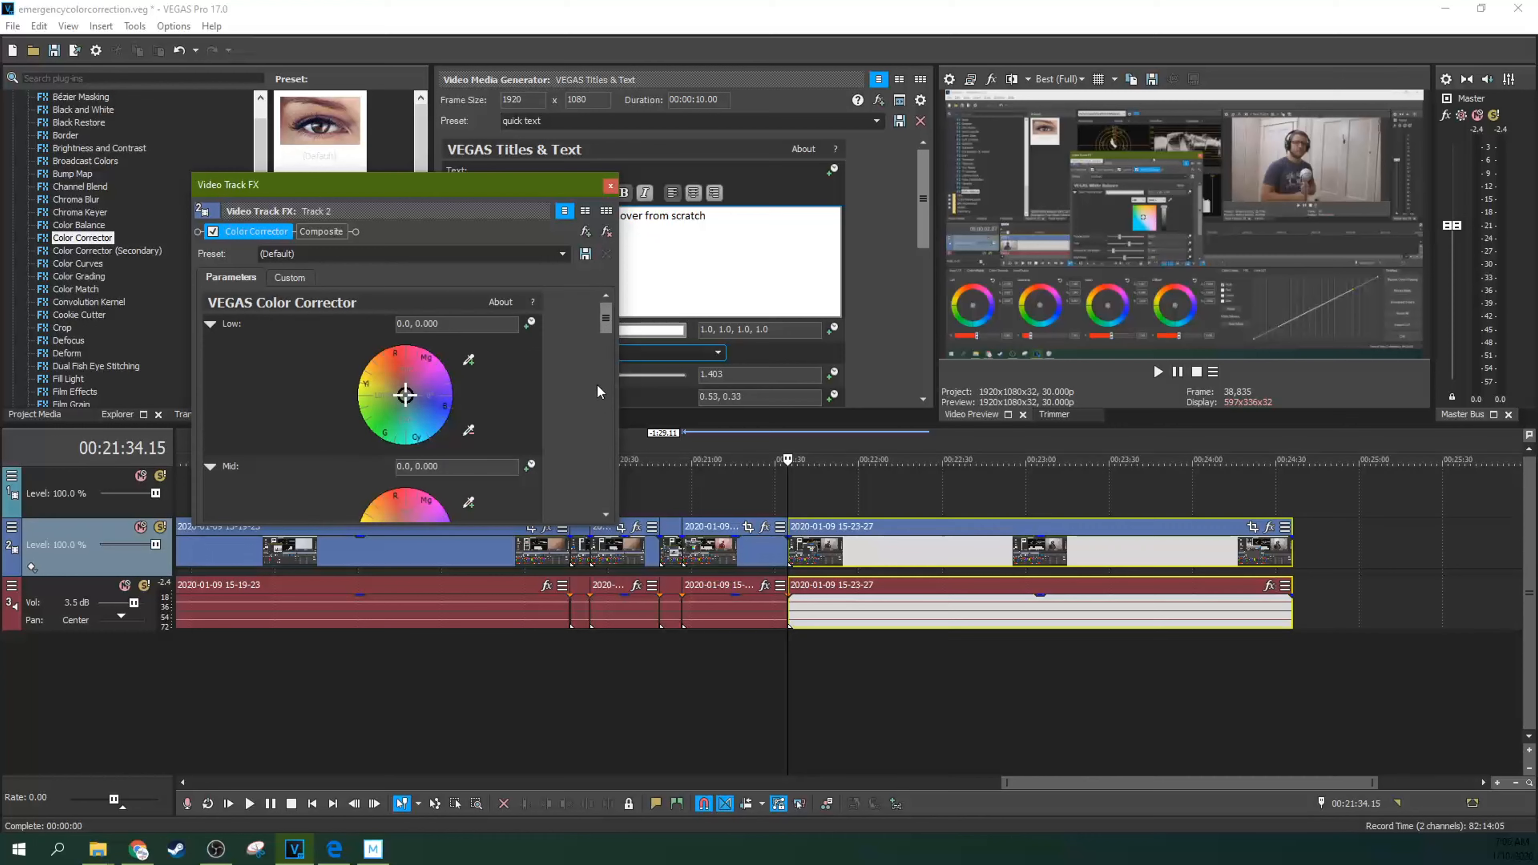
{"action": "left_click_drag", "start_coordinate": [616, 525], "coordinate": [565, 727]}
{"action": "left_click_drag", "start_coordinate": [489, 185], "coordinate": [497, 87]}
{"action": "mouse_move", "coordinate": [567, 283]}
{"action": "left_mouse_down"}
{"action": "mouse_move", "coordinate": [567, 339]}
{"action": "mouse_move", "coordinate": [568, 280]}
{"action": "left_mouse_up"}
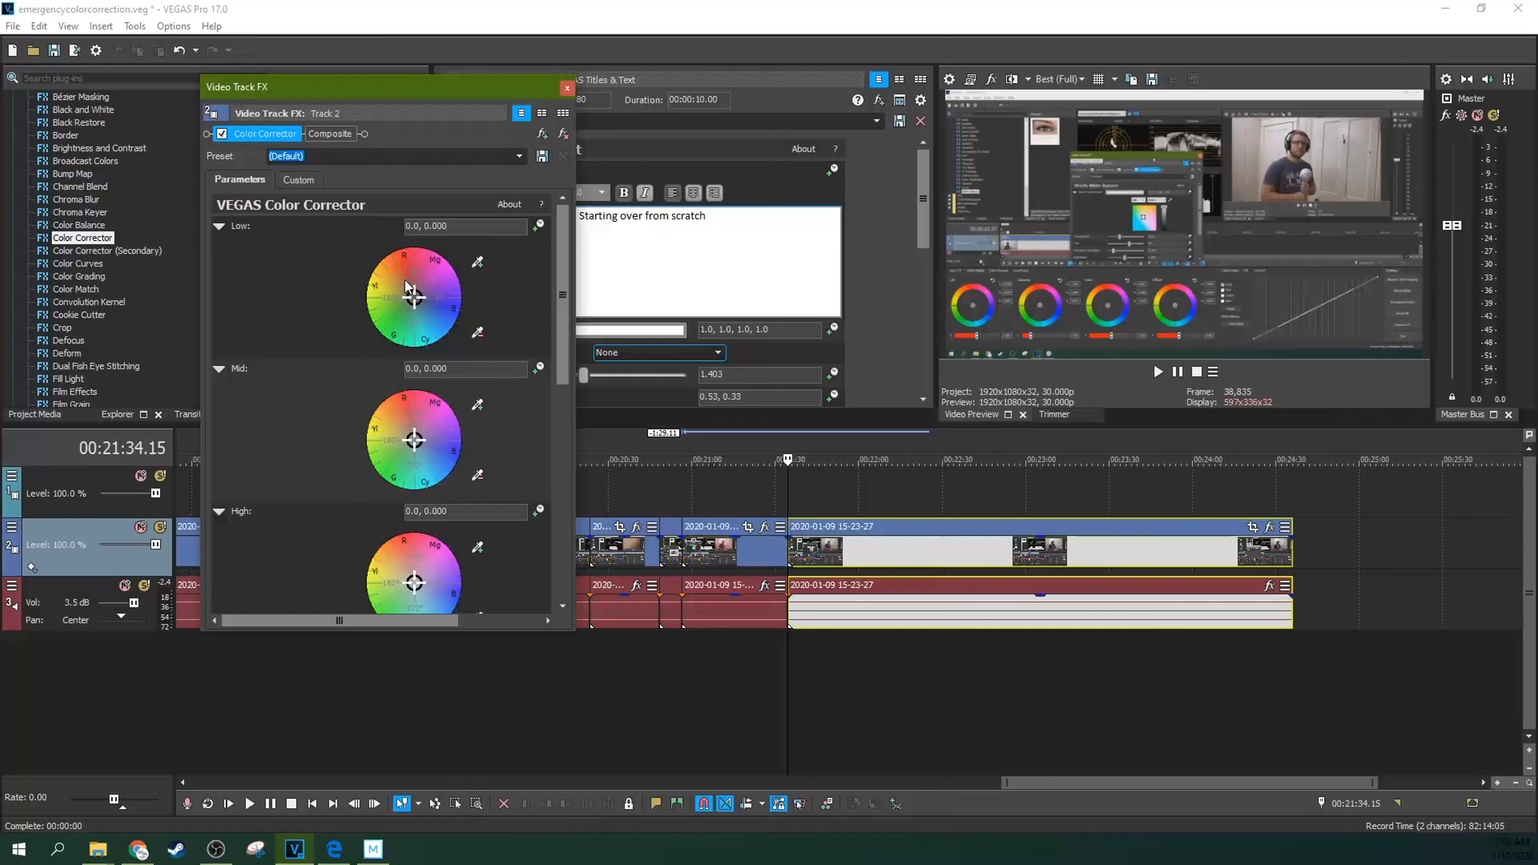
Step: Examine the Color Corrector's Low, Mid and High wheels and its Saturation, Gamma, Gain and Offset controls
{"action": "left_click_drag", "start_coordinate": [562, 291], "coordinate": [560, 388]}
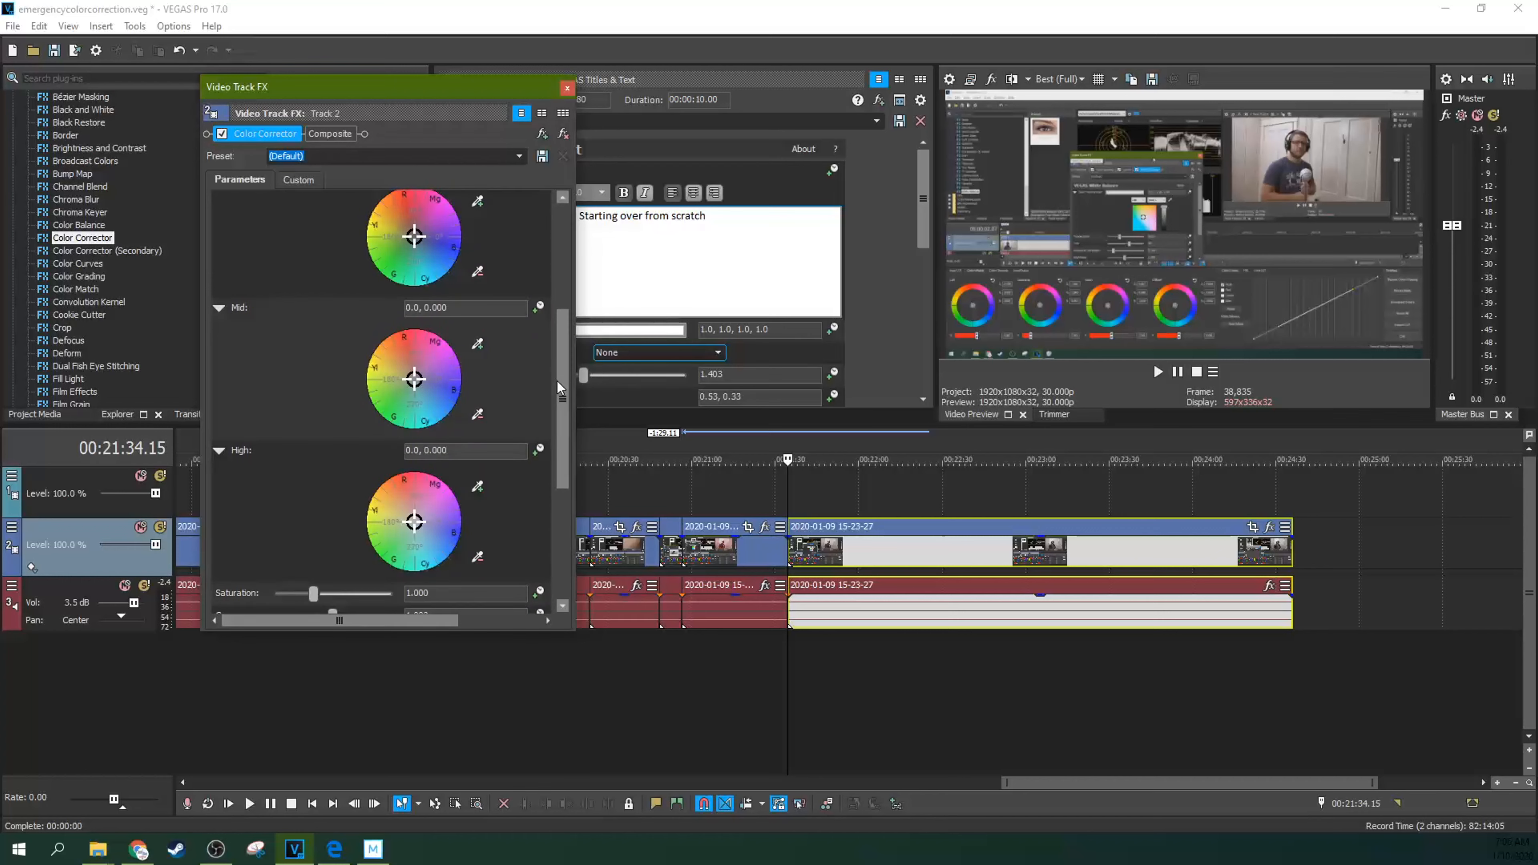
{"action": "left_click_drag", "start_coordinate": [558, 381], "coordinate": [562, 345]}
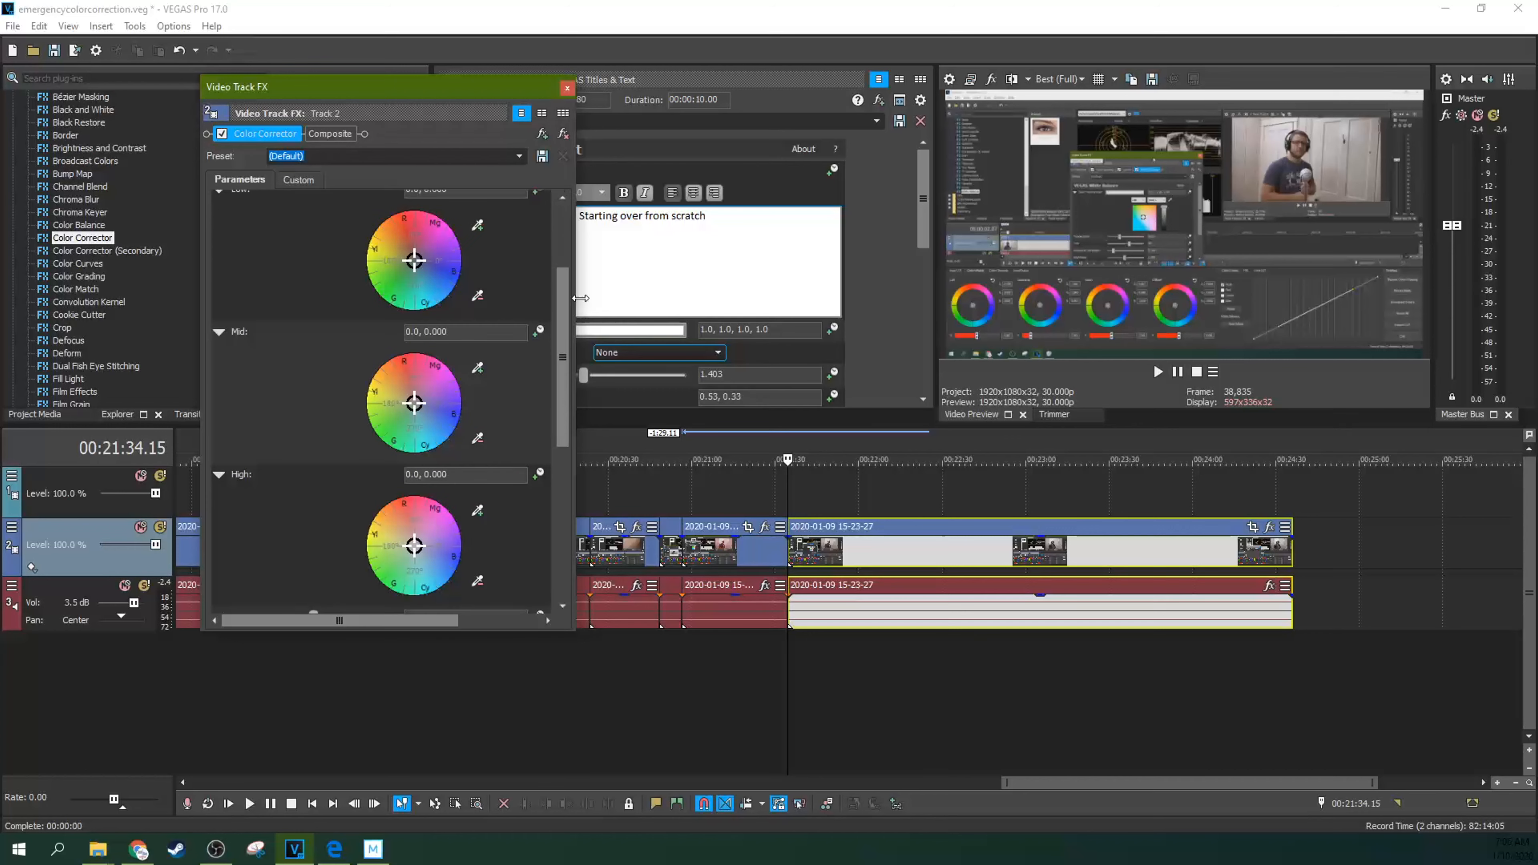
{"action": "left_click_drag", "start_coordinate": [562, 324], "coordinate": [562, 247]}
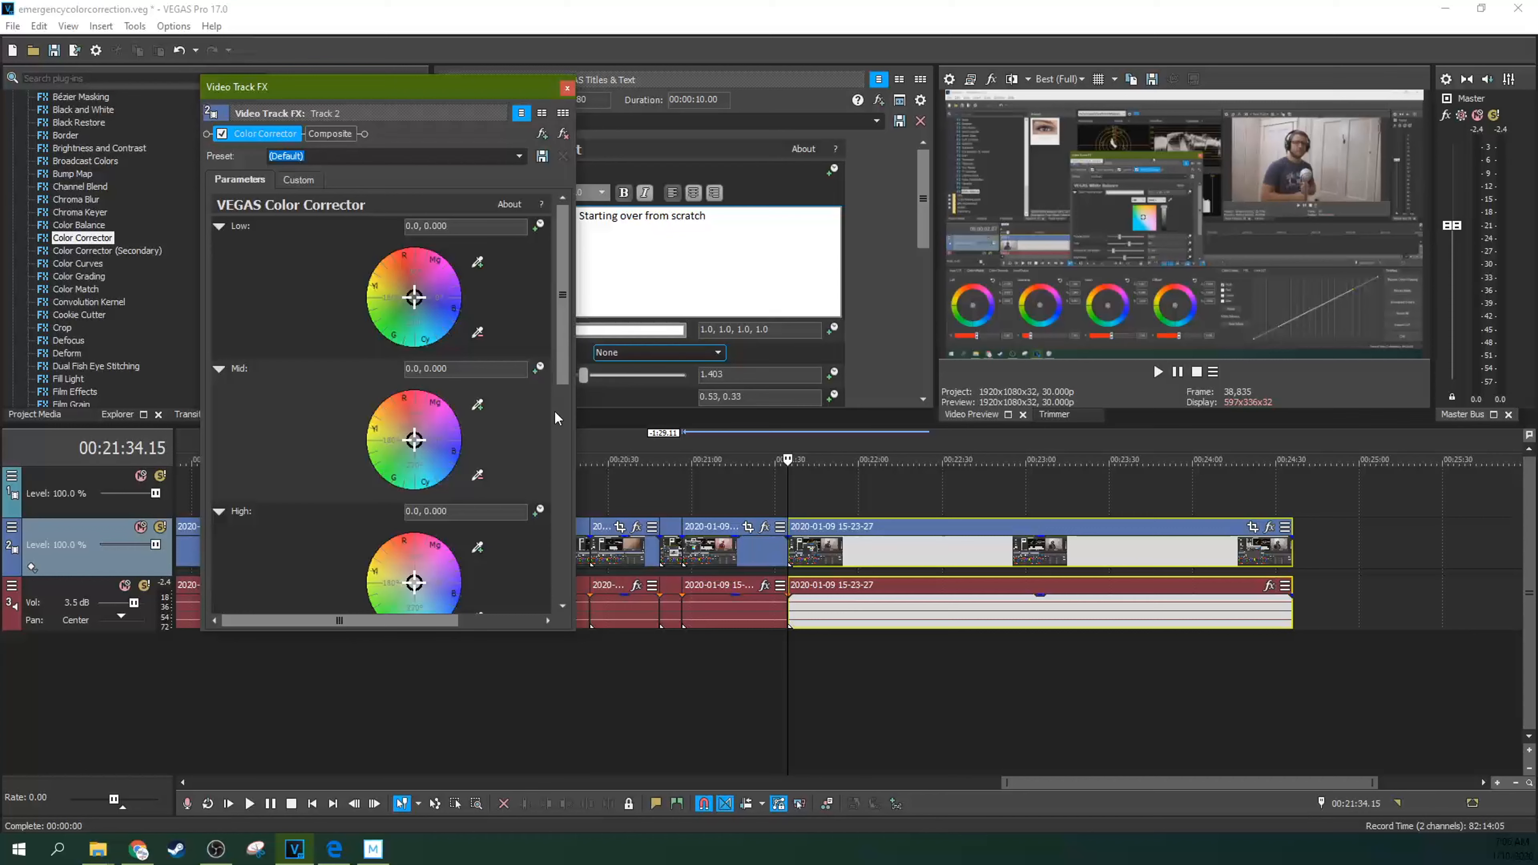
{"action": "scroll", "coordinate": [547, 460], "scroll_direction": "down", "scroll_amount": 2}
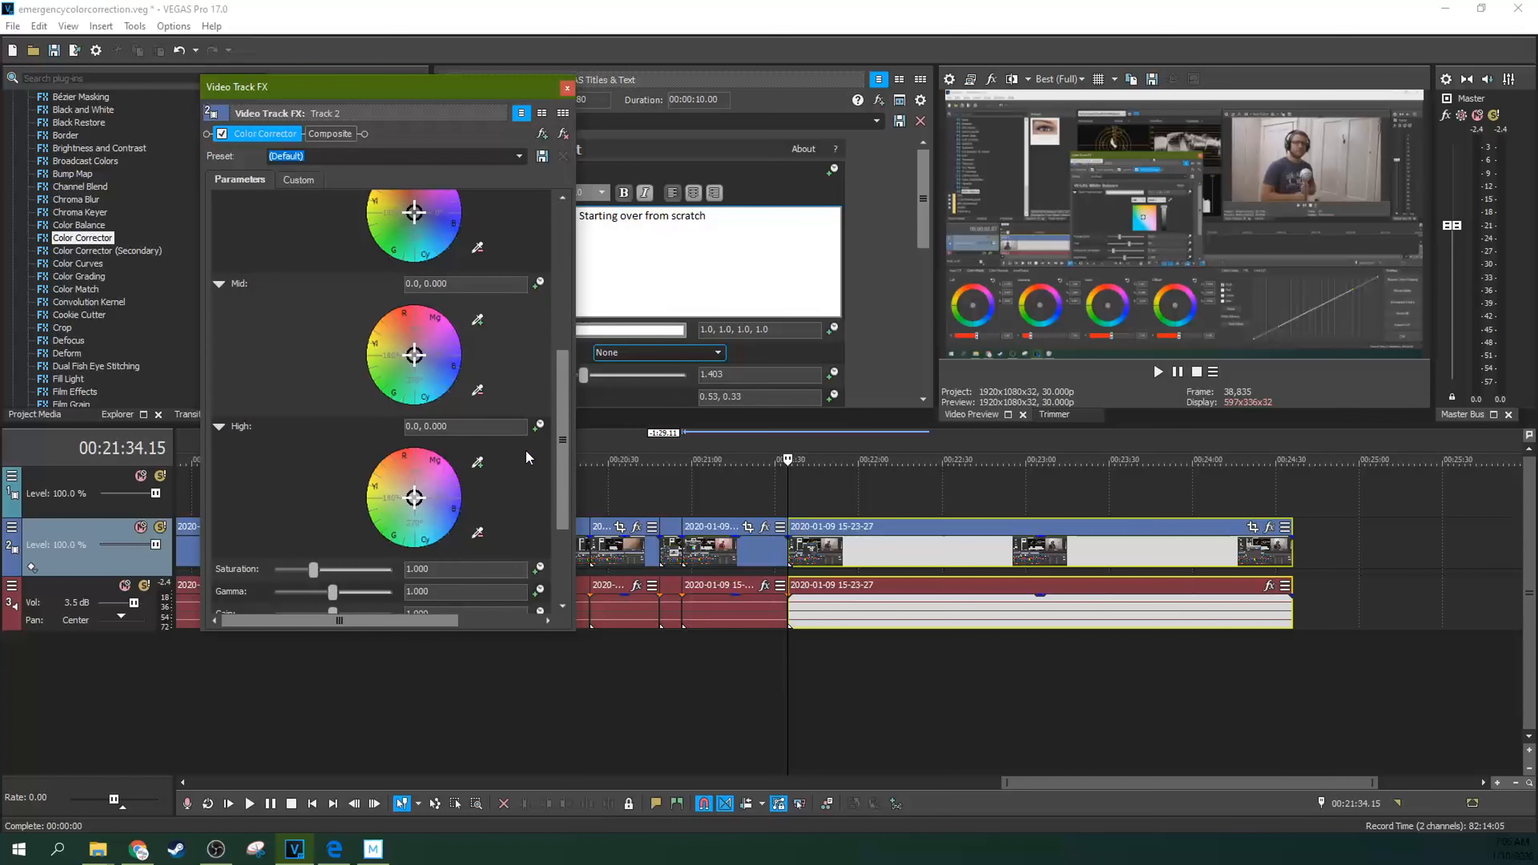
{"action": "scroll", "coordinate": [551, 455], "scroll_direction": "down", "scroll_amount": 1}
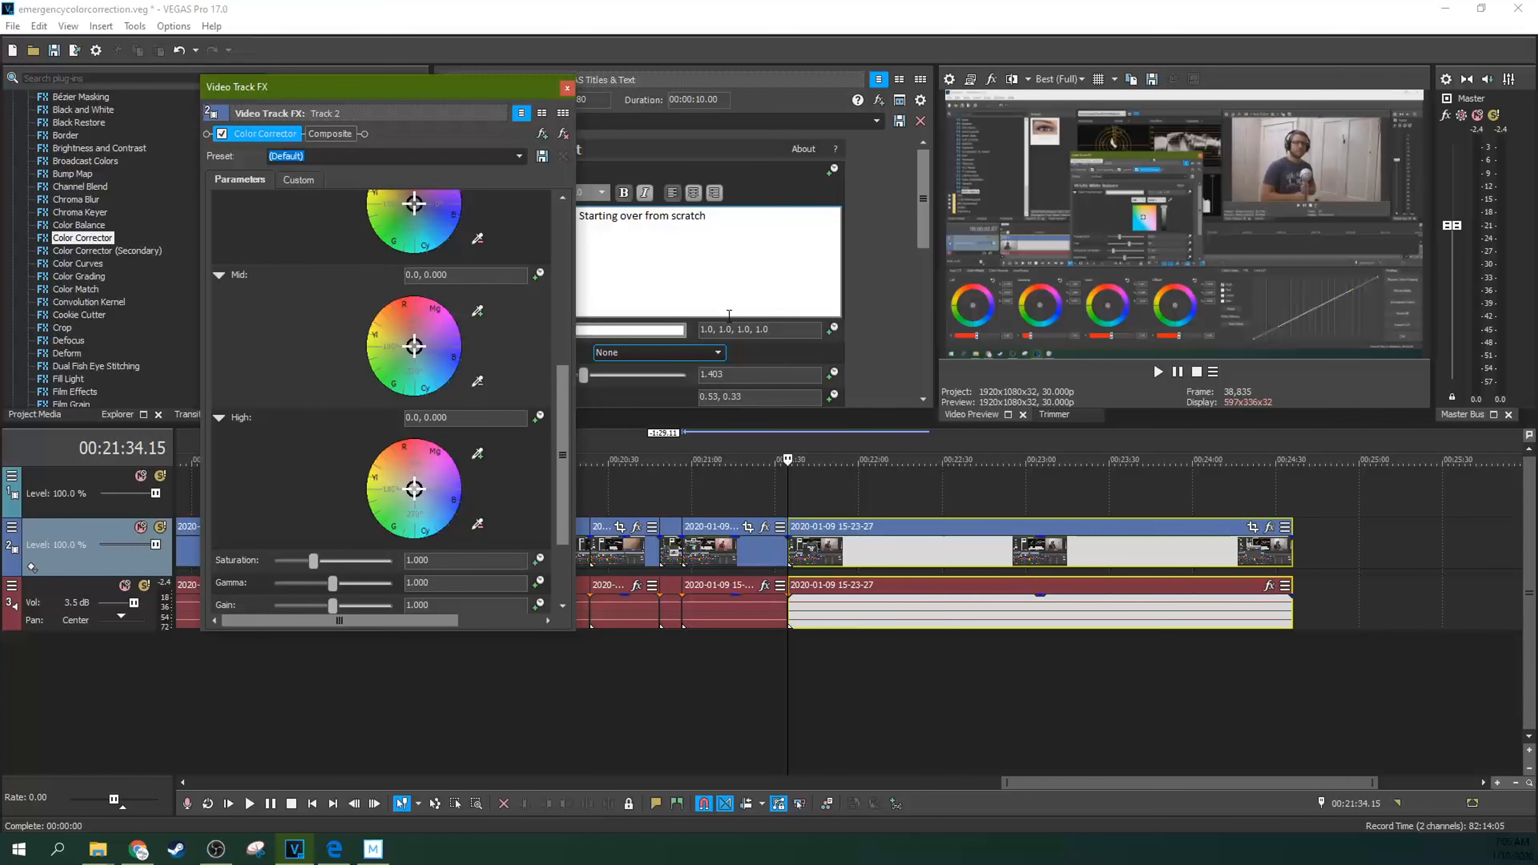
{"action": "left_click_drag", "start_coordinate": [569, 432], "coordinate": [558, 320]}
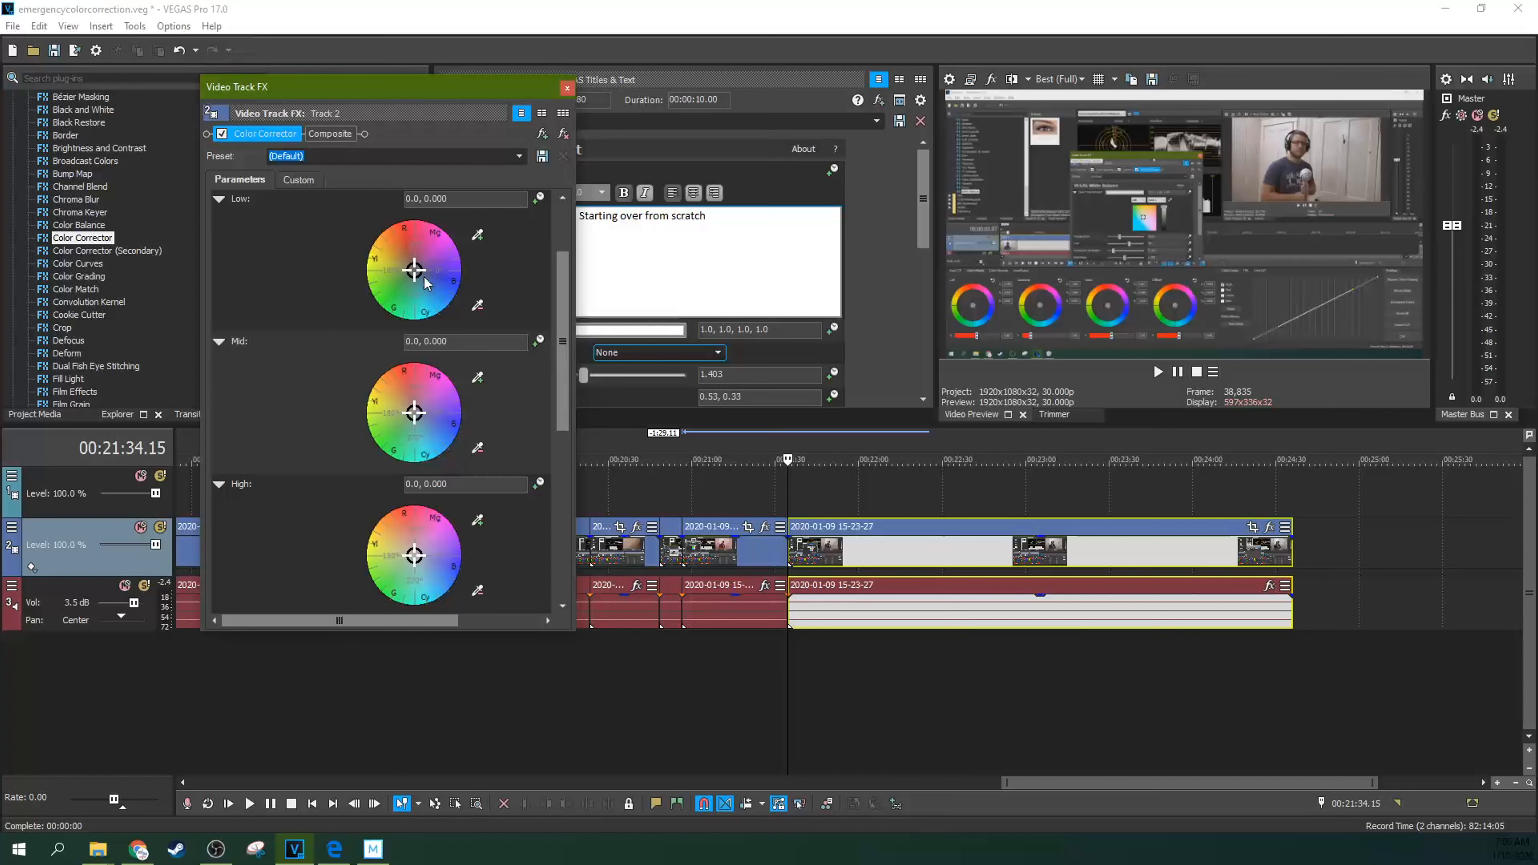
{"action": "scroll", "coordinate": [562, 291], "scroll_direction": "down", "scroll_amount": 3}
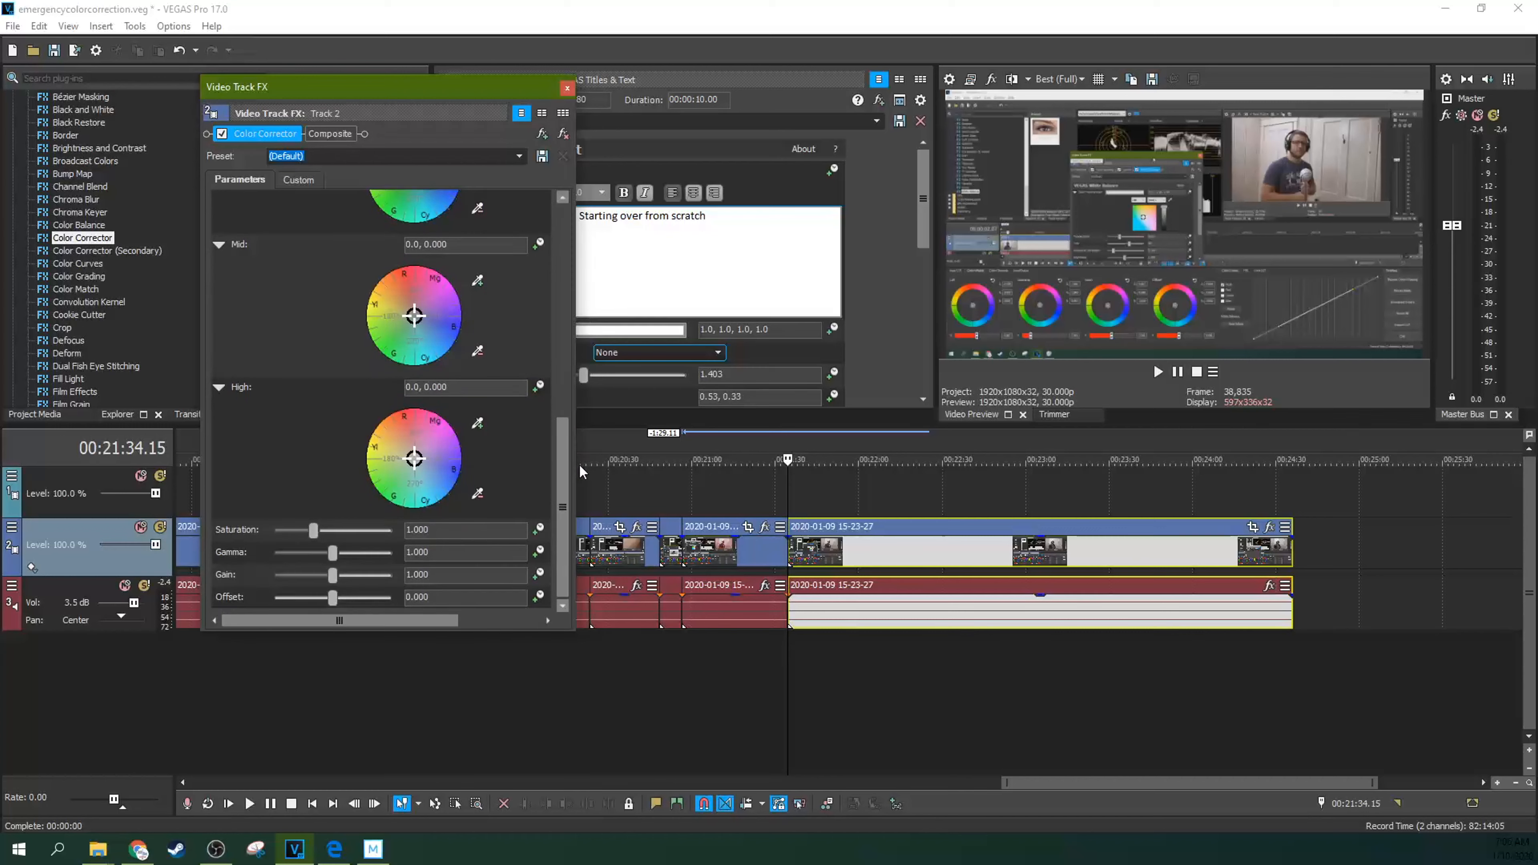
{"action": "left_click_drag", "start_coordinate": [564, 465], "coordinate": [551, 304]}
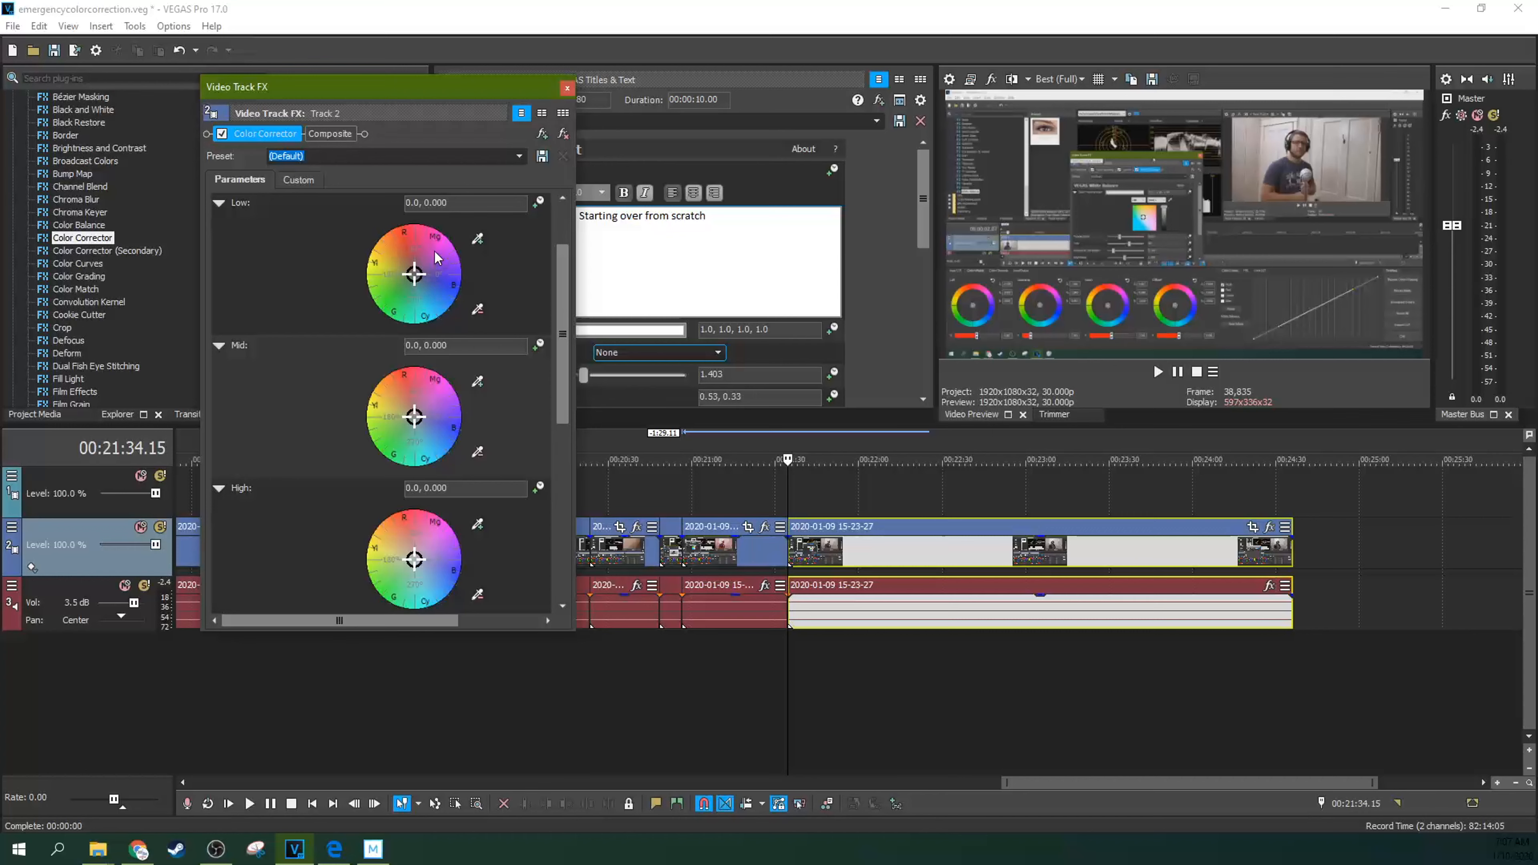
{"action": "mouse_move", "coordinate": [566, 309]}
{"action": "left_mouse_down"}
{"action": "mouse_move", "coordinate": [565, 418]}
{"action": "mouse_move", "coordinate": [557, 308]}
{"action": "left_mouse_up"}
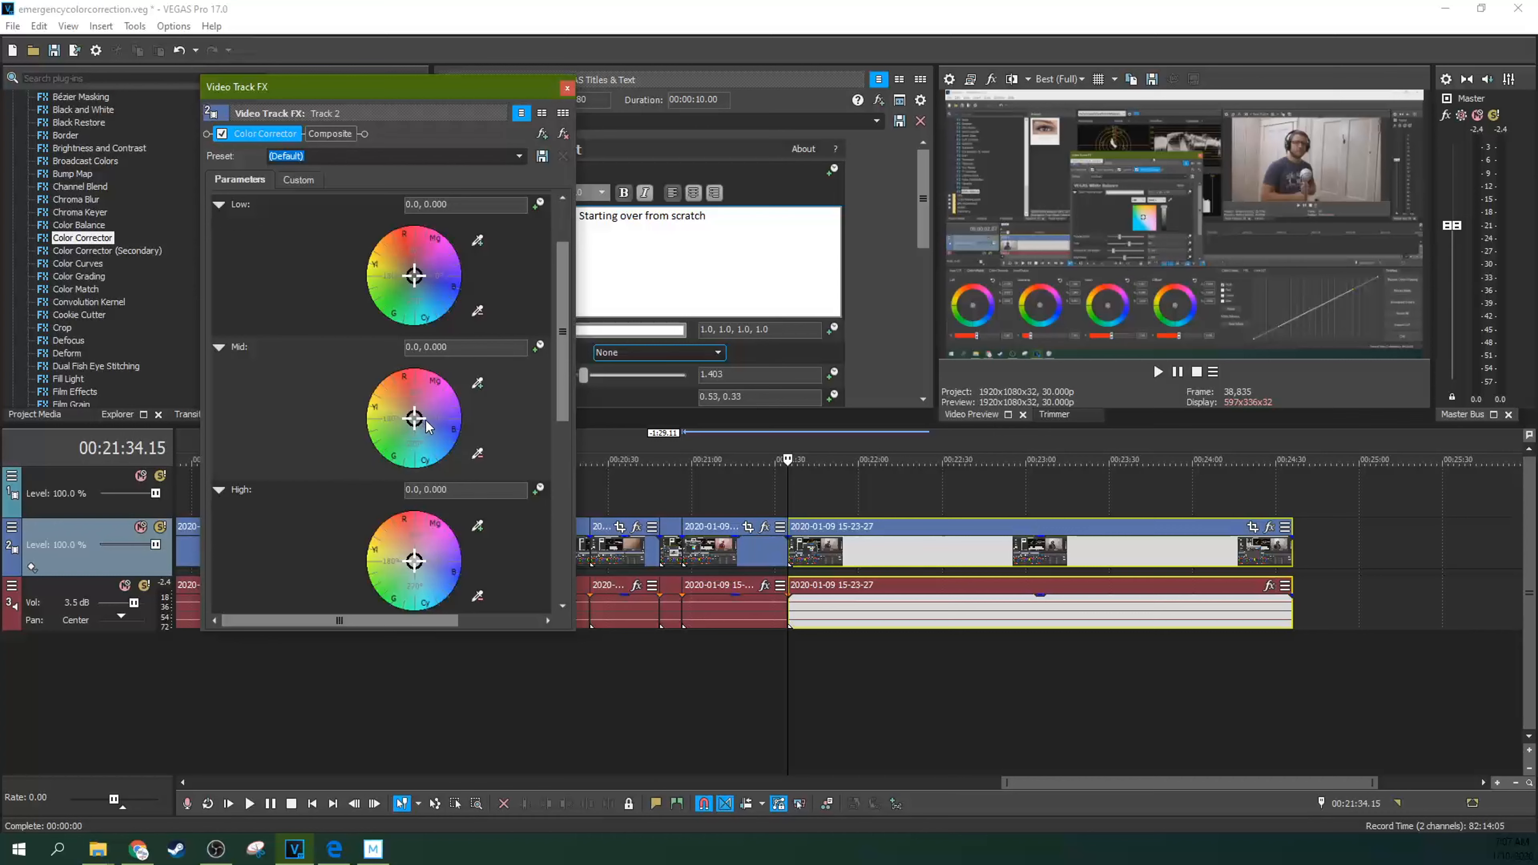
{"action": "scroll", "coordinate": [521, 388], "scroll_direction": "down", "scroll_amount": 1}
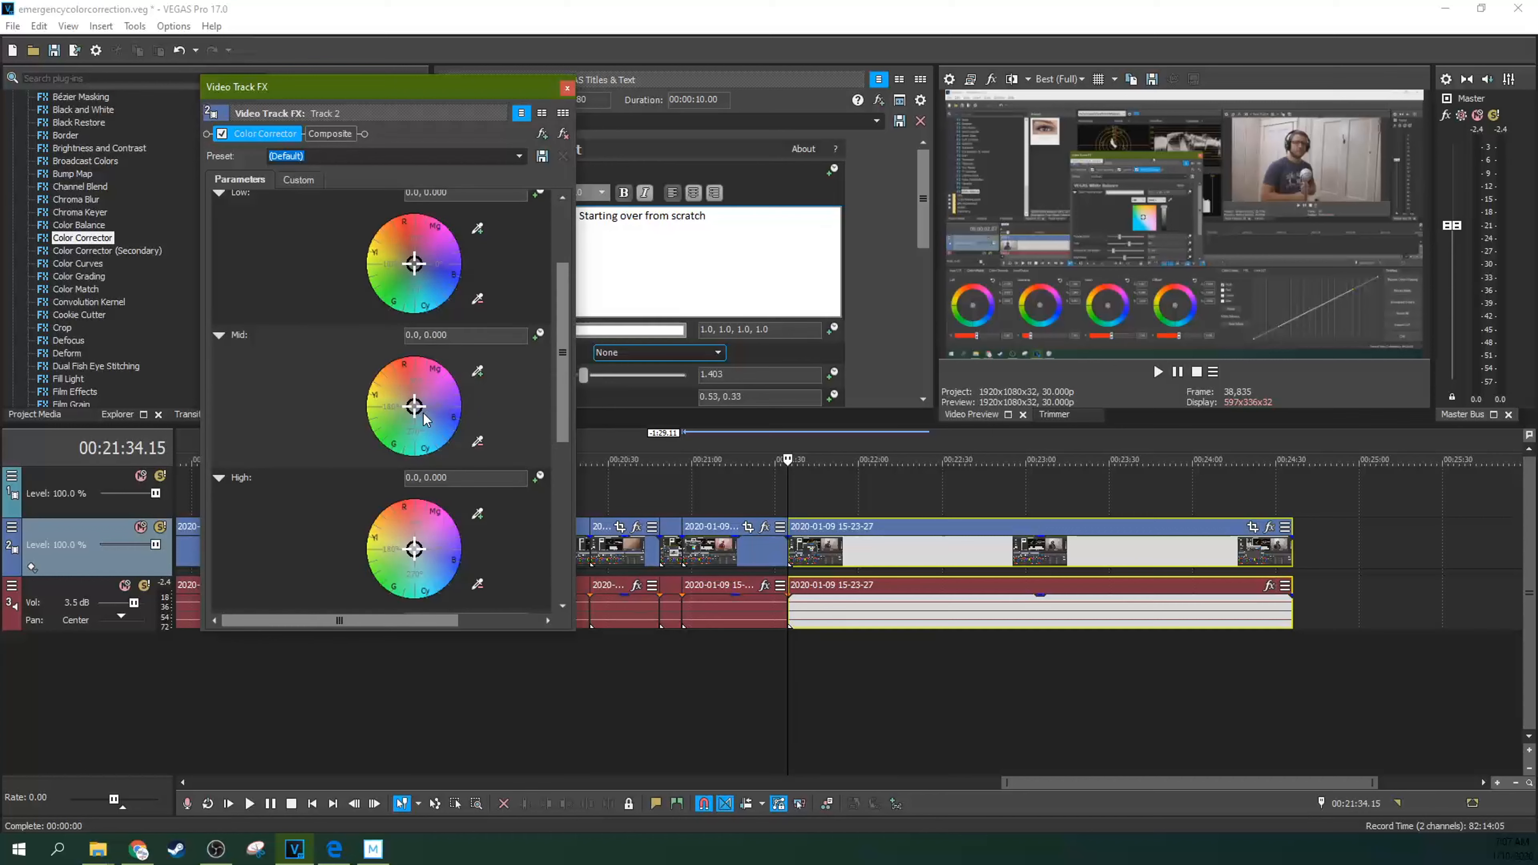
{"action": "scroll", "coordinate": [557, 369], "scroll_direction": "up", "scroll_amount": 2}
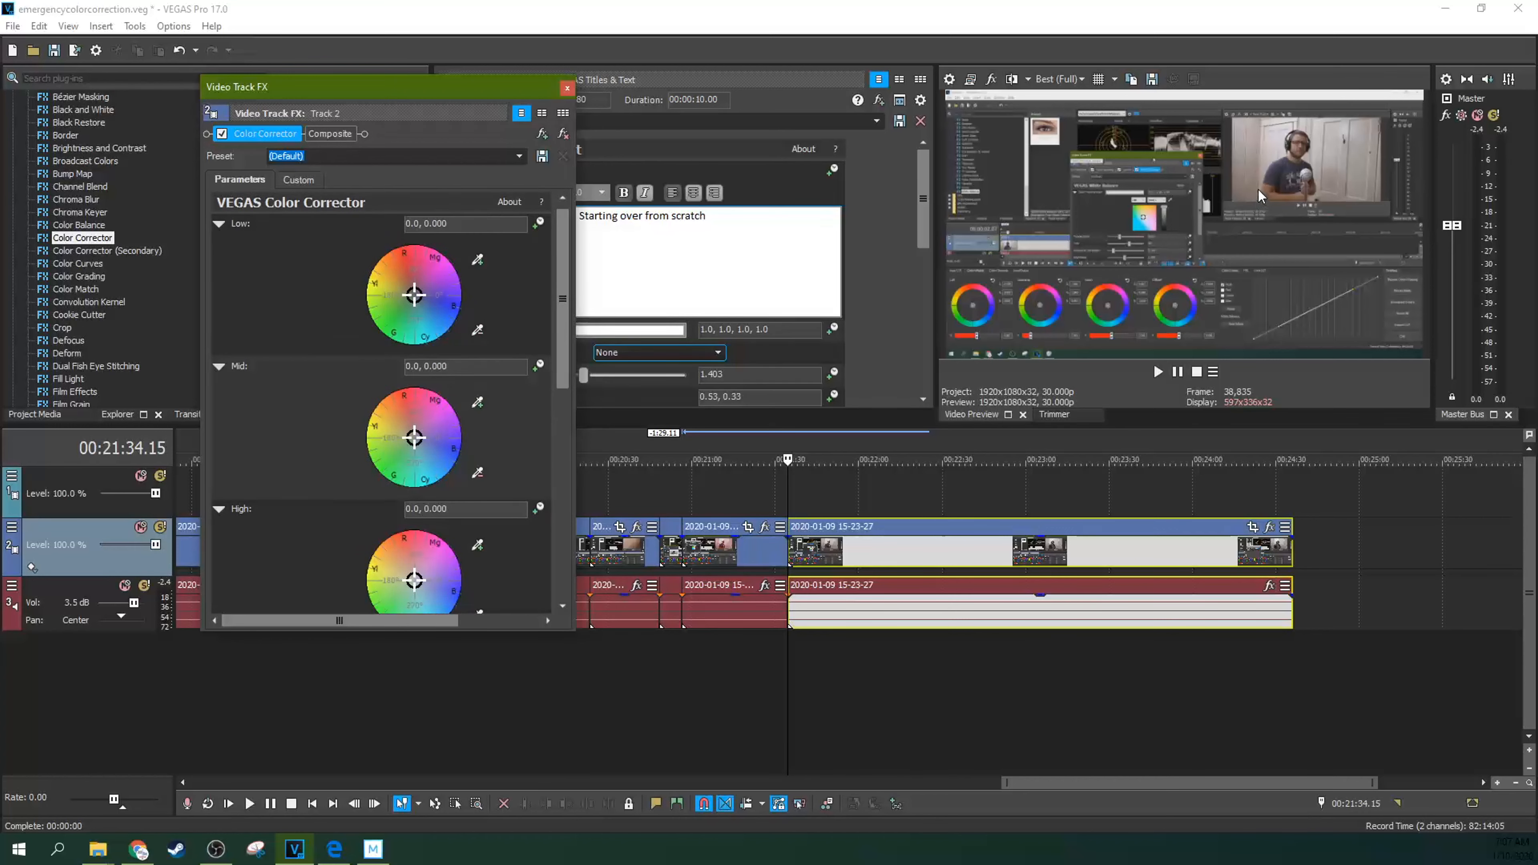
{"action": "scroll", "coordinate": [563, 359], "scroll_direction": "down", "scroll_amount": 4}
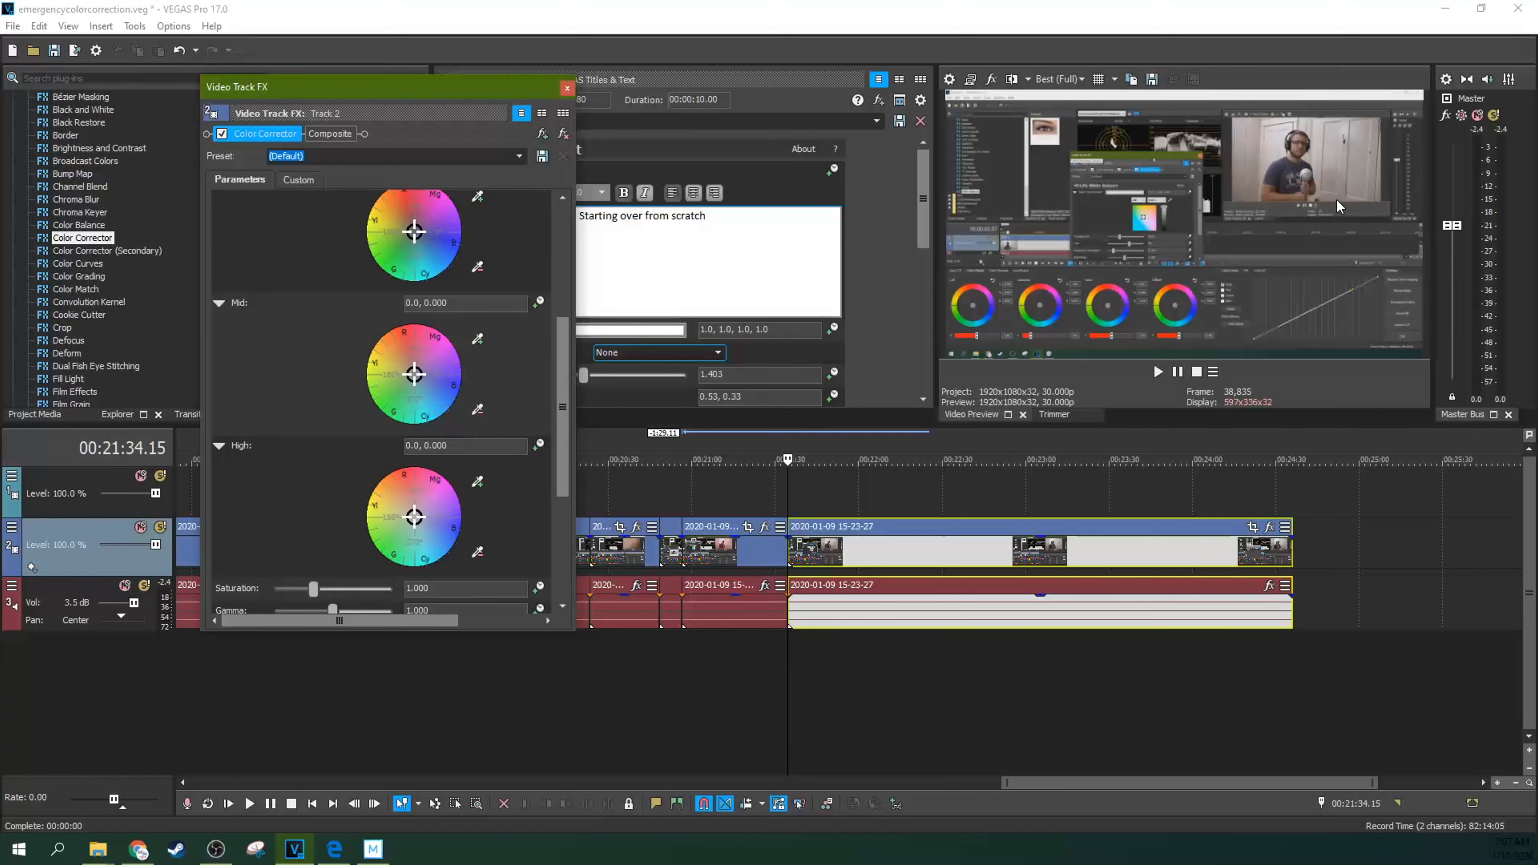
{"action": "left_click_drag", "start_coordinate": [566, 441], "coordinate": [574, 383]}
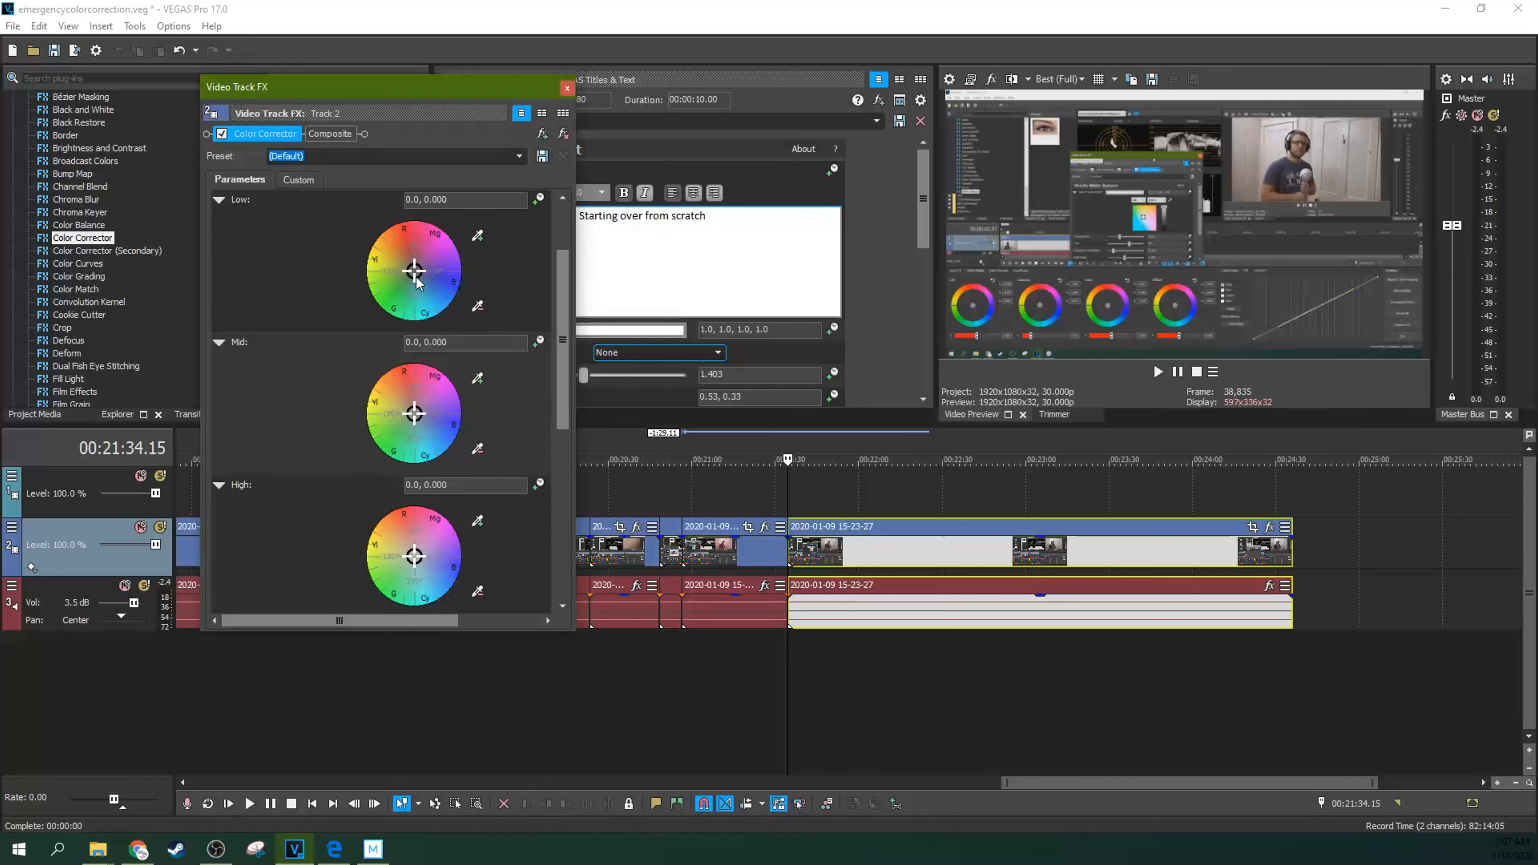
{"action": "scroll", "coordinate": [548, 294], "scroll_direction": "up", "scroll_amount": 2}
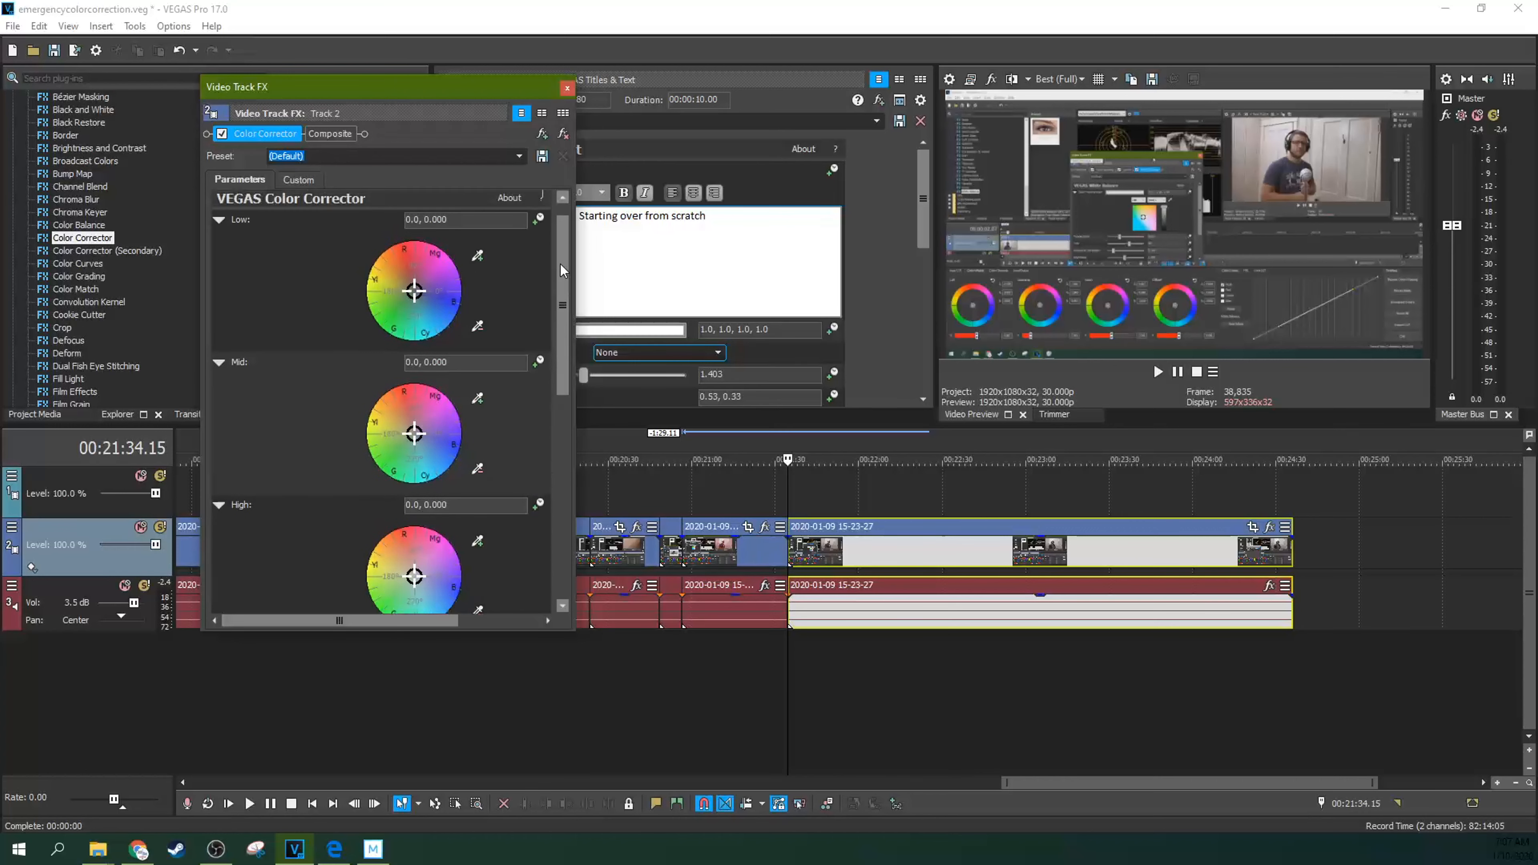
{"action": "scroll", "coordinate": [555, 264], "scroll_direction": "down", "scroll_amount": 2}
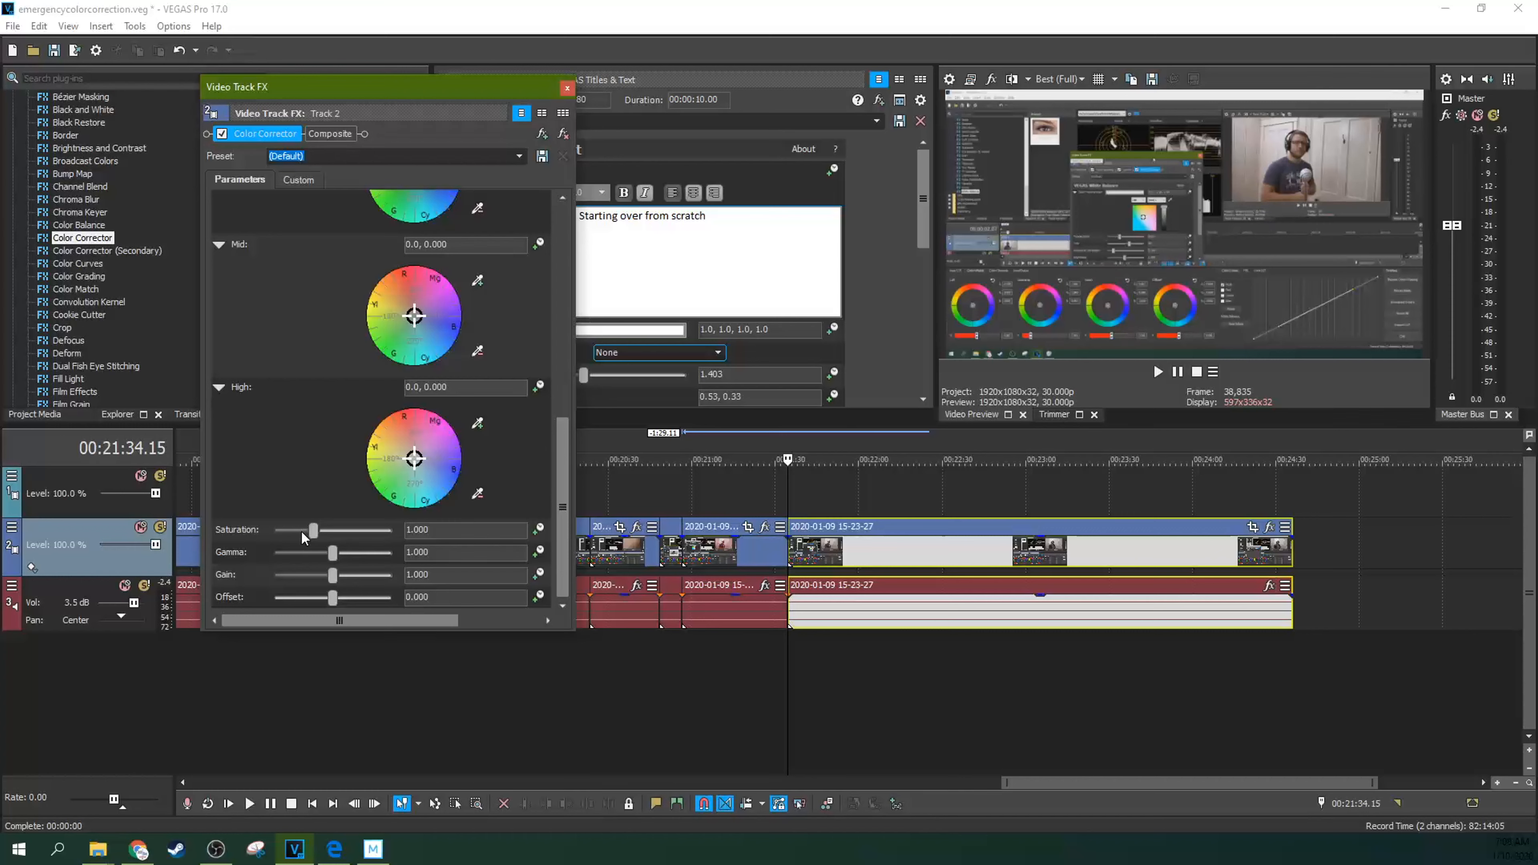
{"action": "left_click_drag", "start_coordinate": [563, 468], "coordinate": [567, 232]}
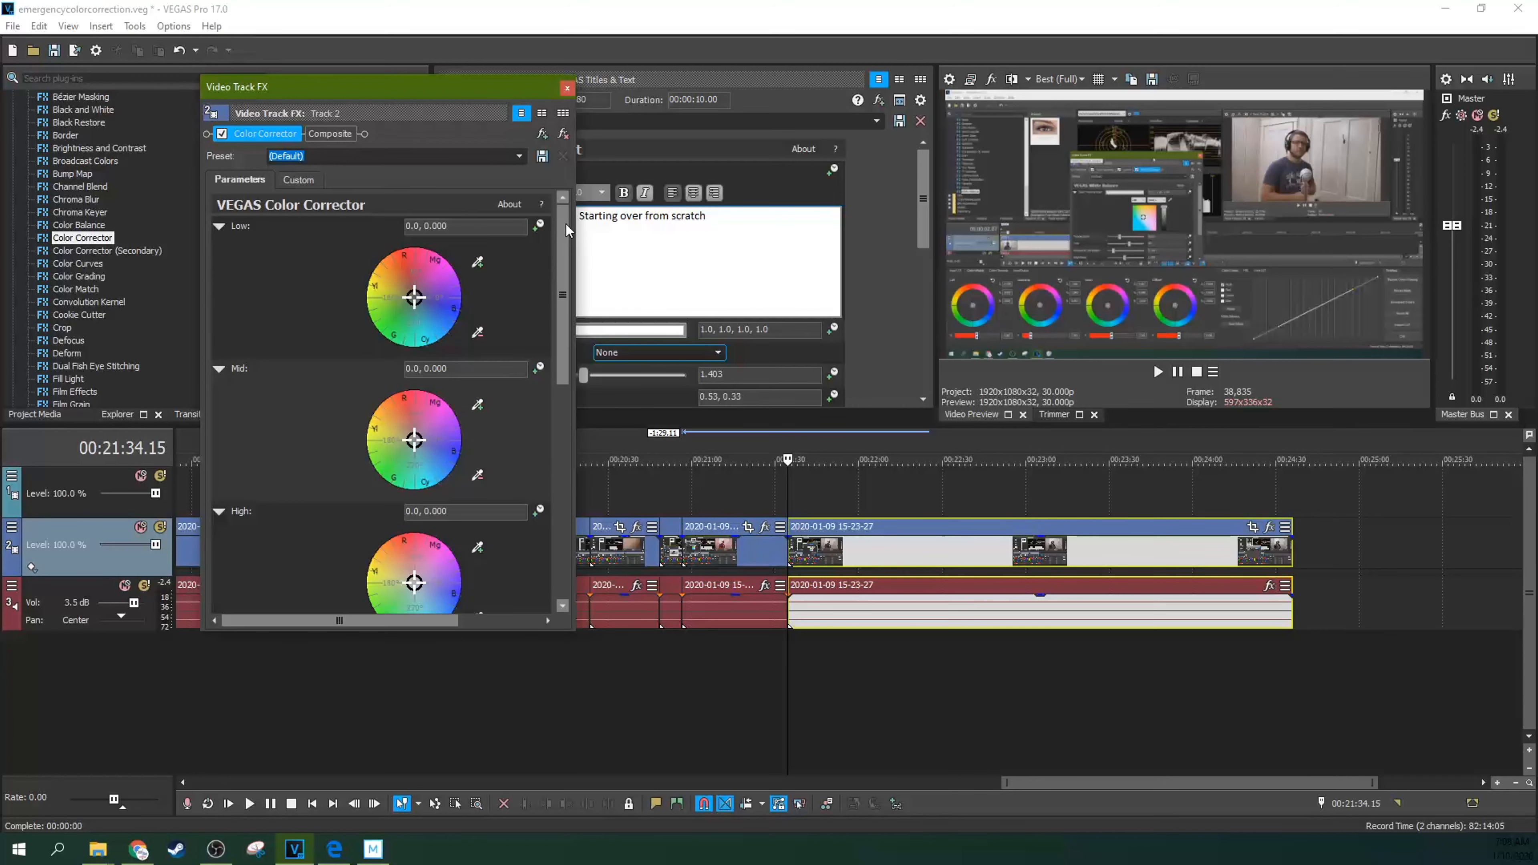